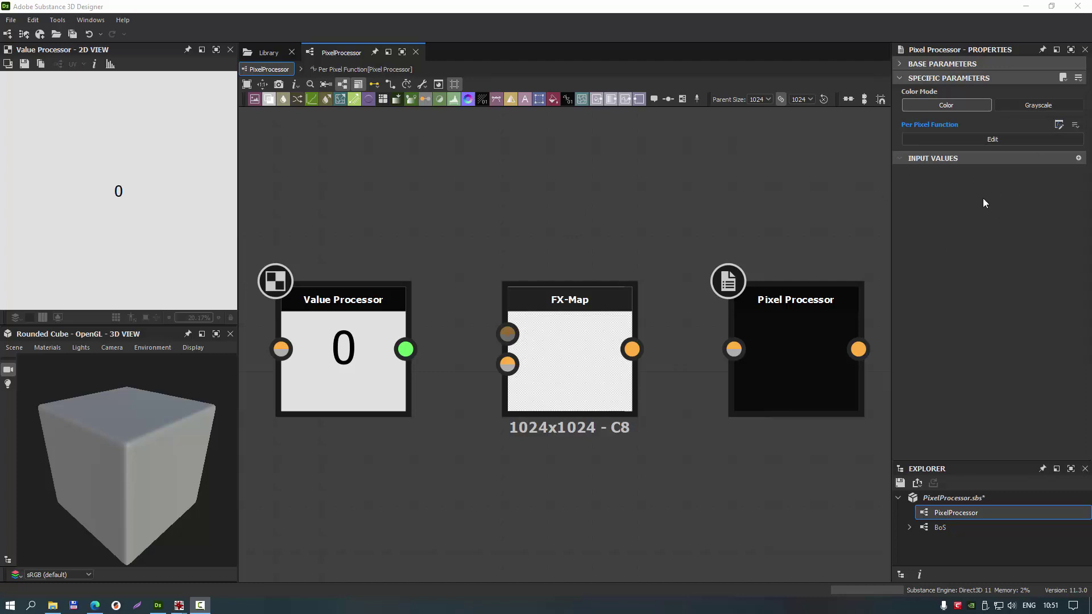
Inspect the Pixel Processor and FX-Map node properties, then deselect to show the graph's own parameters
left_click(804, 298)
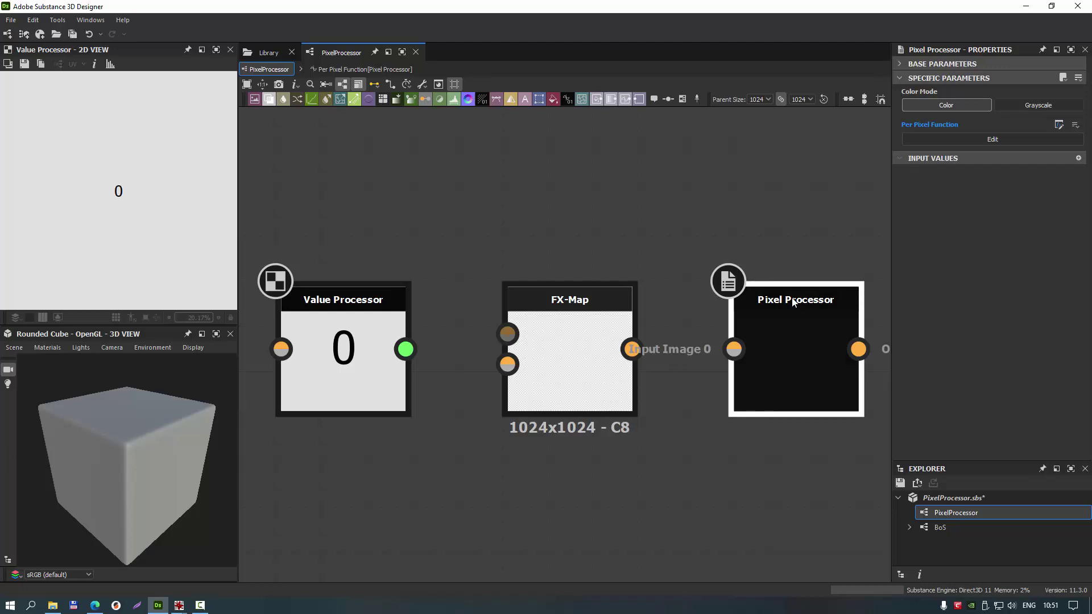
left_click(586, 301)
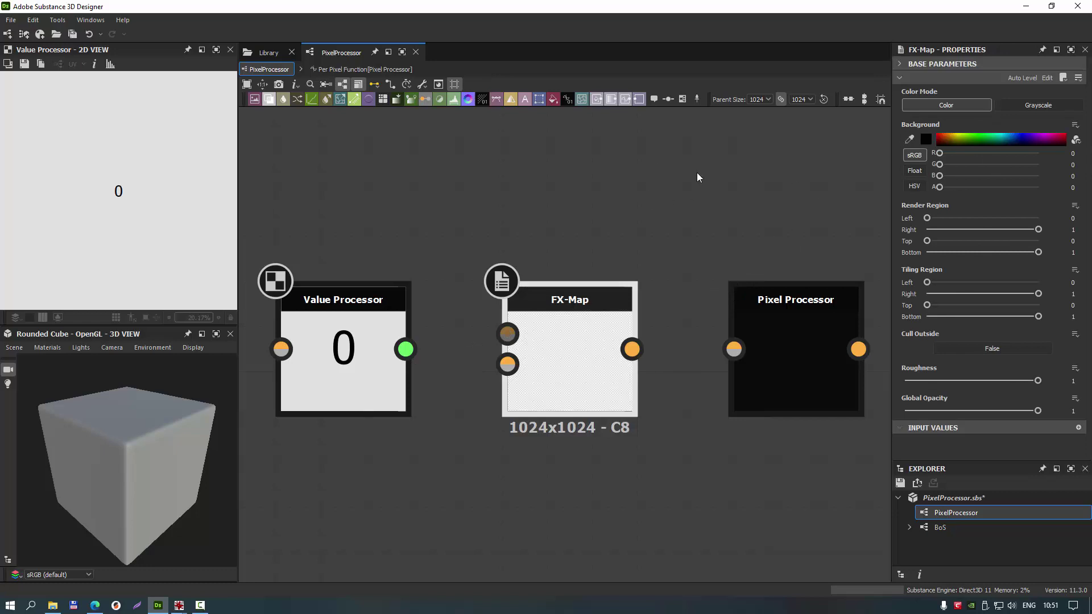
left_click(700, 195)
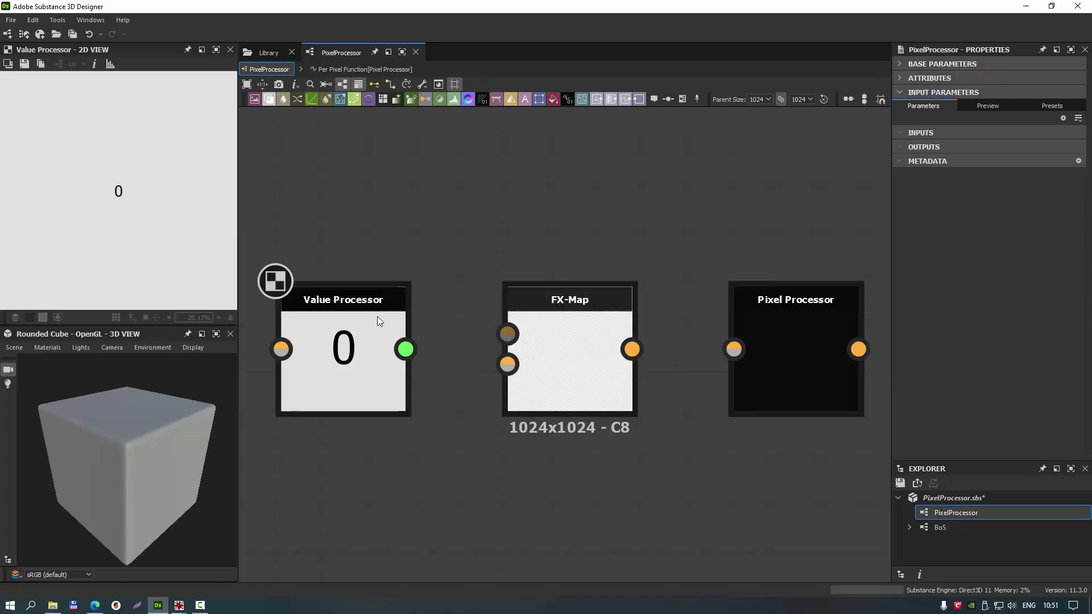
Inspect the Value Processor node's function parameters, then deselect it
left_click(326, 318)
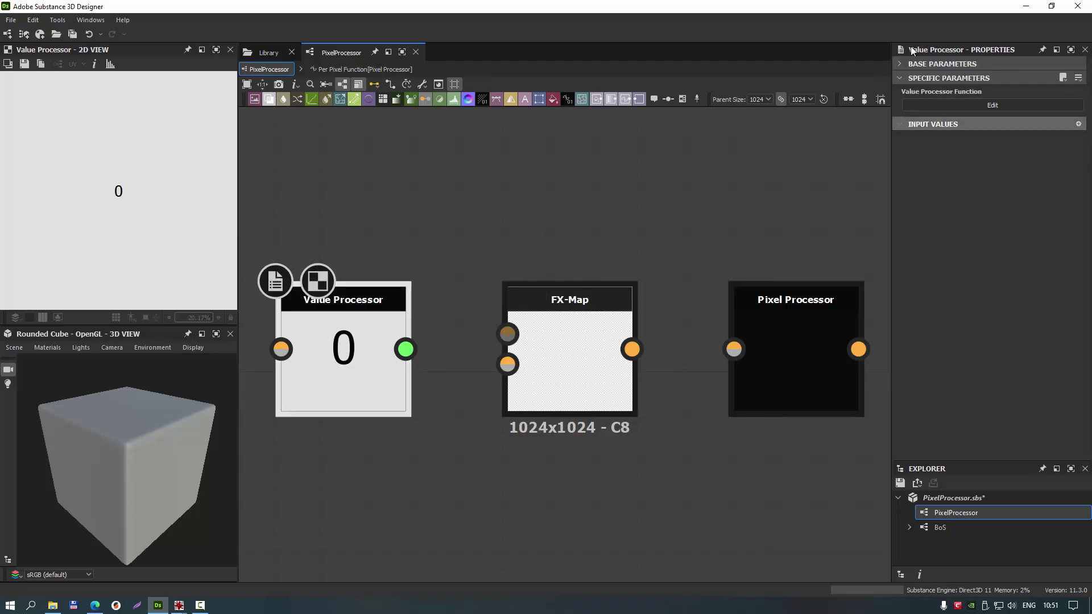
left_click(580, 225)
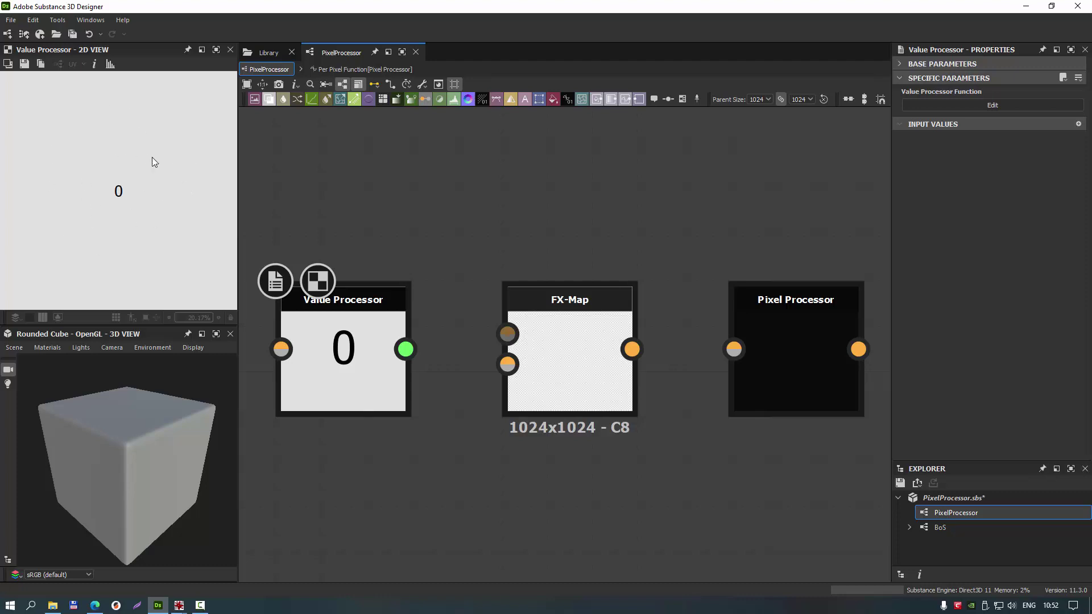
mouse_move(112, 456)
left_mouse_down()
mouse_move(65, 434)
mouse_move(108, 447)
mouse_move(108, 435)
mouse_move(102, 465)
mouse_move(137, 452)
mouse_move(97, 431)
mouse_move(141, 449)
mouse_move(94, 441)
mouse_move(175, 432)
mouse_move(95, 415)
mouse_move(122, 462)
mouse_move(84, 446)
mouse_move(105, 434)
mouse_move(161, 442)
mouse_move(114, 425)
mouse_move(130, 441)
mouse_move(131, 429)
left_mouse_up()
scroll(132, 438, "down", 2)
scroll(133, 435, "up", 5)
scroll(133, 435, "down", 3)
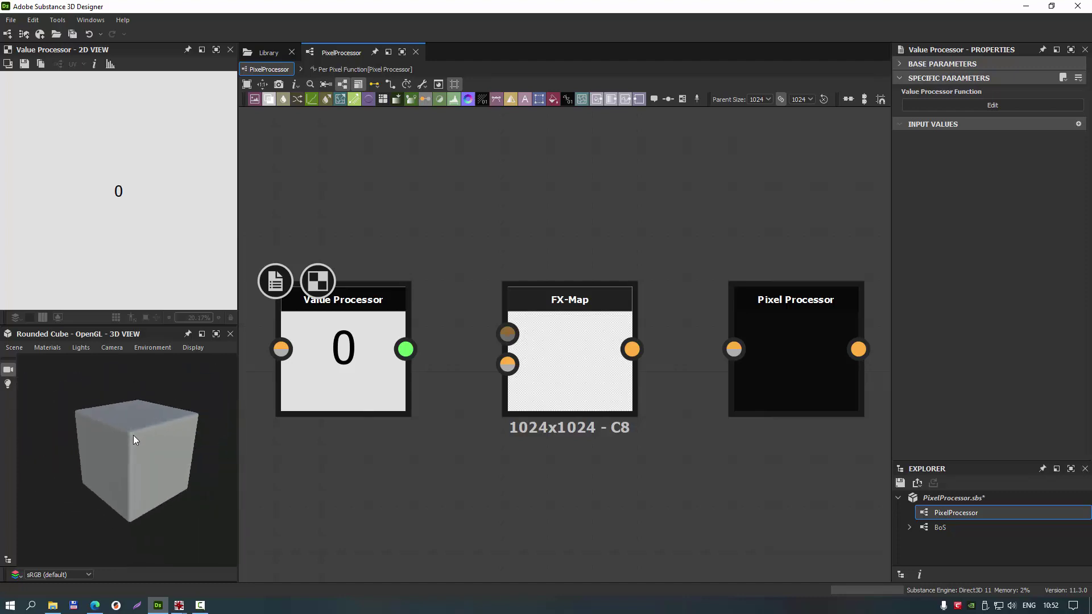
scroll(133, 435, "up", 3)
scroll(133, 435, "down", 3)
middle_click_drag(125, 435, 94, 414)
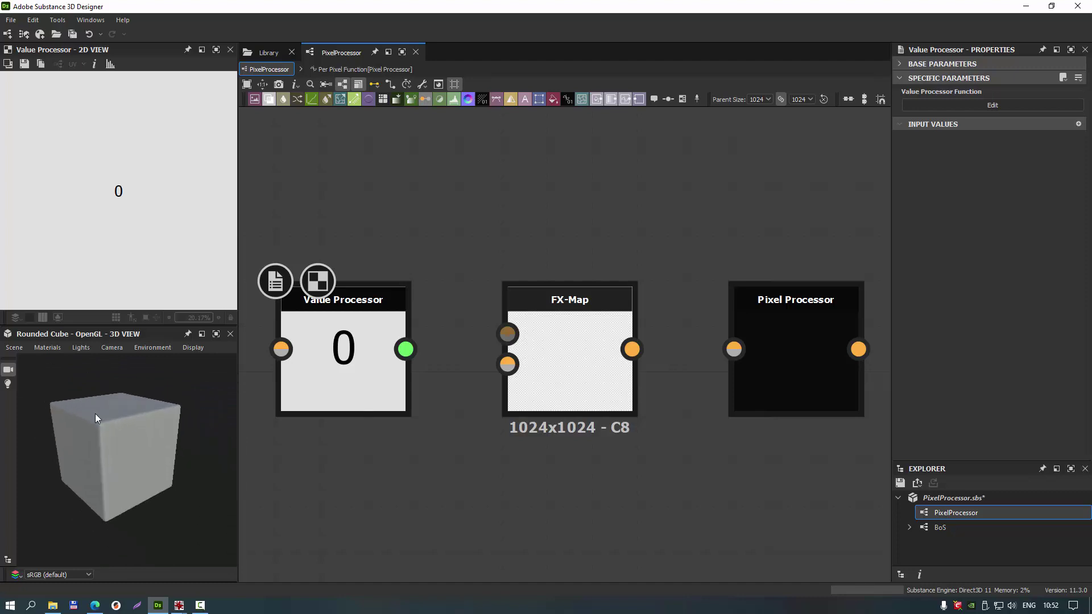
mouse_move(97, 429)
left_mouse_down()
mouse_move(101, 438)
mouse_move(87, 429)
mouse_move(95, 444)
left_mouse_up()
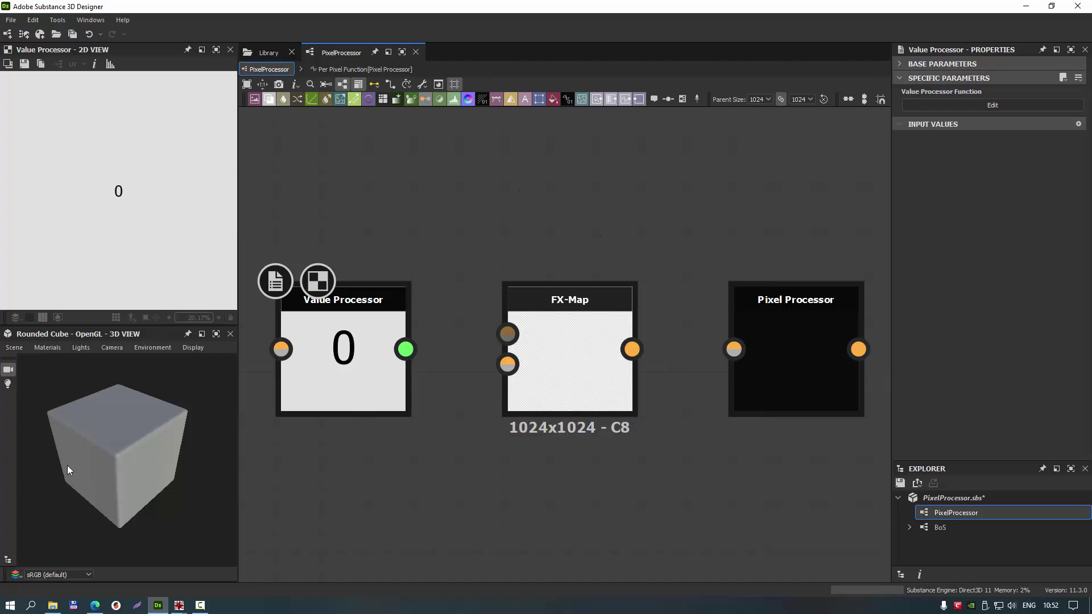
mouse_move(92, 499)
left_mouse_down()
mouse_move(143, 460)
mouse_move(105, 449)
left_mouse_up()
scroll(116, 452, "up", 3)
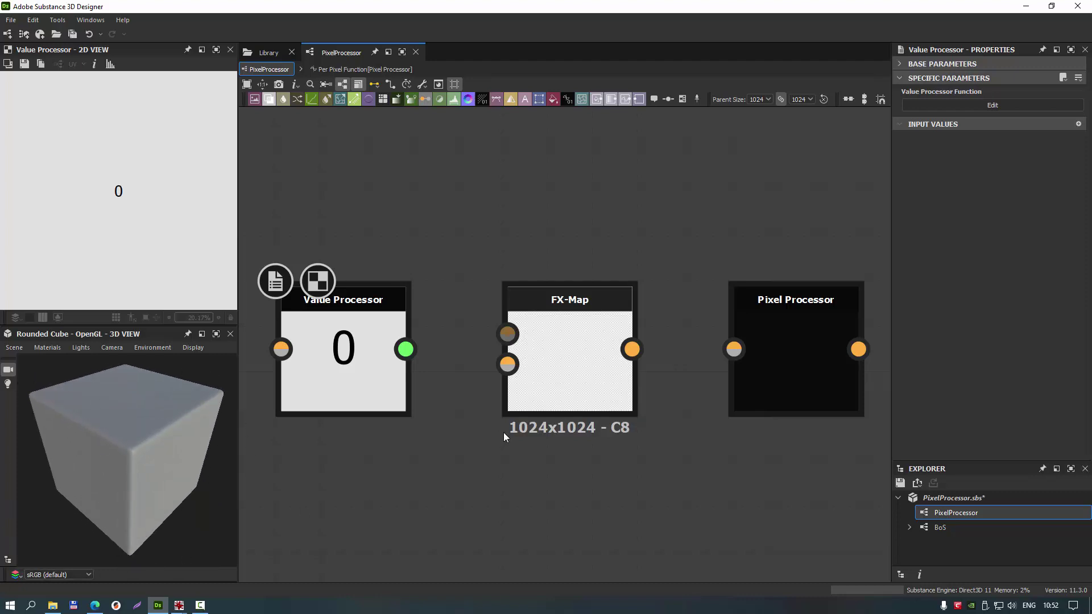
scroll(449, 325, "down", 4)
scroll(455, 346, "down", 1)
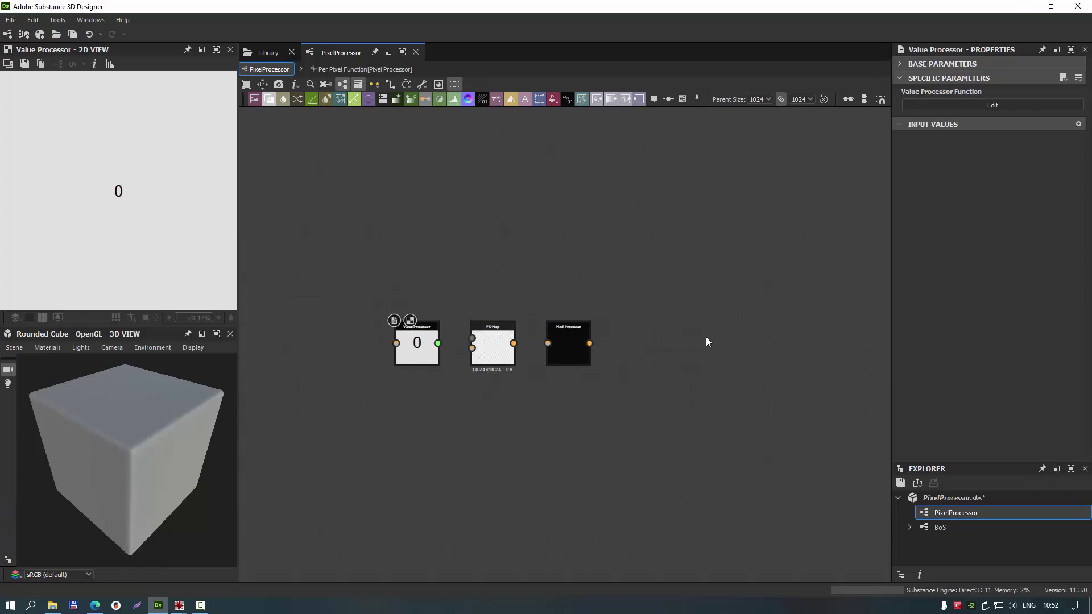
Frame all nodes, then select and frame the Pixel Processor node
mouse_move(707, 341)
middle_mouse_down()
mouse_move(468, 324)
mouse_move(375, 324)
mouse_move(344, 340)
middle_mouse_up()
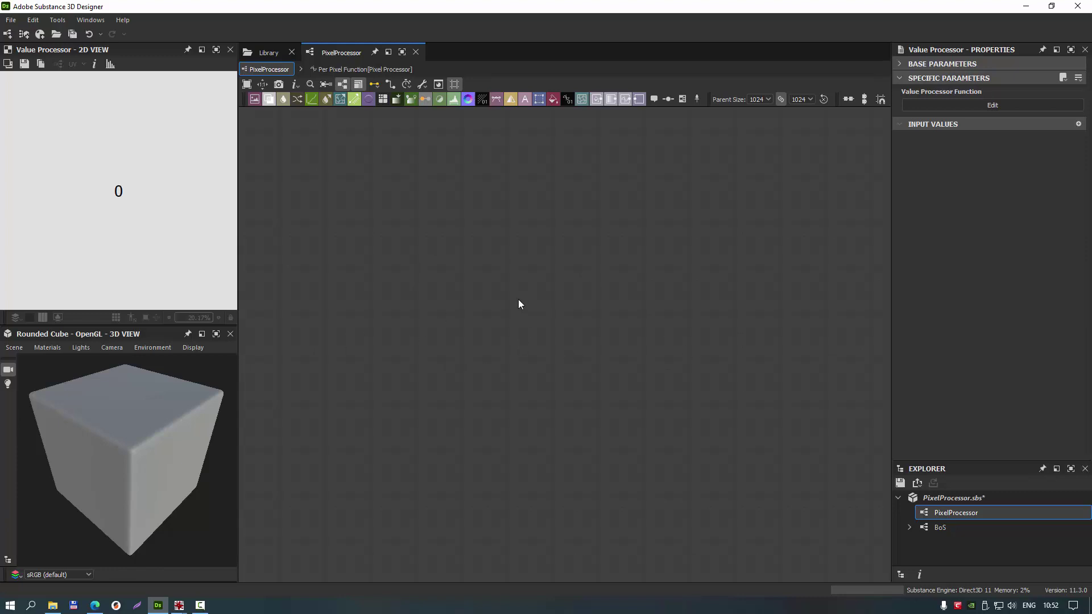
key("f")
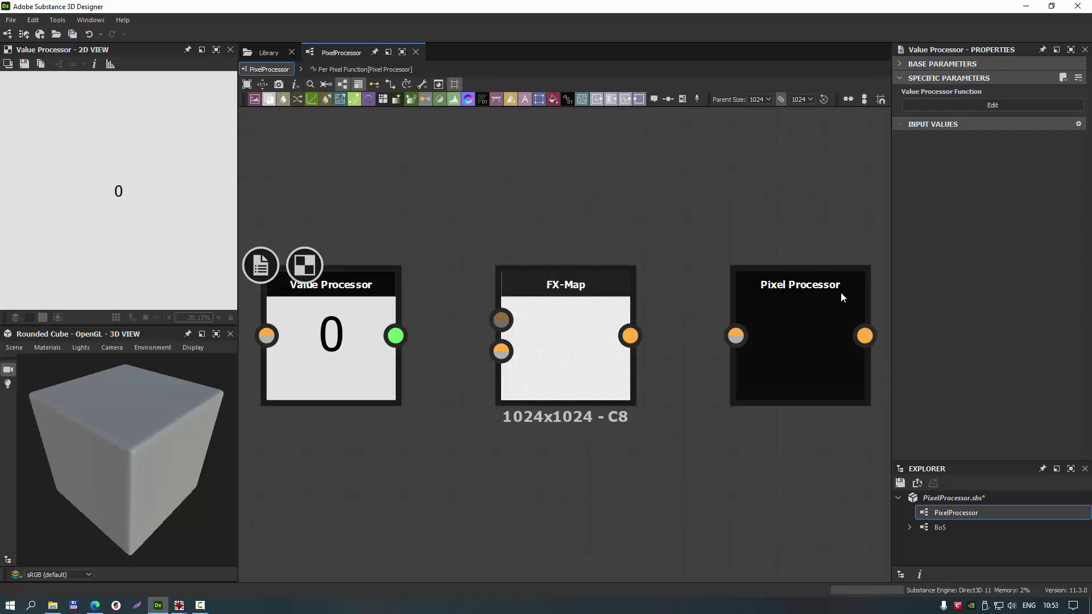
scroll(662, 404, "down", 3)
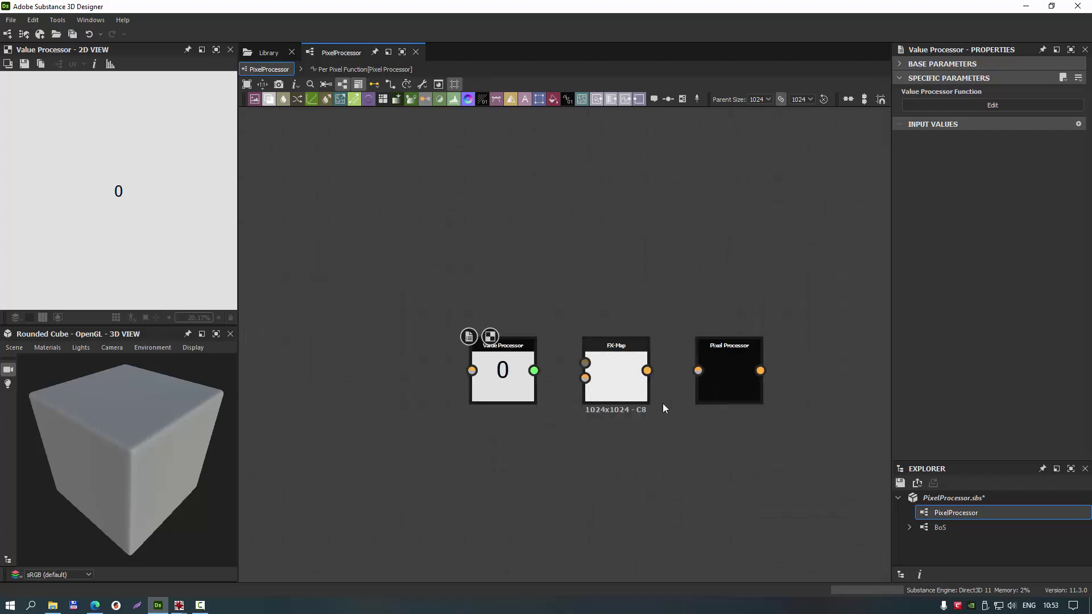
scroll(665, 404, "down", 2)
middle_click_drag(635, 464, 576, 449)
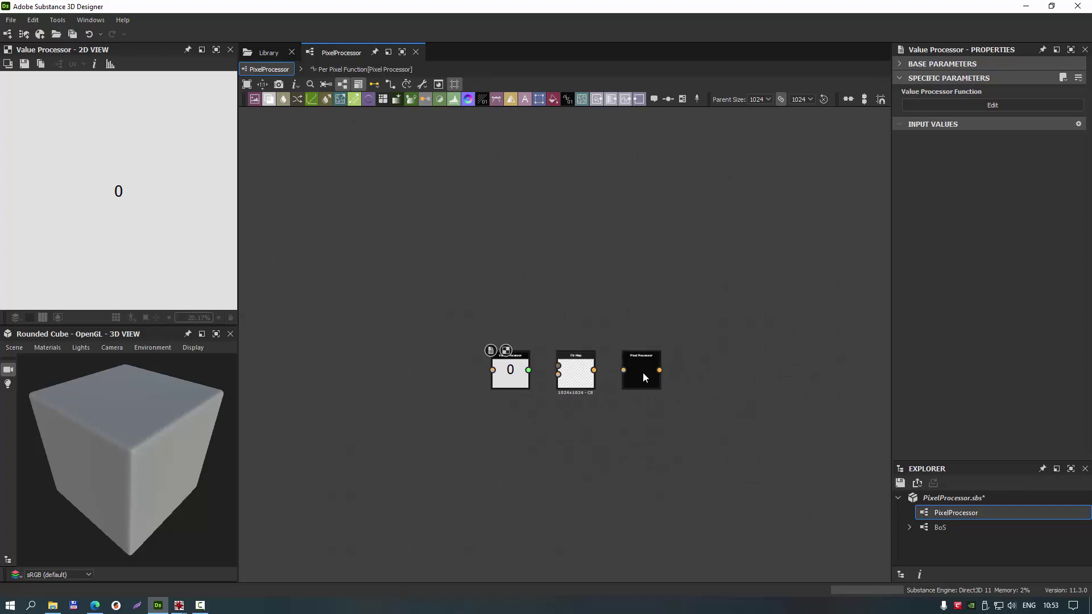
left_click(643, 373)
key("f")
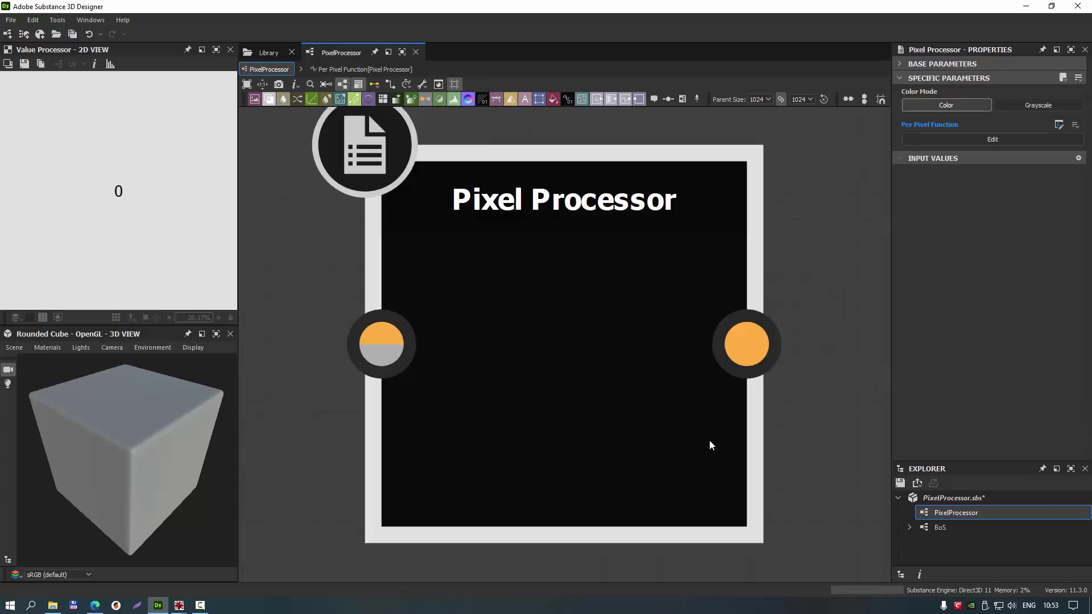
Reposition the three nodes in view, deselect them, and bring up the node search
scroll(495, 307, "down", 4)
scroll(502, 316, "down", 4)
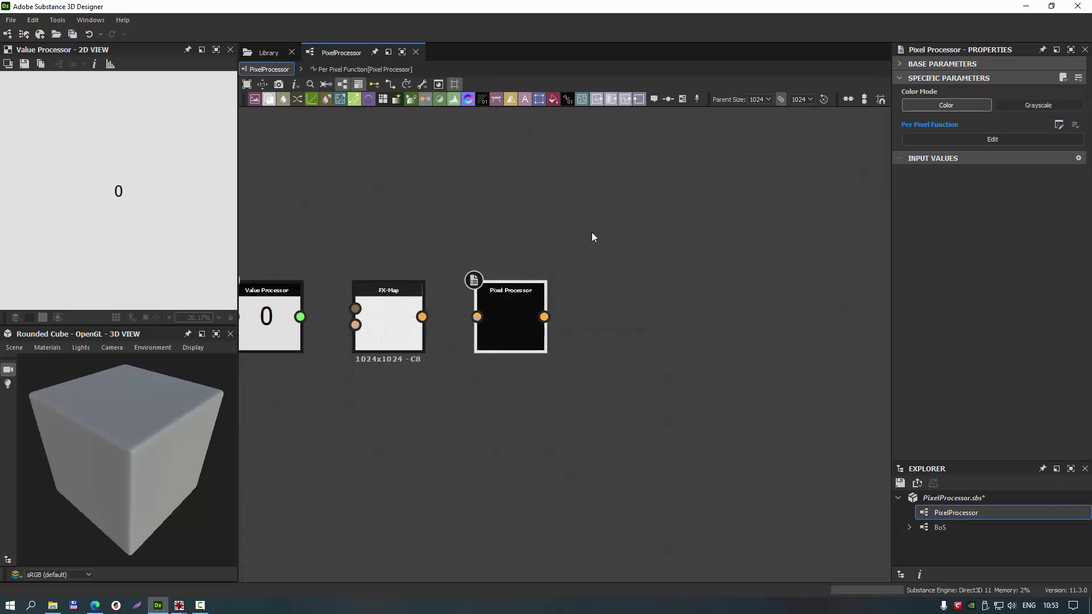
middle_click_drag(639, 236, 680, 297)
left_click(507, 260)
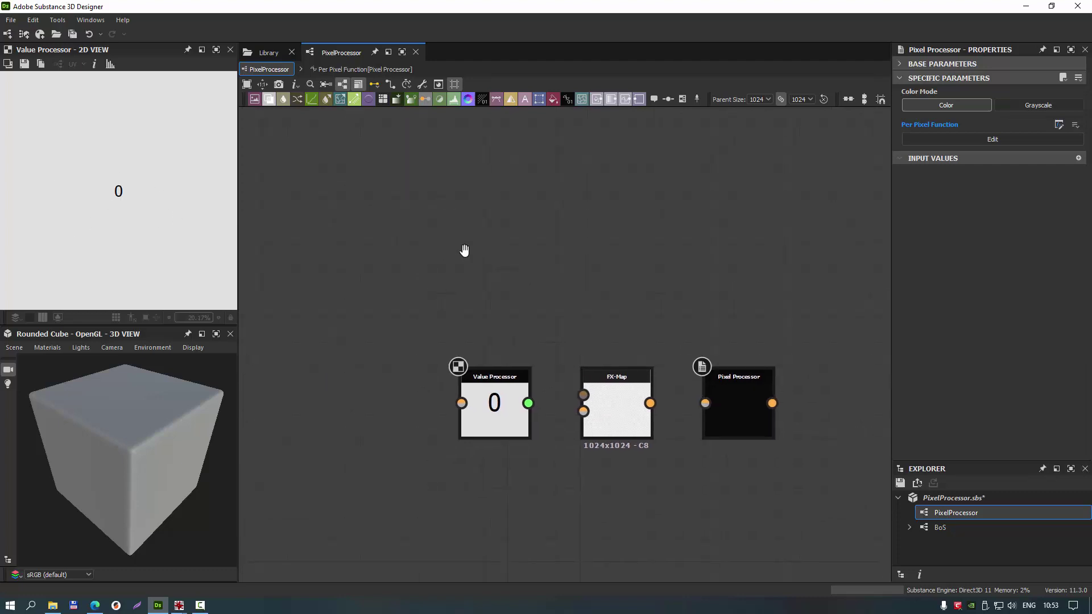
mouse_move(579, 267)
middle_mouse_down()
mouse_move(504, 229)
mouse_move(521, 224)
middle_mouse_up()
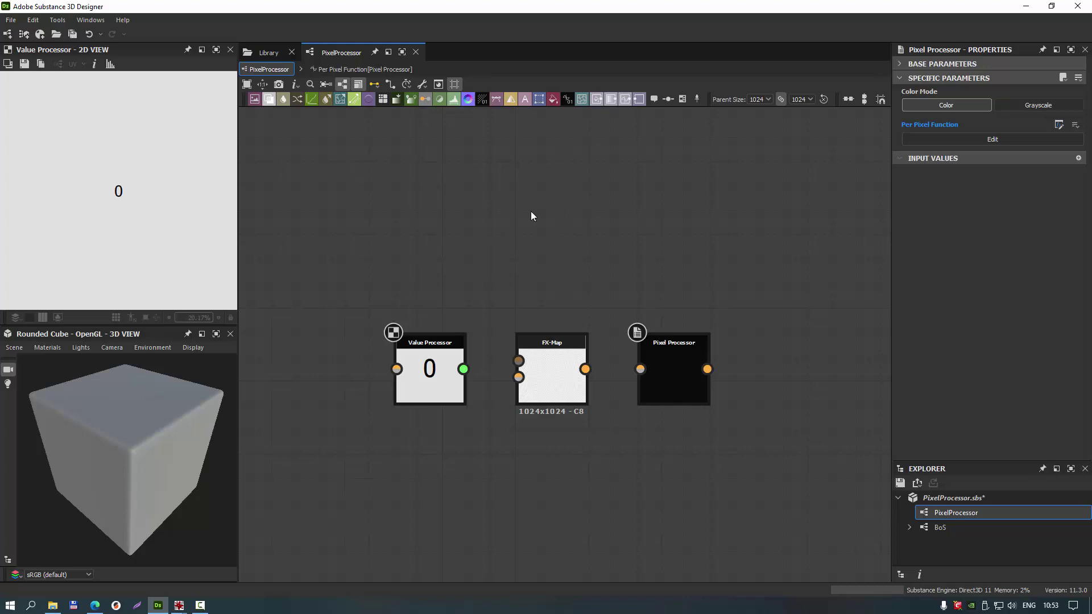
key("space")
key("space")
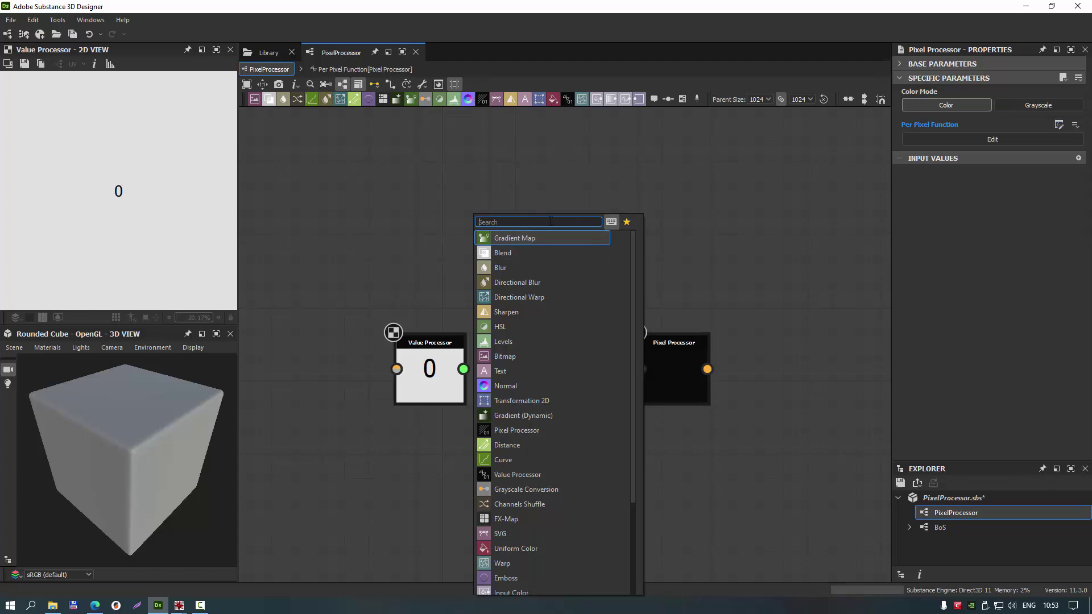
After dismissing an 'fx' search, add a Shape node by searching 'sha'
type("fx")
key("Return")
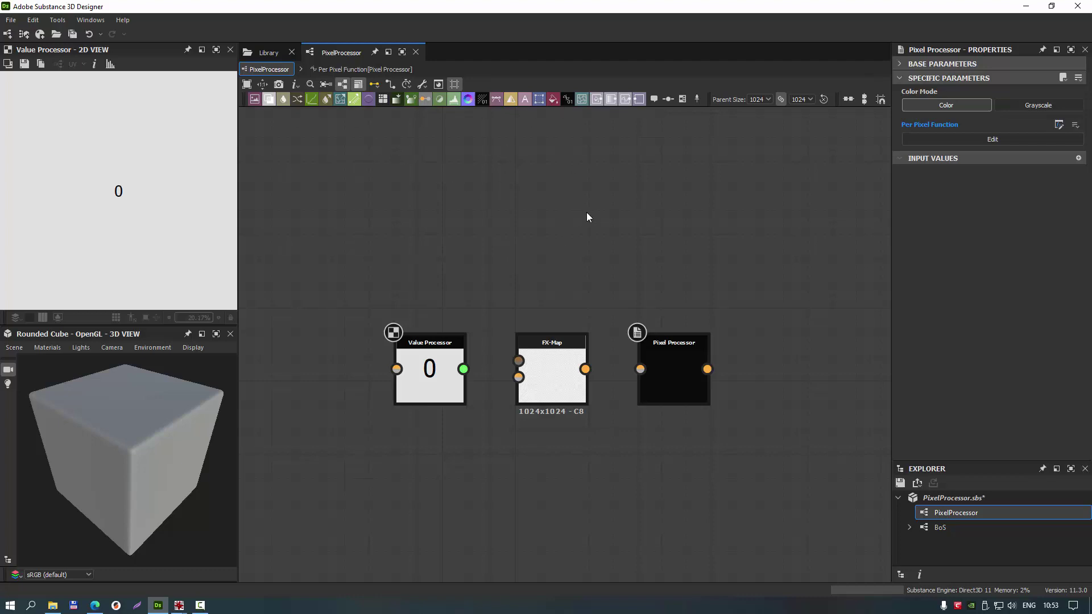
key("space")
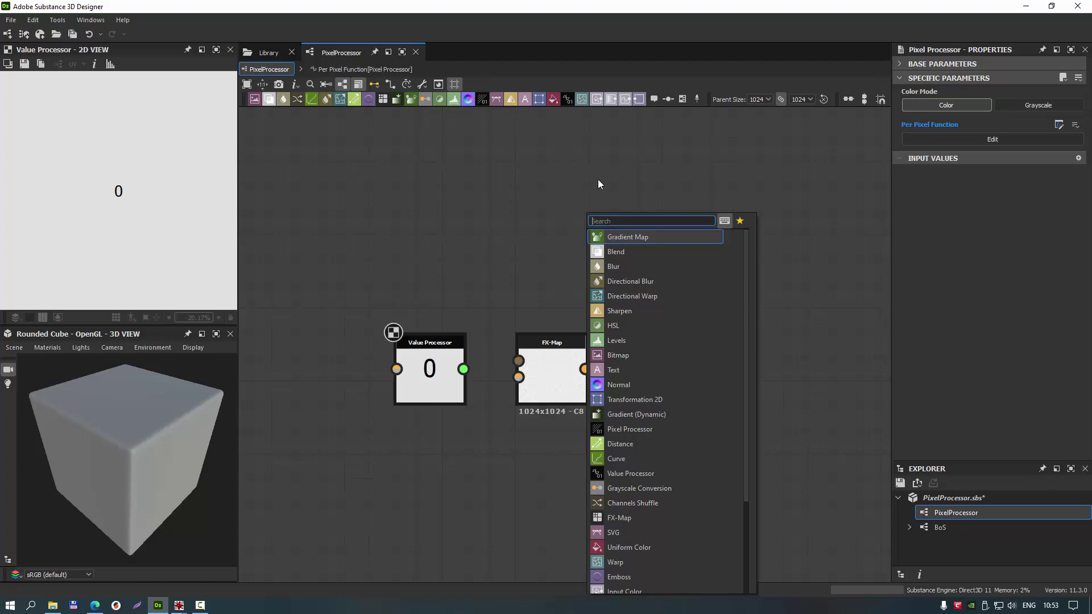
type("s")
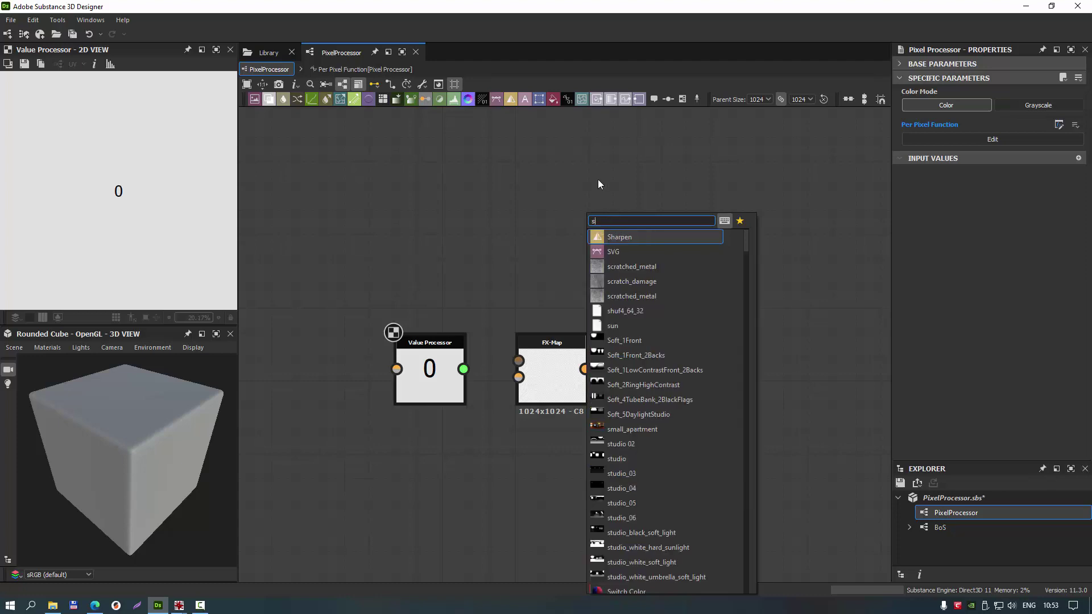
type("ha")
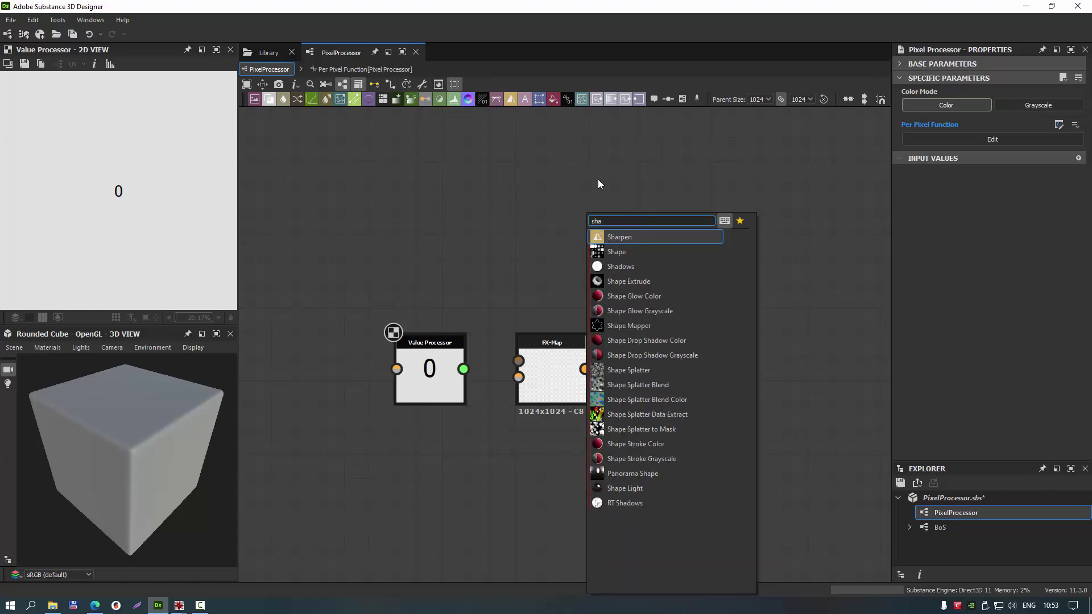
left_click(619, 251)
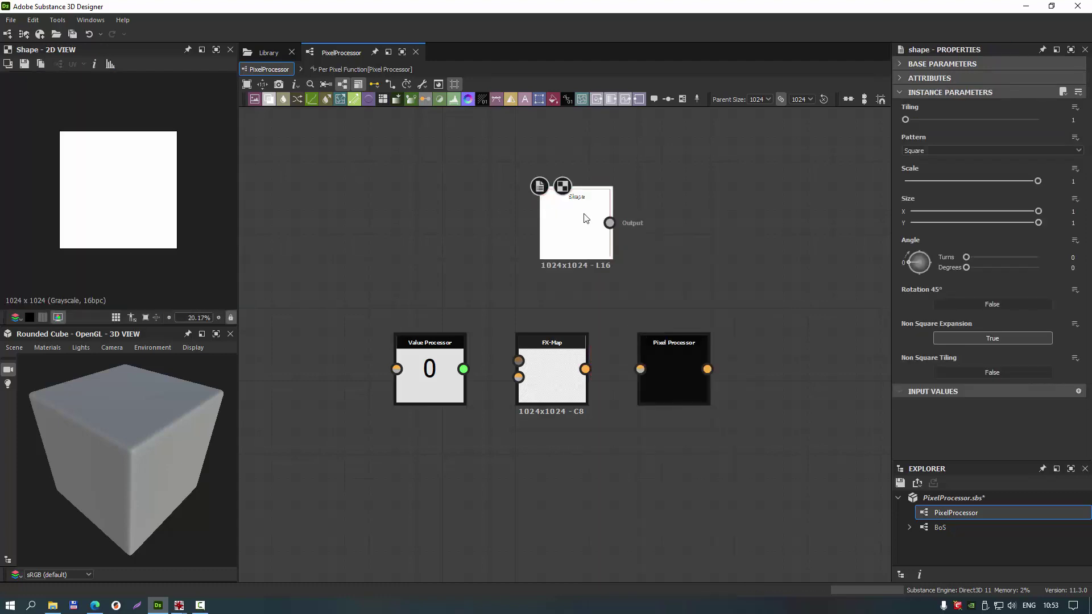
Nudge the Shape node, frame it, and preview its output tiled in the 2D view
left_click_drag(586, 199, 548, 224)
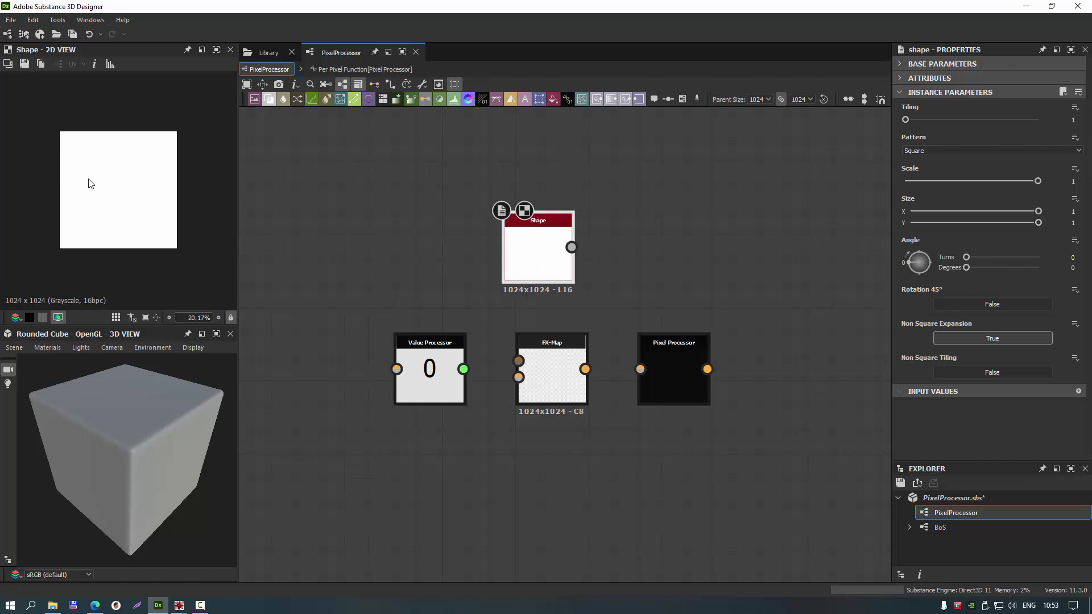
key("f")
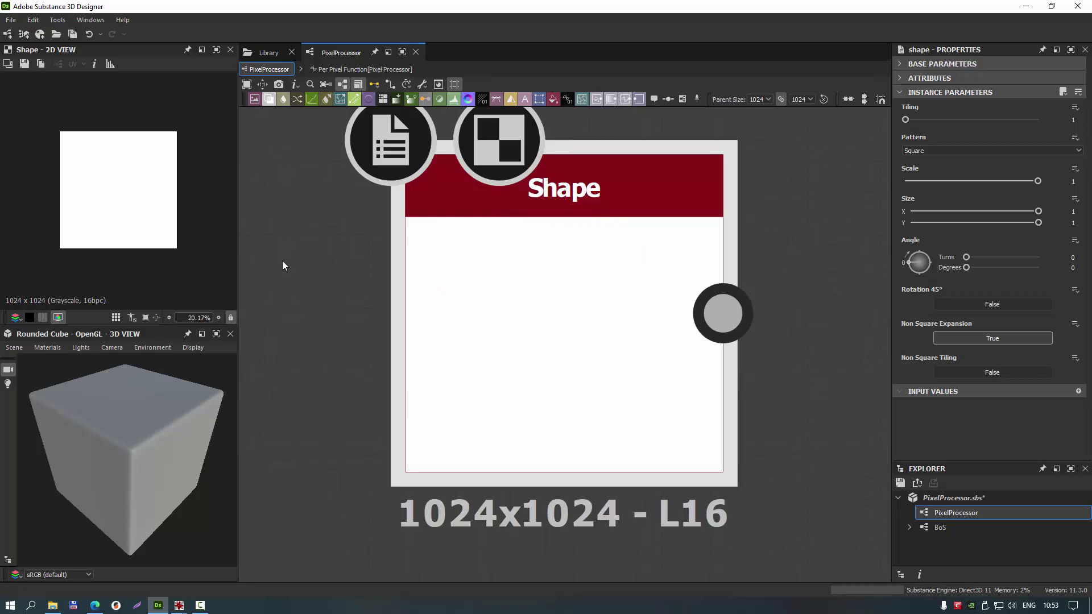
key("f")
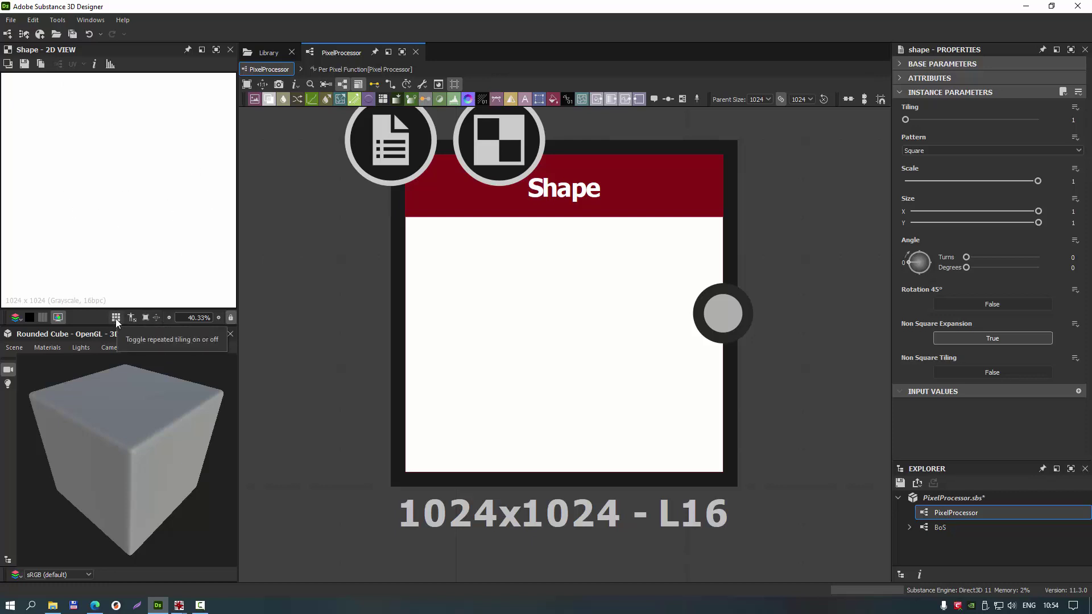
scroll(103, 214, "down", 4)
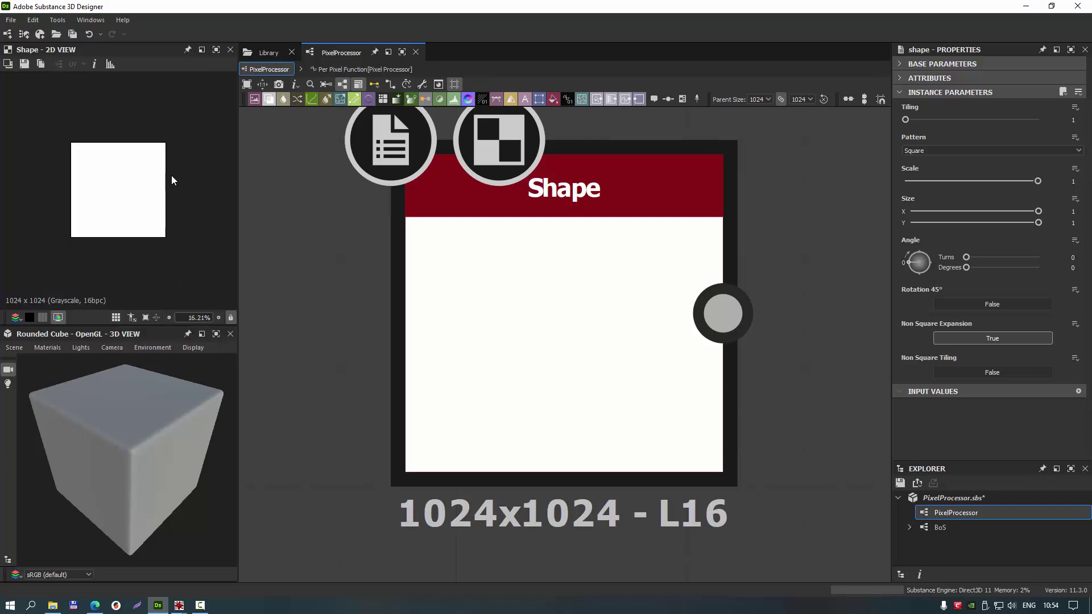
left_click(116, 317)
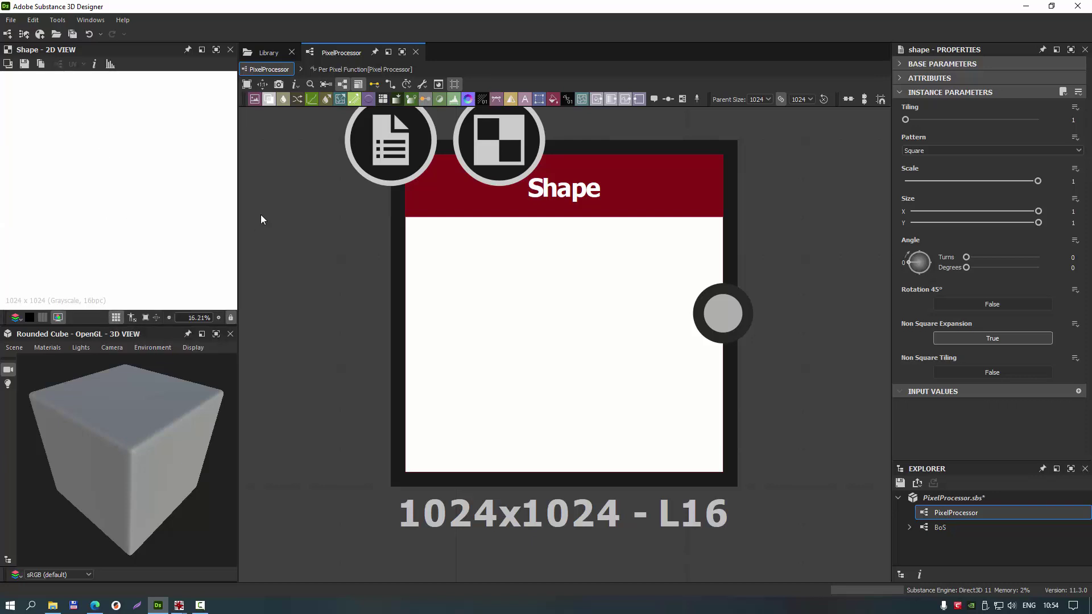
scroll(588, 233, "down", 5)
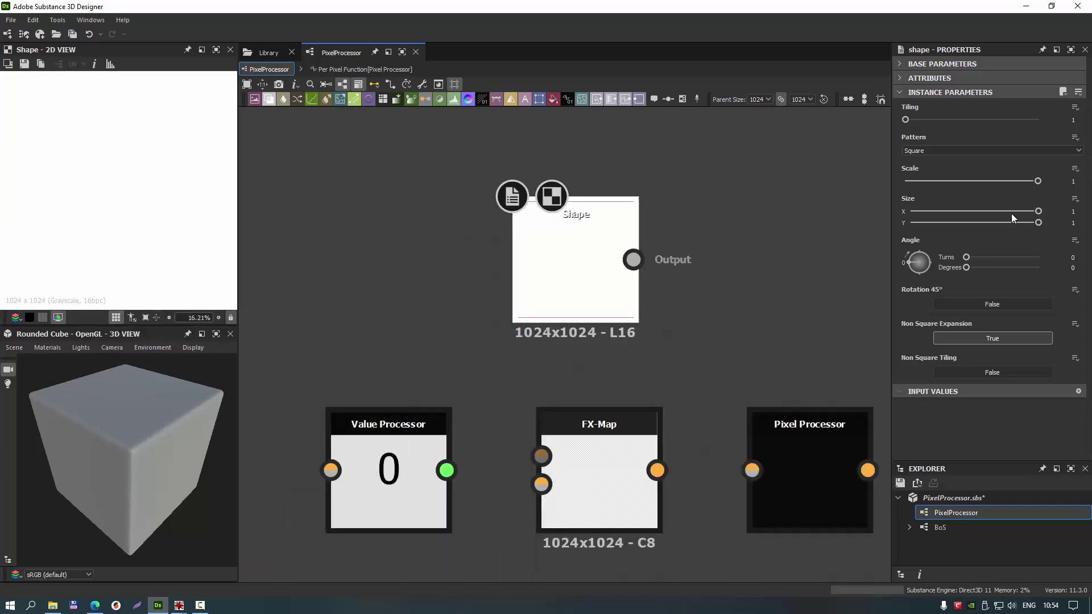
Lower the Shape scale to 0.94 and zoom the 2D view in and out to inspect it
left_click_drag(1038, 180, 1030, 181)
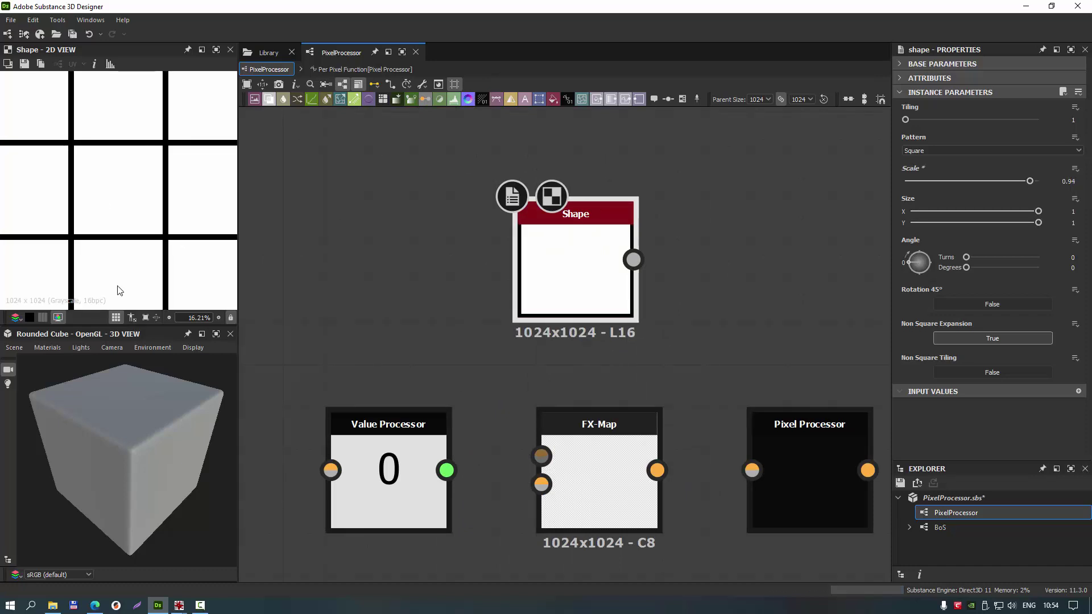
scroll(104, 205, "down", 1)
scroll(105, 205, "down", 5)
scroll(120, 214, "down", 2)
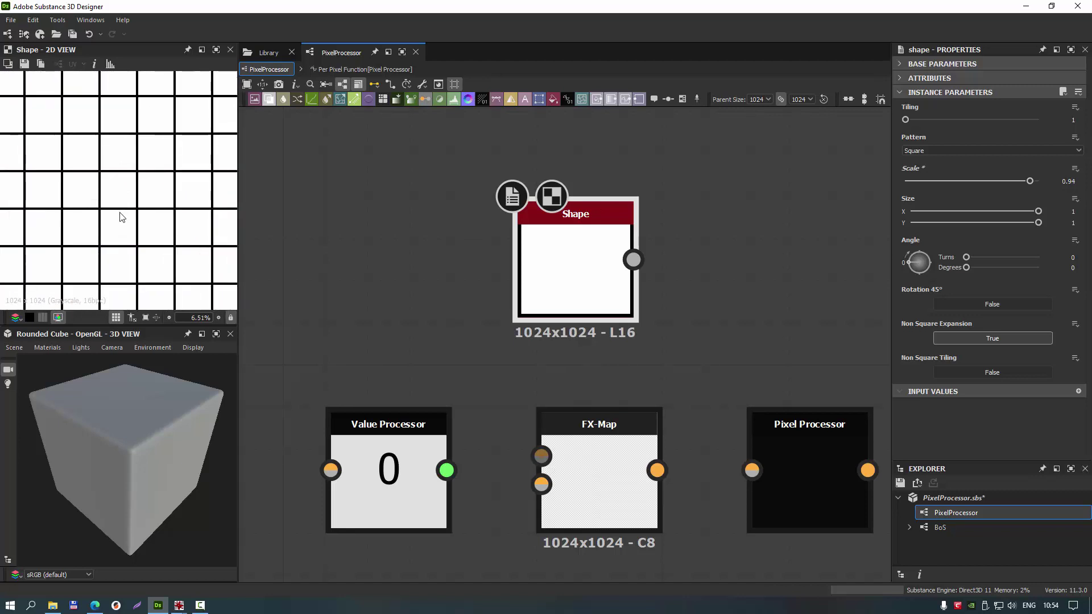
scroll(120, 215, "up", 1)
scroll(120, 216, "up", 1)
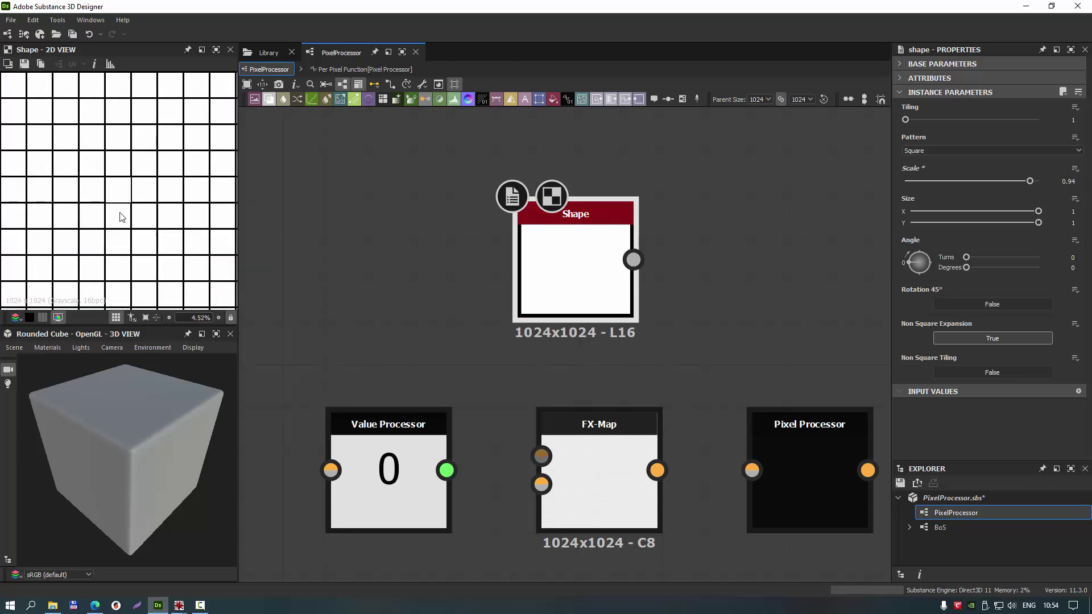
scroll(125, 219, "up", 4)
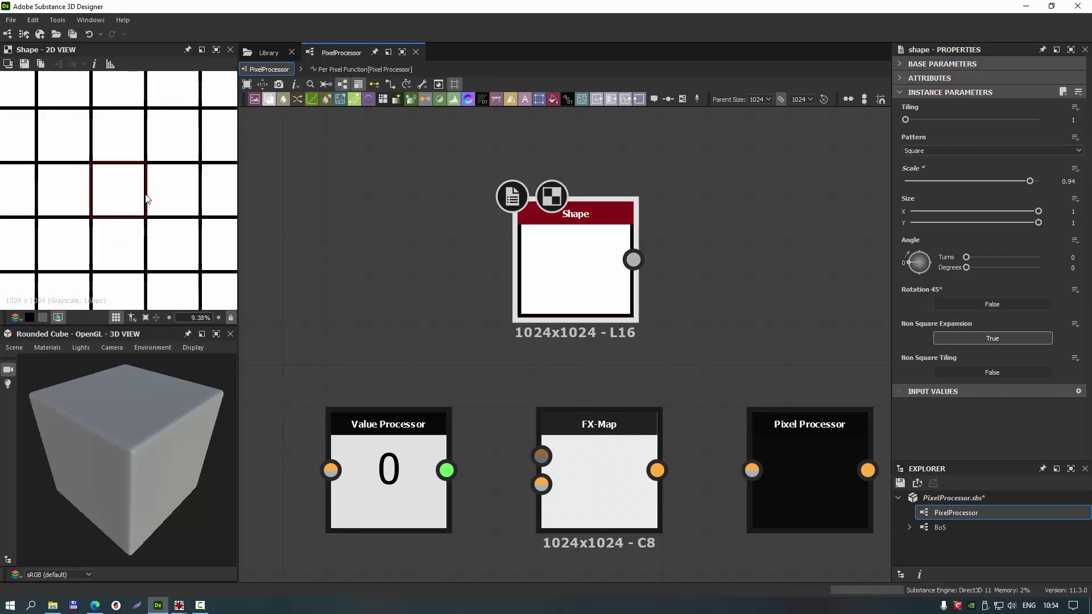
scroll(122, 196, "up", 5)
scroll(123, 205, "up", 6)
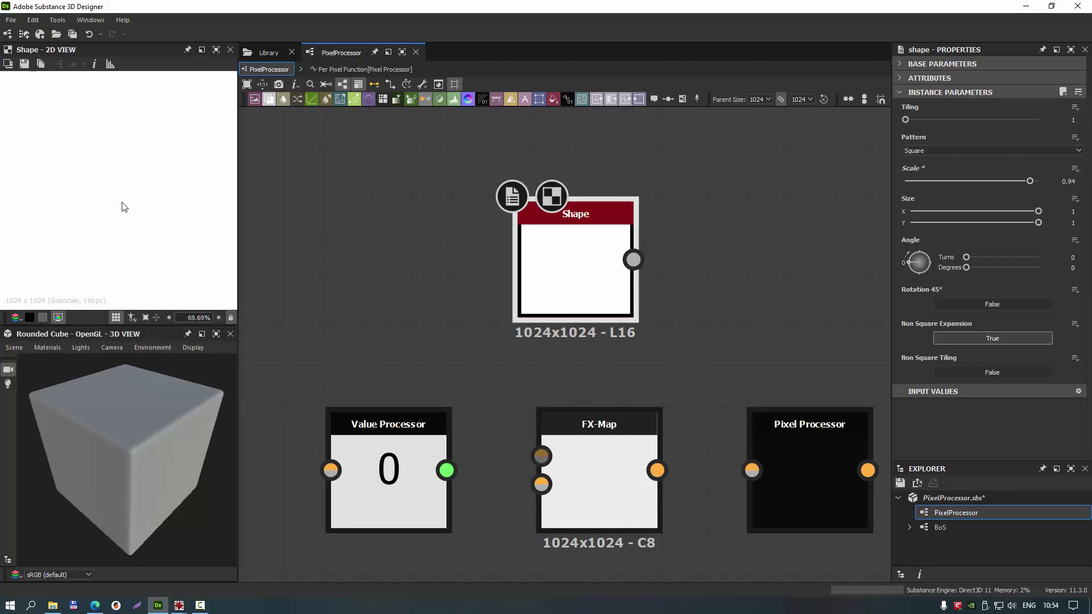
scroll(114, 205, "down", 4)
scroll(117, 205, "down", 5)
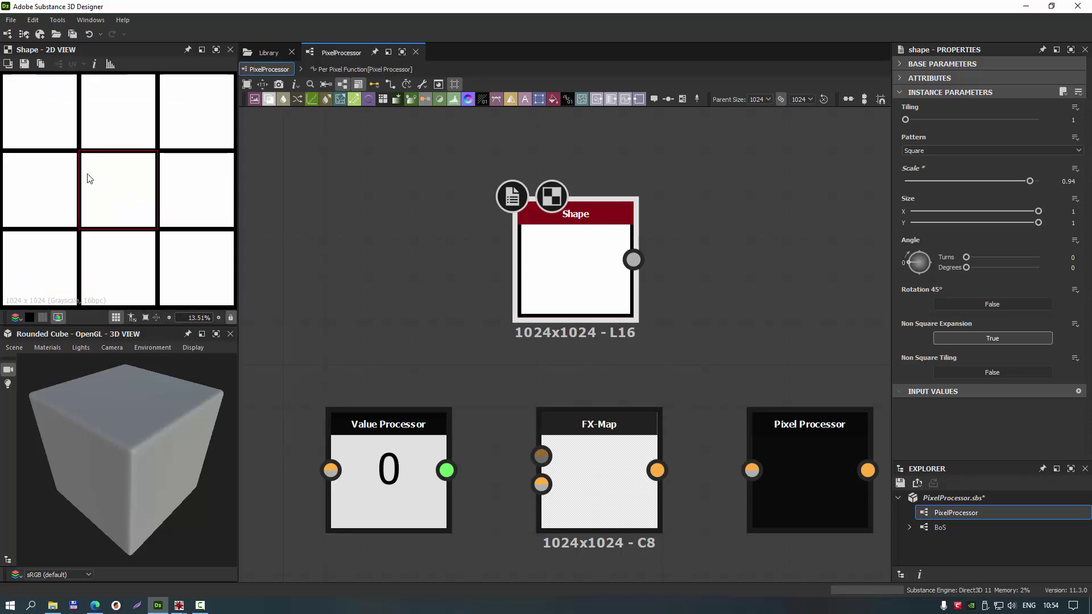
scroll(136, 215, "down", 2)
scroll(122, 230, "down", 3)
scroll(105, 205, "down", 2)
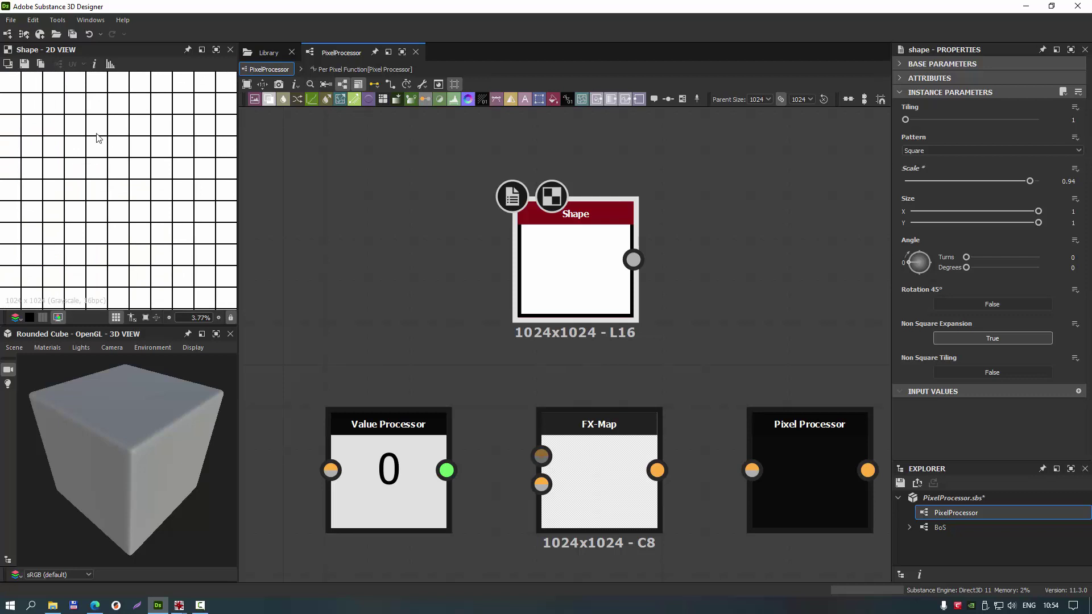
scroll(96, 224, "up", 2)
scroll(97, 225, "up", 4)
scroll(98, 226, "up", 4)
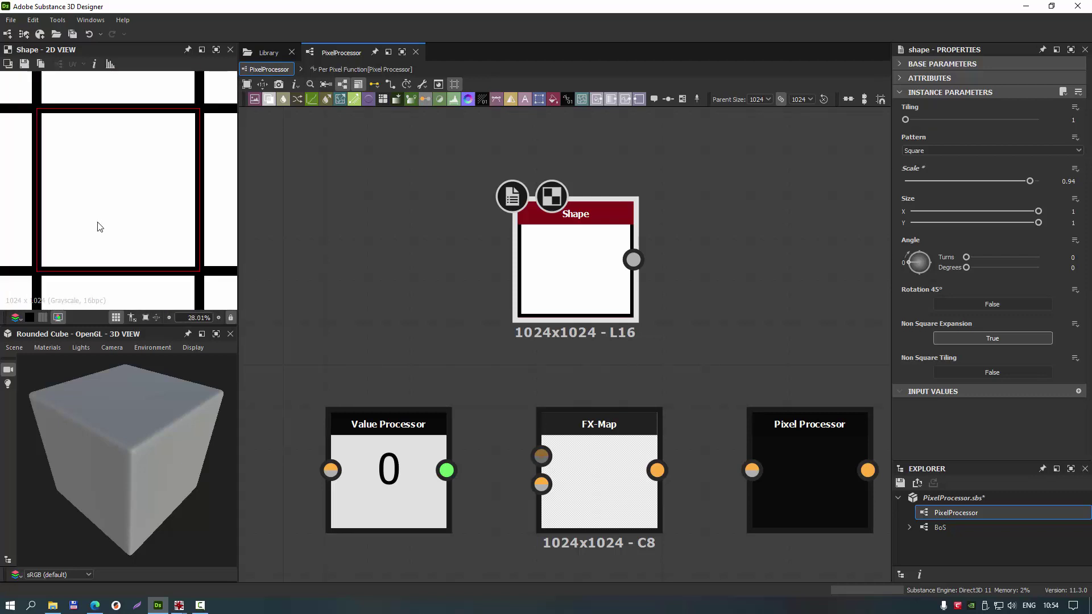
scroll(98, 227, "down", 5)
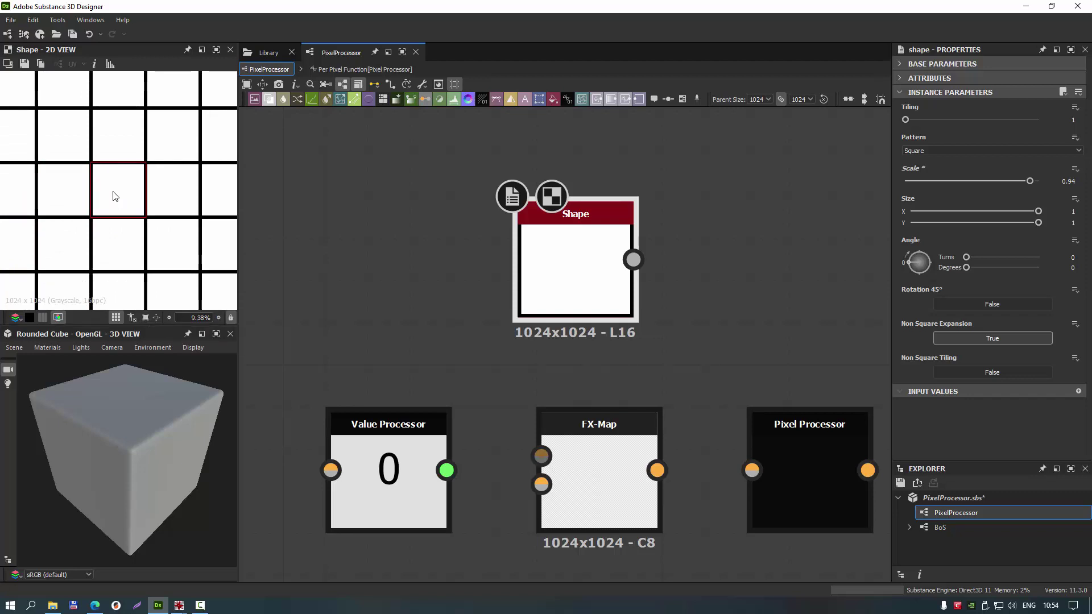
key("f")
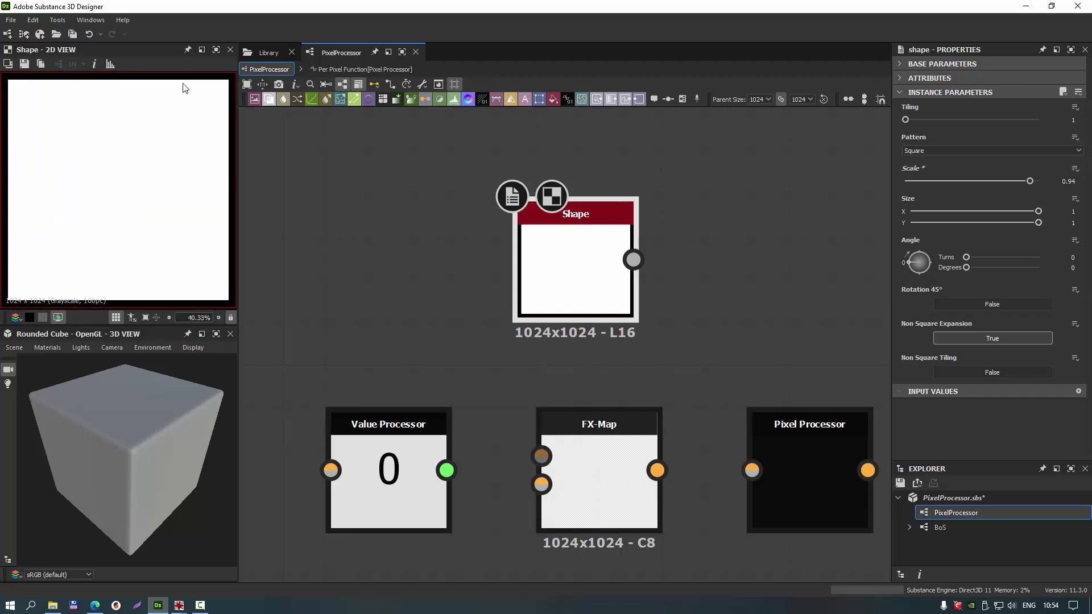
Toggle tiling on and off, fit the white square, then delete the Shape node
left_click(115, 317)
scroll(97, 217, "down", 3)
scroll(96, 218, "down", 2)
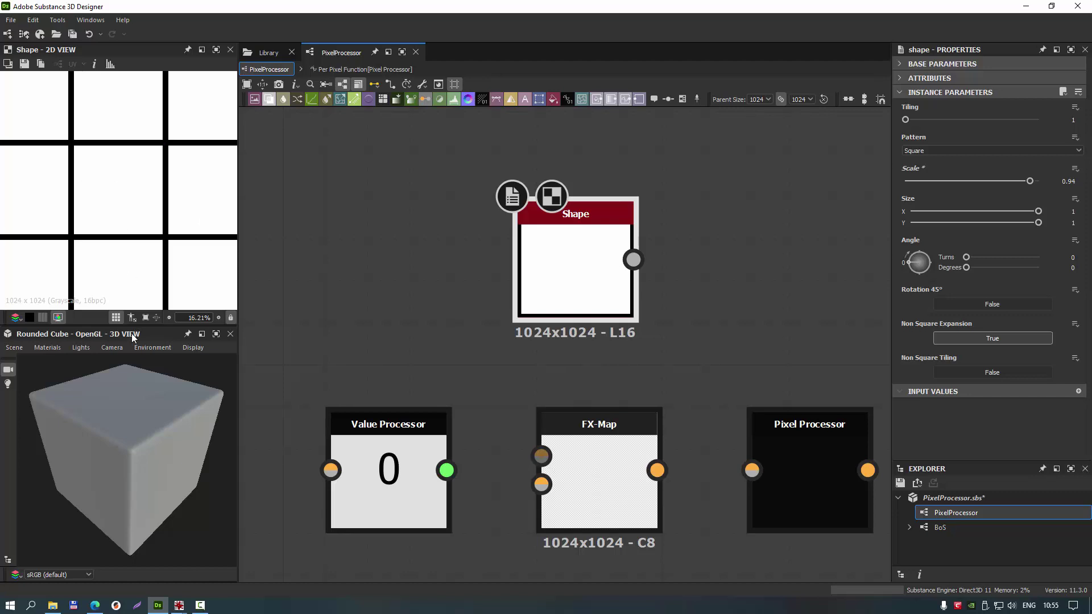
left_click(115, 317)
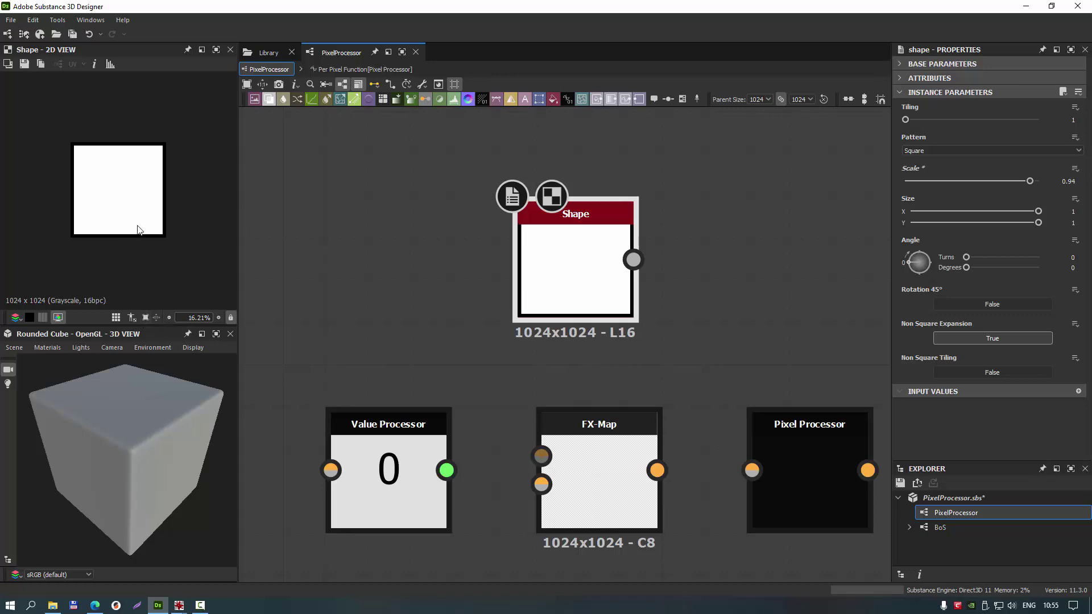
left_click(145, 318)
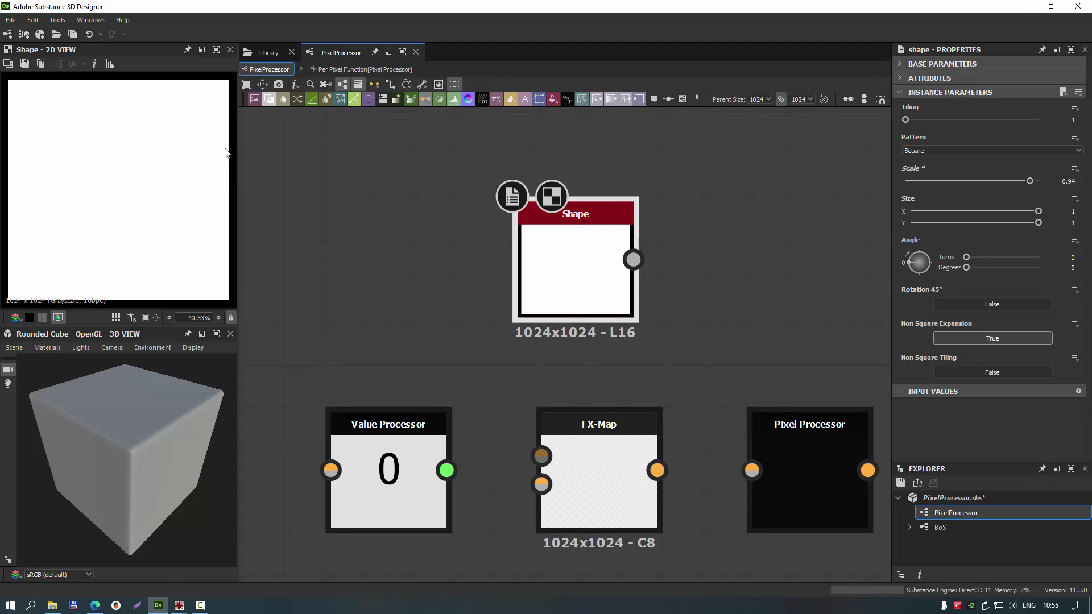
mouse_move(392, 293)
middle_mouse_down()
mouse_move(402, 294)
mouse_move(397, 256)
mouse_move(416, 288)
mouse_move(381, 275)
mouse_move(396, 272)
middle_mouse_up()
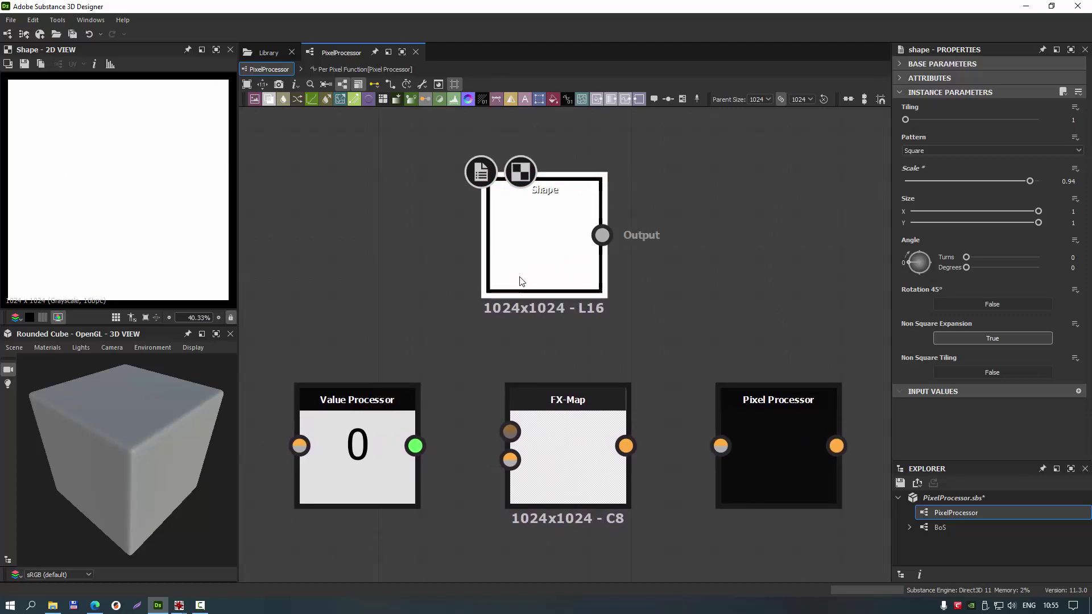
key("Delete")
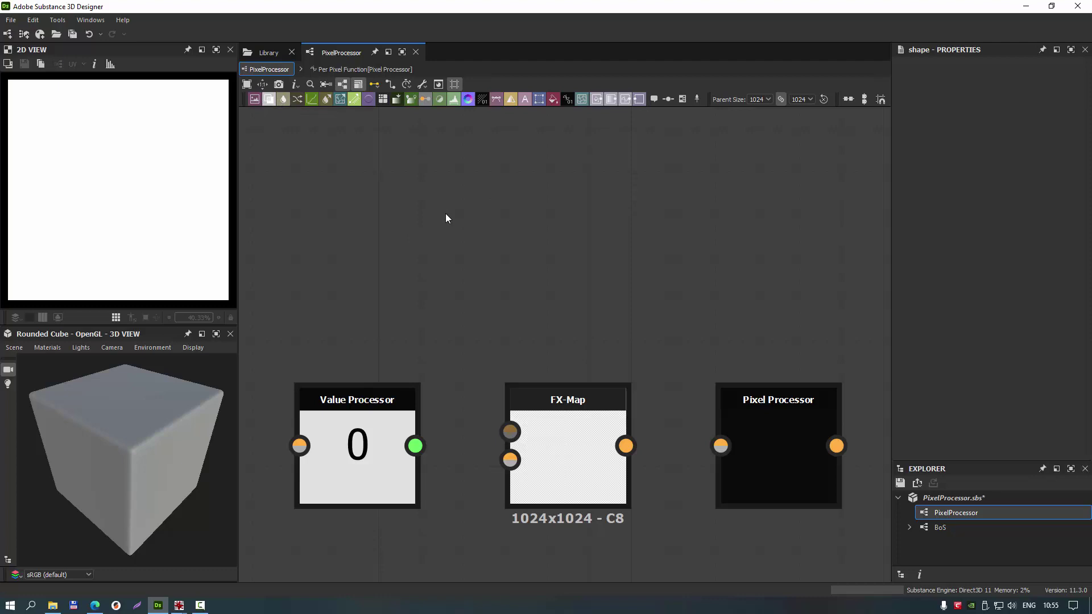
Browse the node search list, then close it and return to the PixelProcessor graph
key("space")
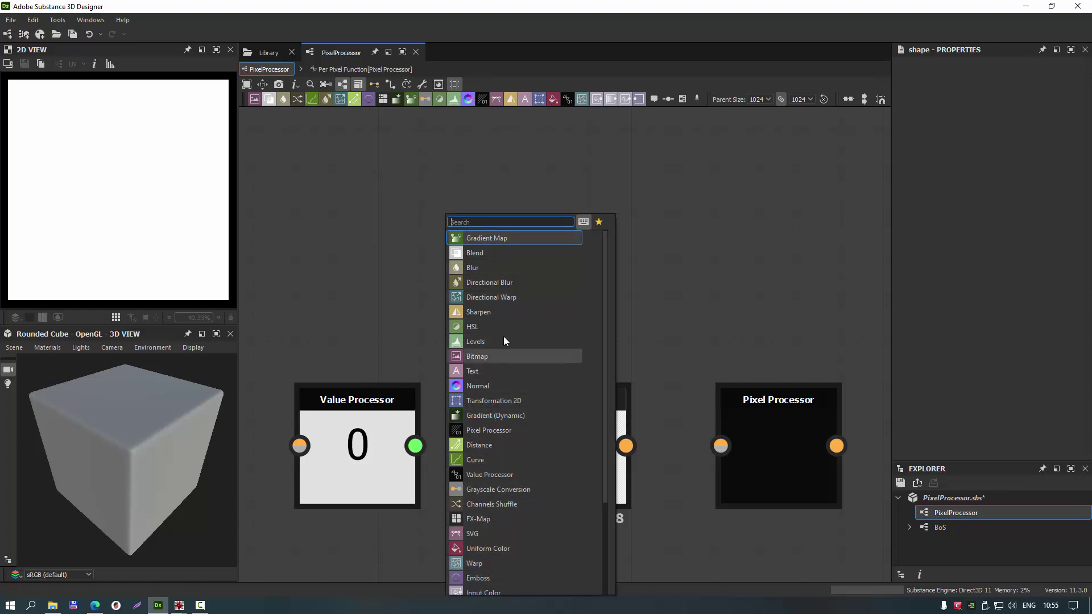
scroll(503, 336, "down", 3)
scroll(497, 343, "up", 3)
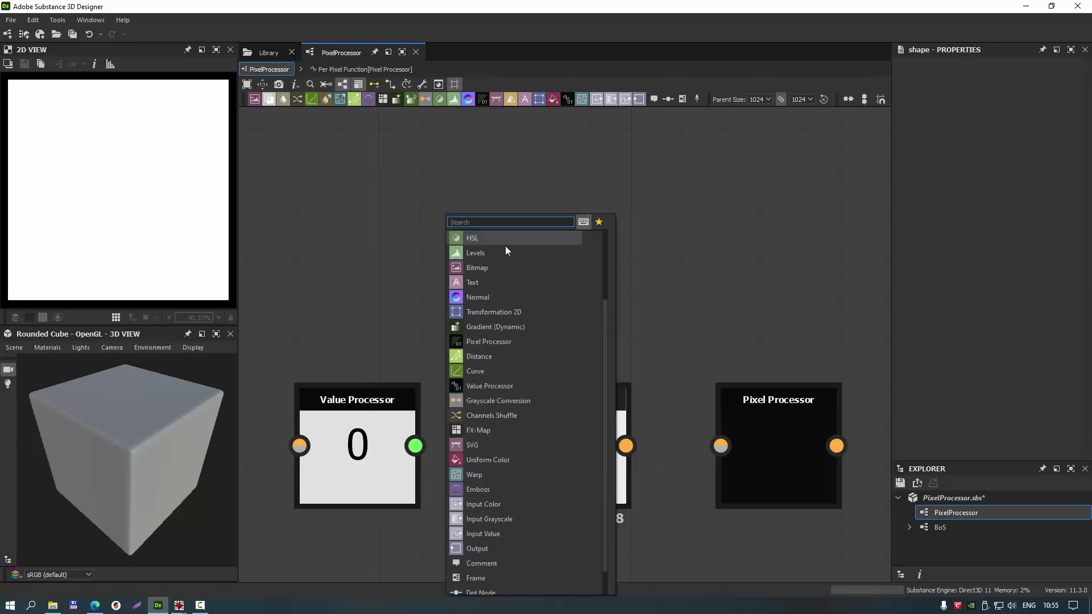
scroll(505, 246, "down", 3)
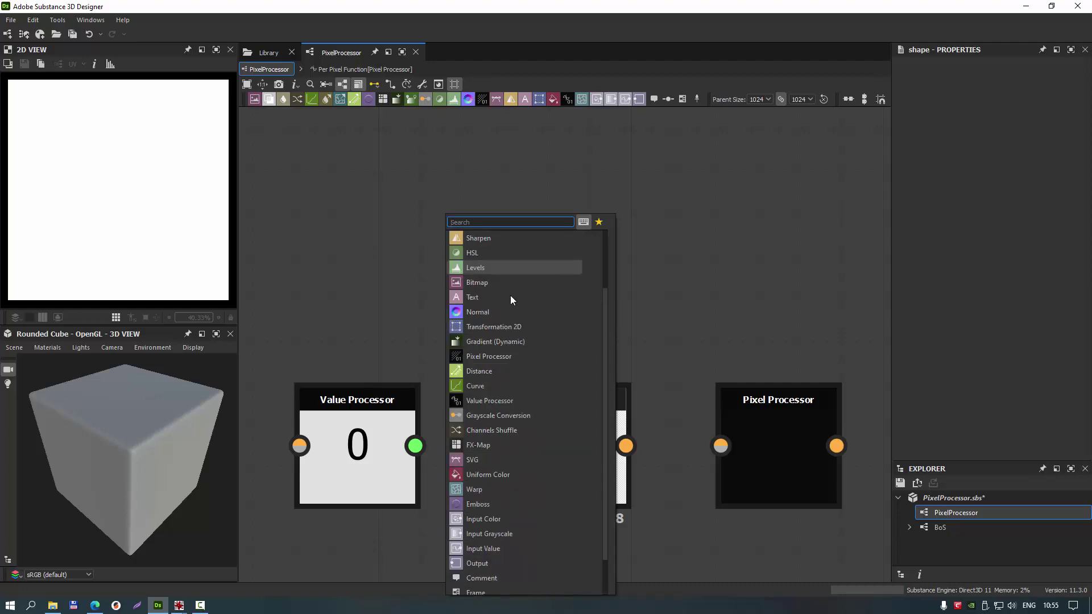
scroll(510, 295, "up", 3)
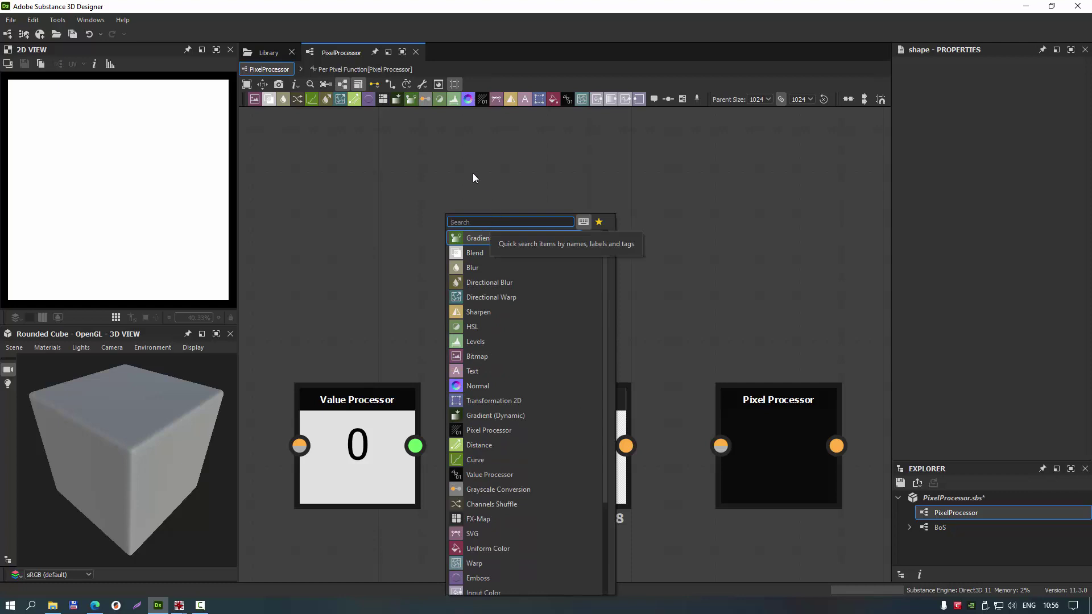
left_click(267, 54)
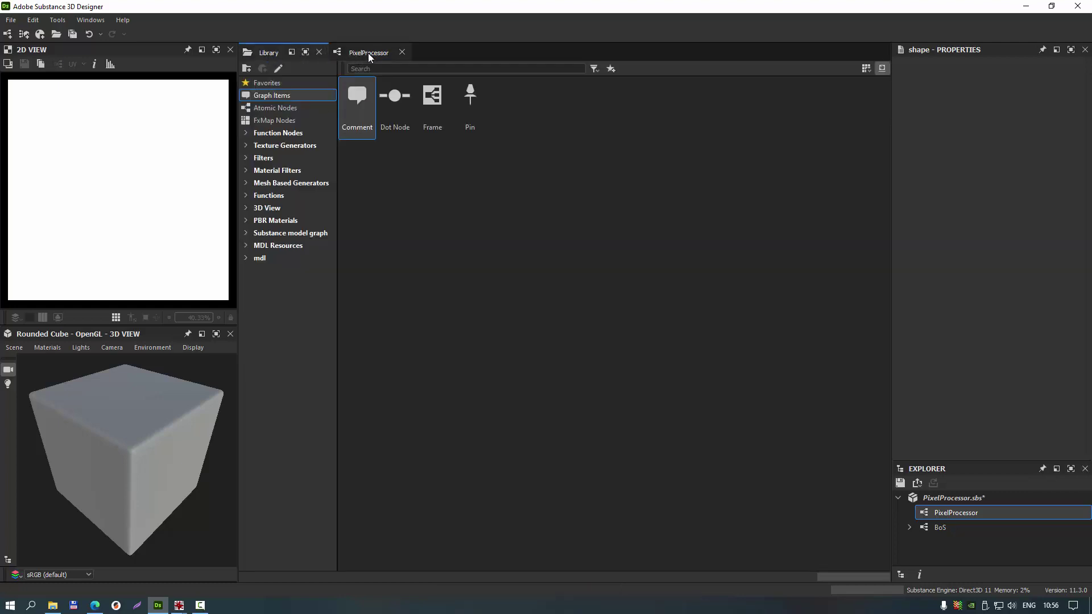
left_click(341, 52)
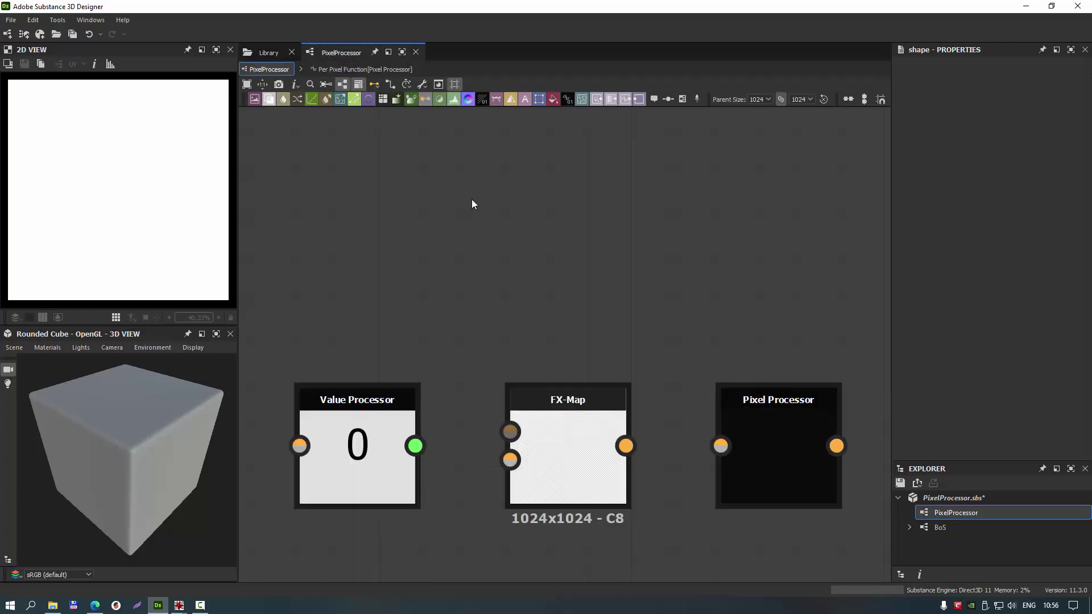
After dismissing a 'noi' search, add a Shape node by searching 'sha'
key("space")
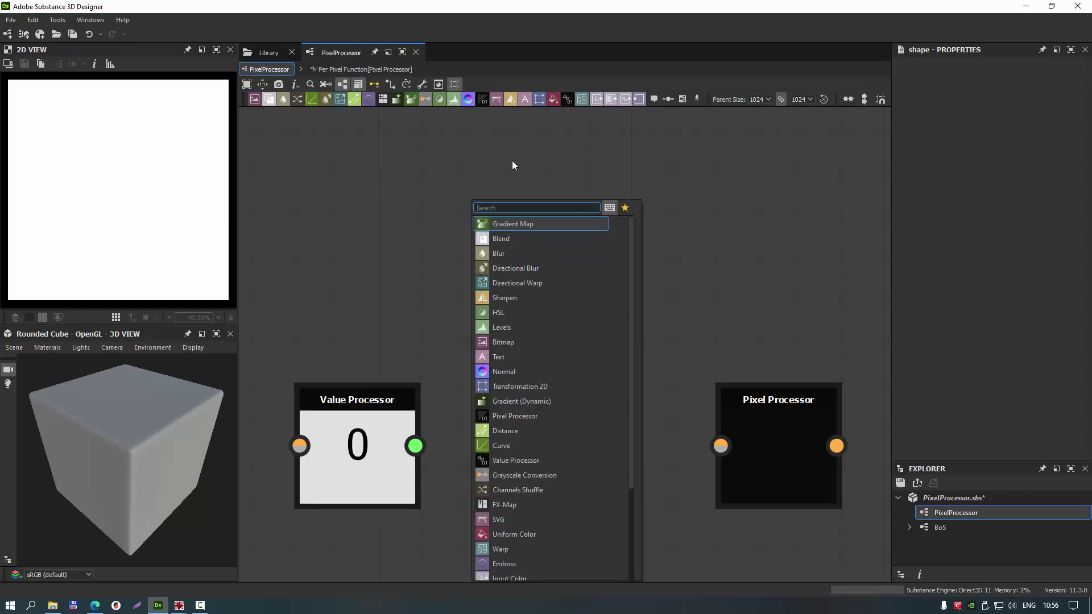
type("noi")
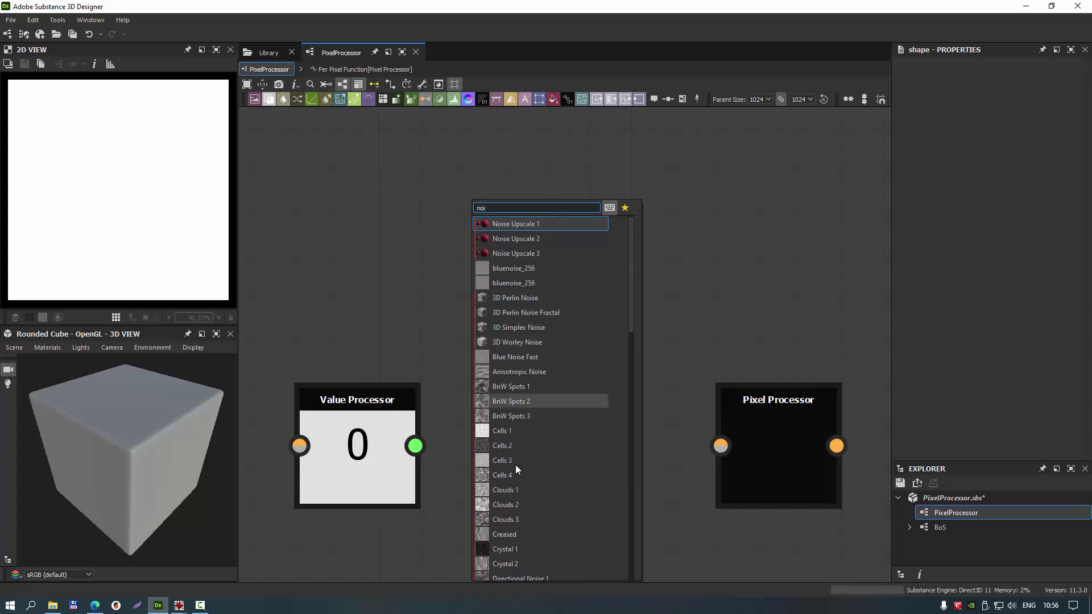
key("Return")
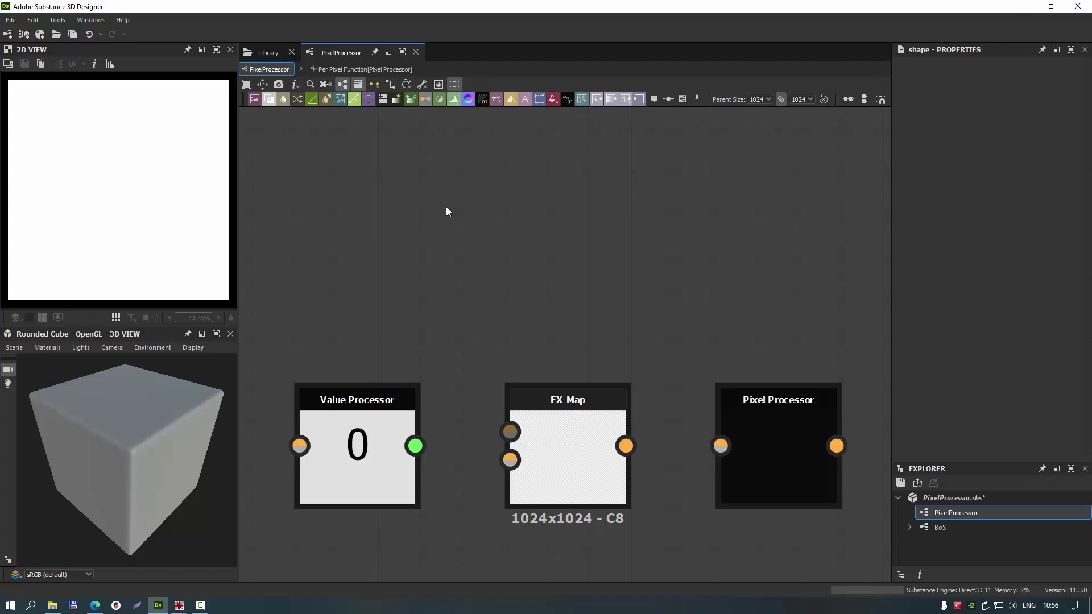
key("space")
type("s")
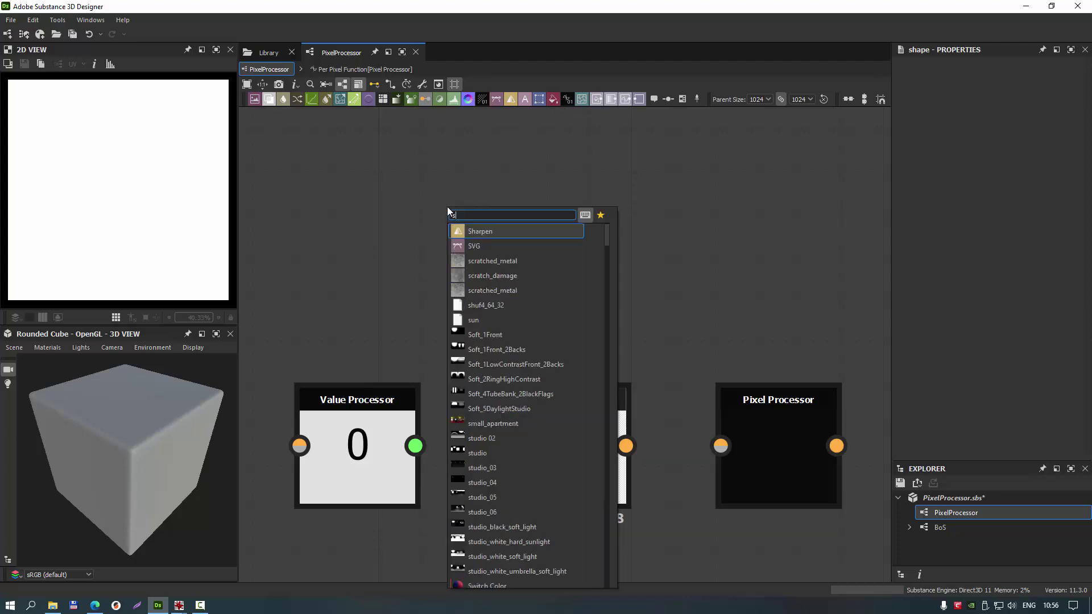
type("ha")
left_click(480, 248)
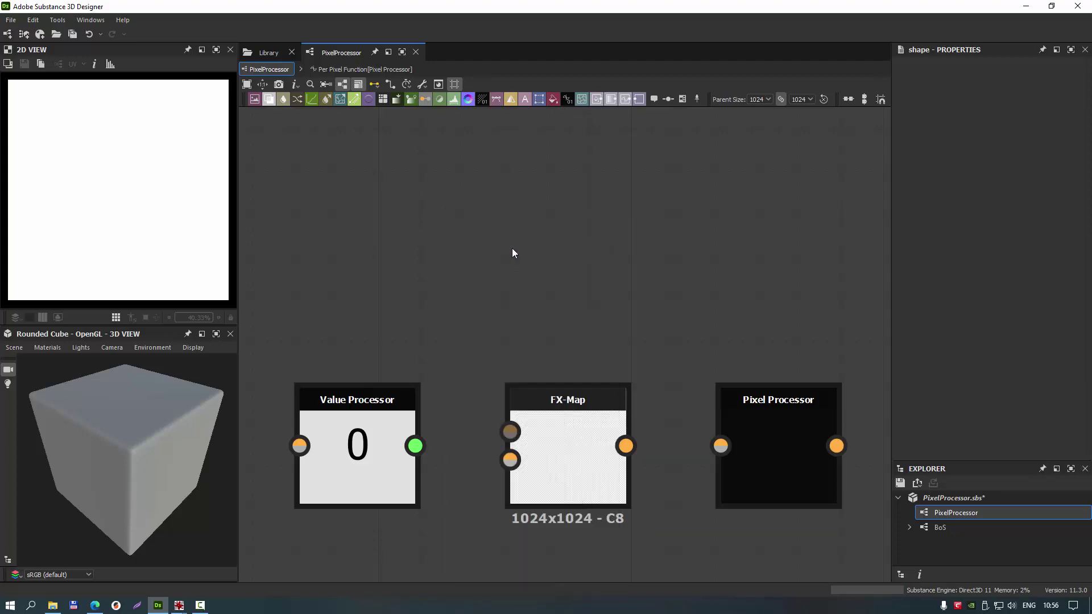
Place the Shape node above FX-Map and open its referenced graph, loading pattern_shape.sbs
left_click_drag(448, 137, 574, 200)
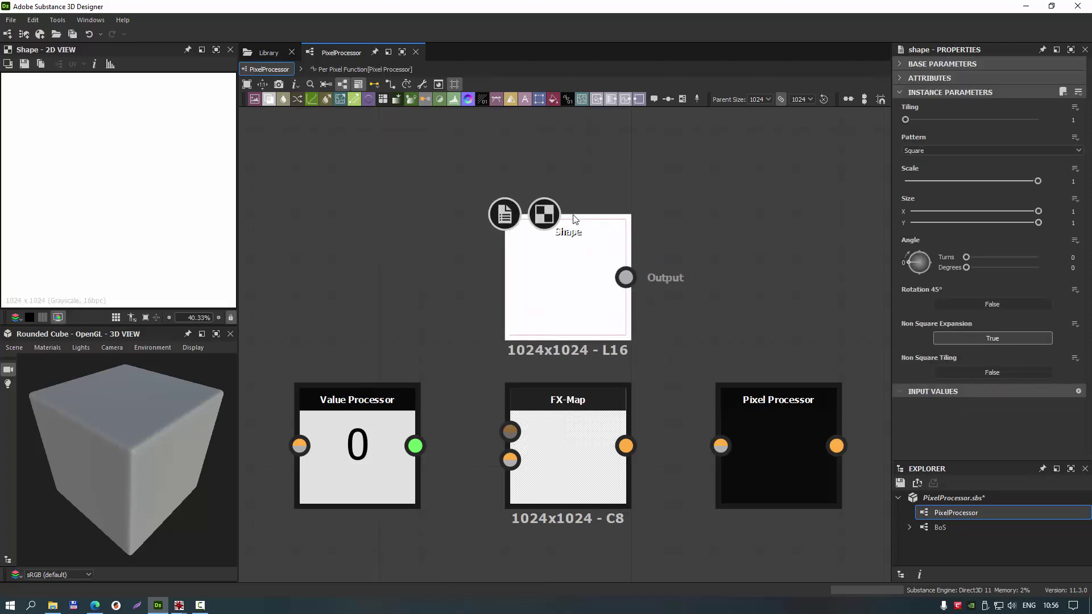
right_click(566, 195)
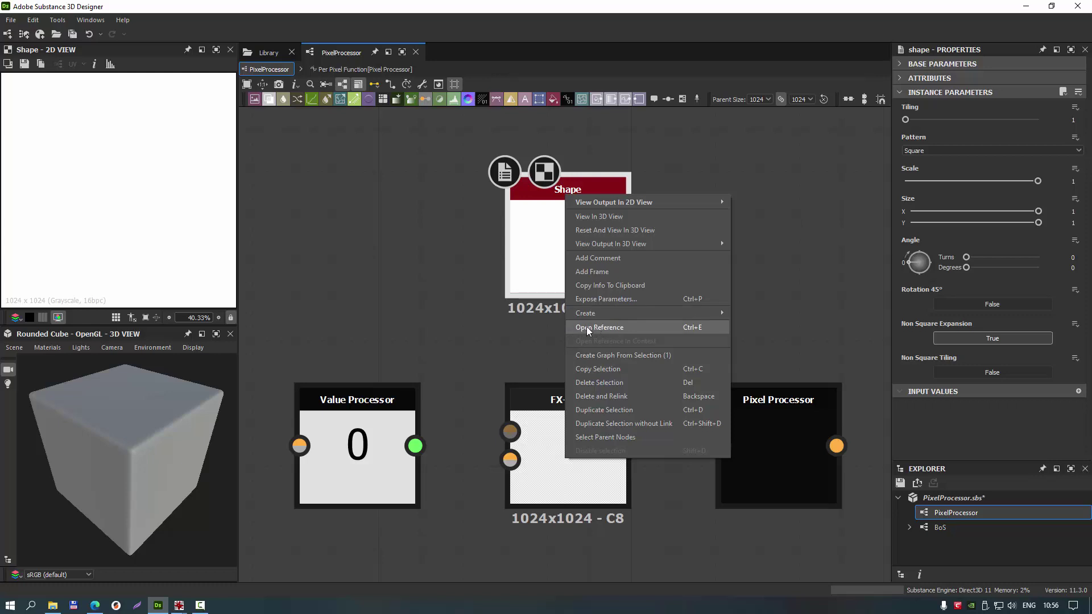
left_click(586, 326)
left_click(500, 309)
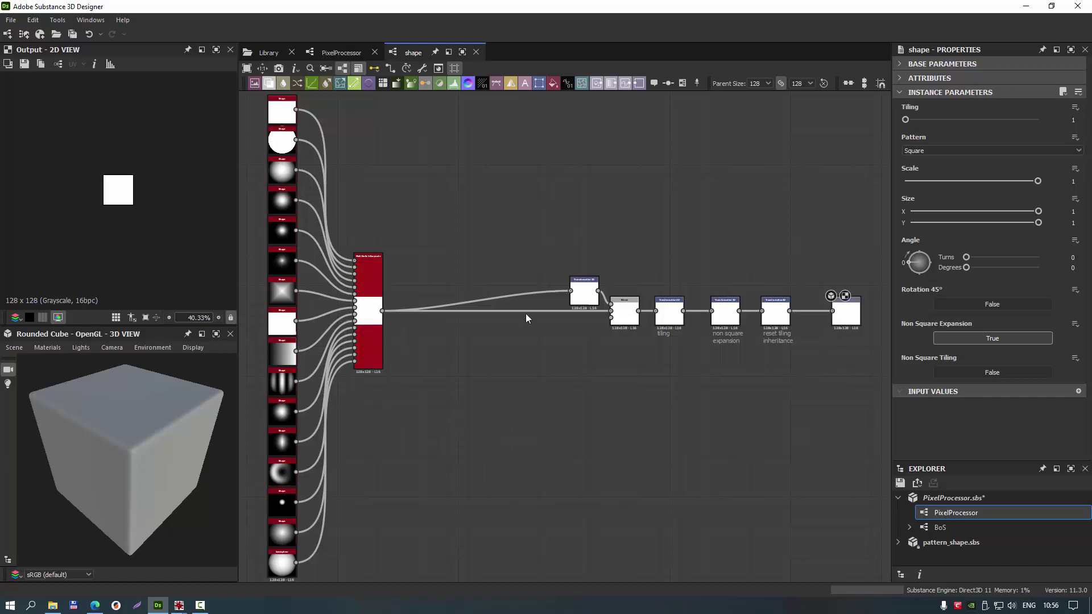
Pan through the shape graph to its final output node, then go back to PixelProcessor
middle_click_drag(474, 171, 545, 173)
middle_click_drag(506, 172, 449, 158)
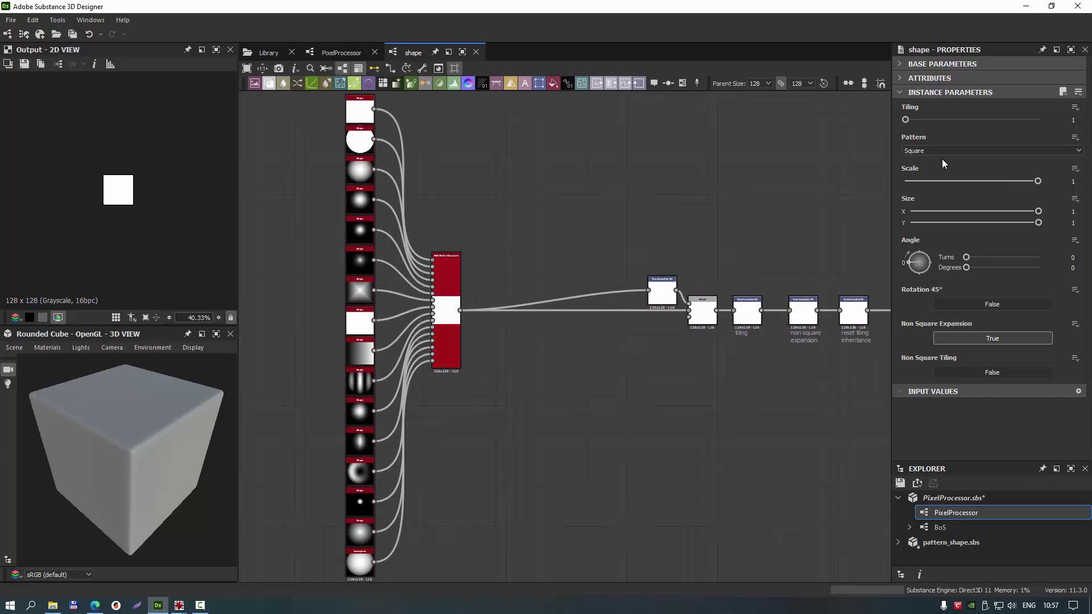
middle_click_drag(768, 189, 694, 192)
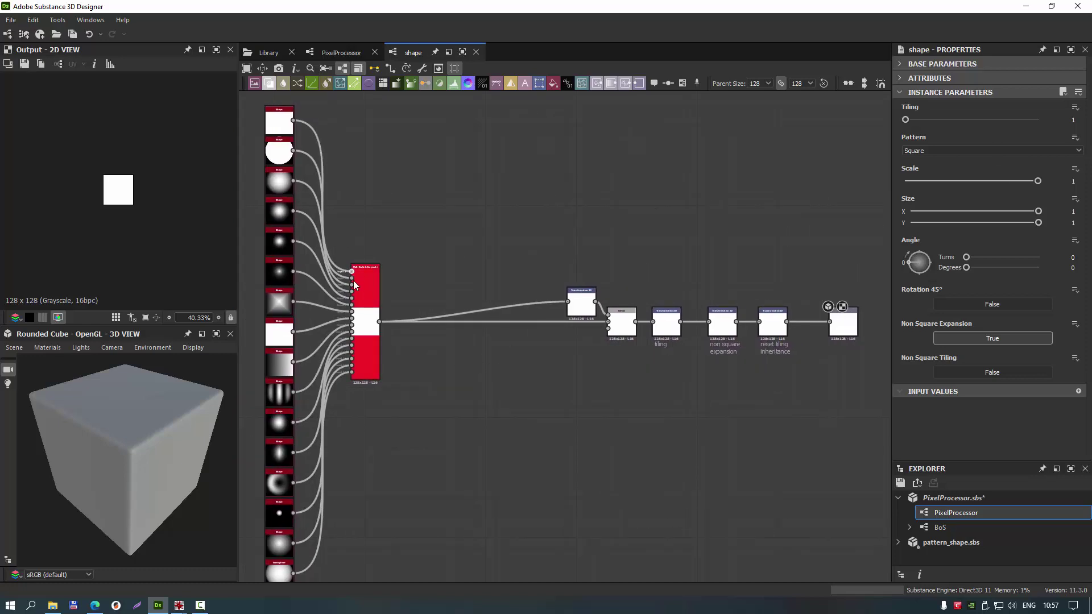
left_click(833, 327)
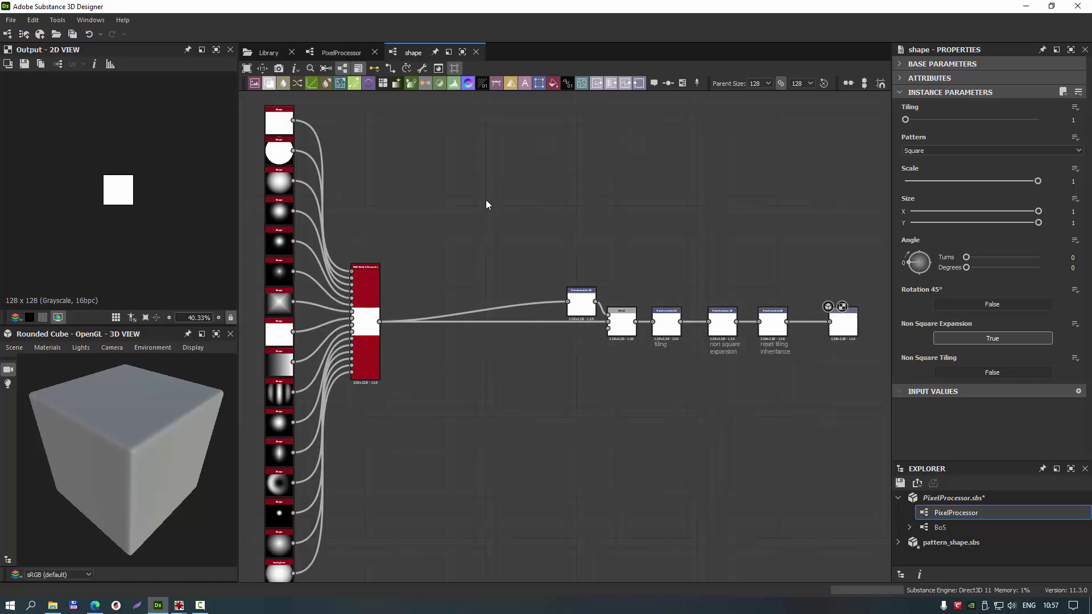
left_click(344, 52)
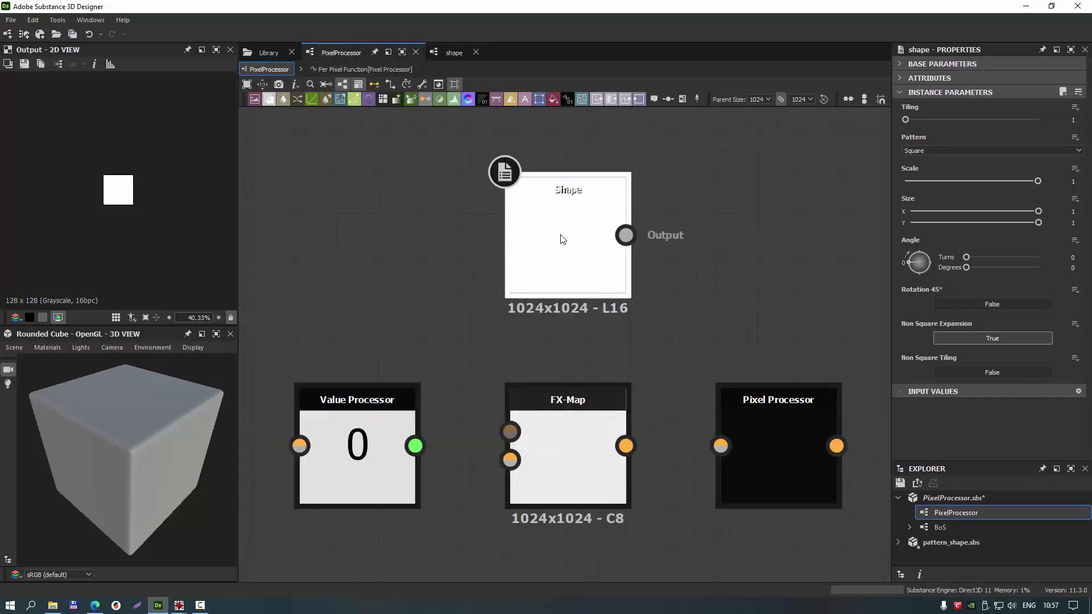
In the shape graph, zoom in on the Shape nodes and open the third one's reference
left_click(548, 211)
left_click(460, 53)
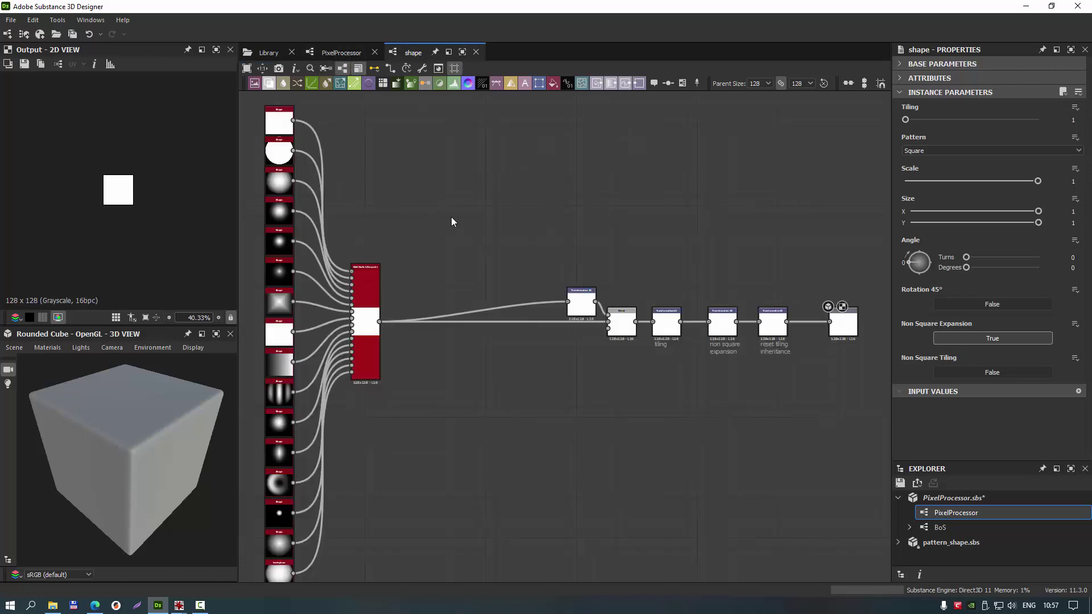
middle_click_drag(452, 221, 653, 263)
scroll(629, 285, "up", 1)
scroll(470, 206, "up", 1)
scroll(471, 207, "up", 3)
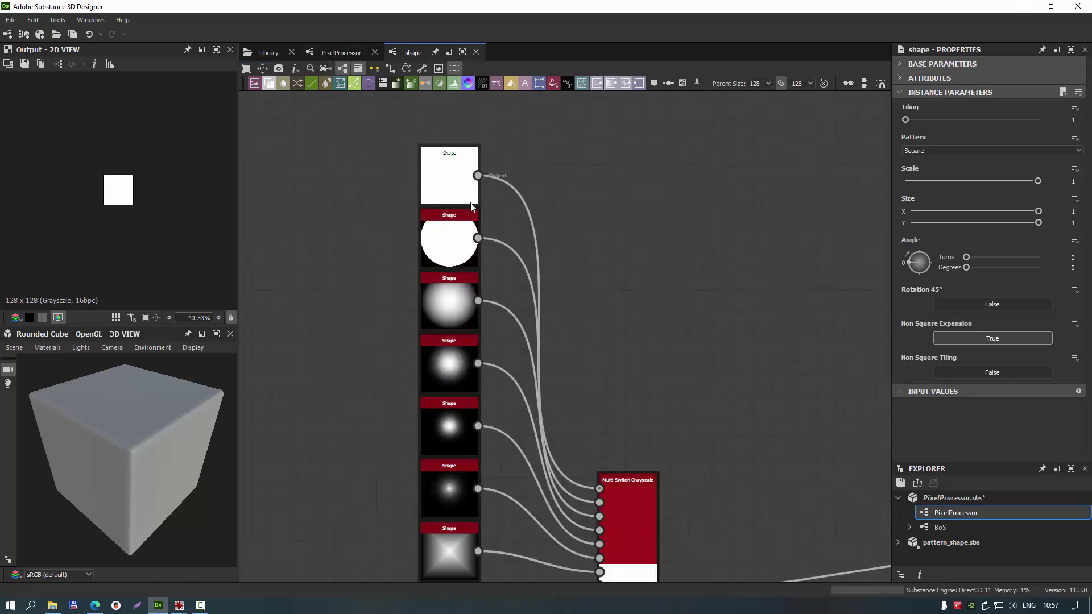
scroll(548, 212, "up", 2)
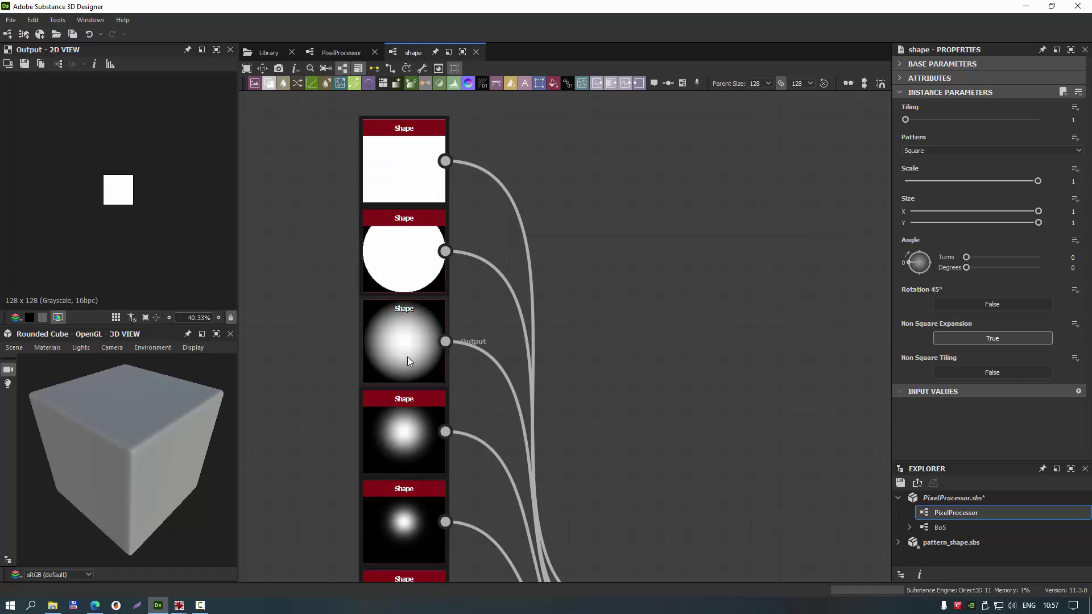
right_click(394, 323)
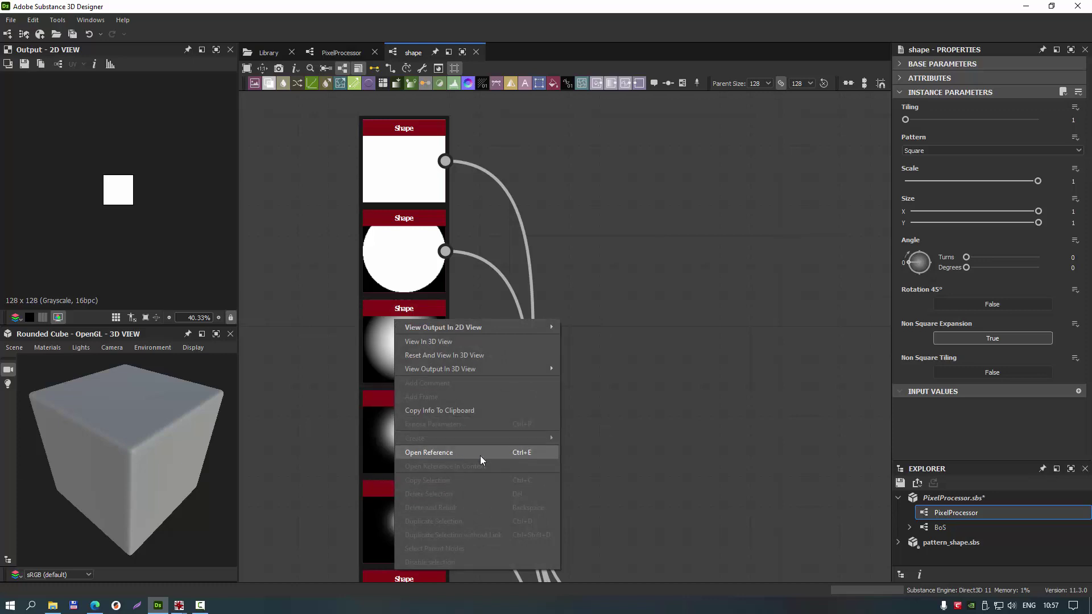
left_click(479, 452)
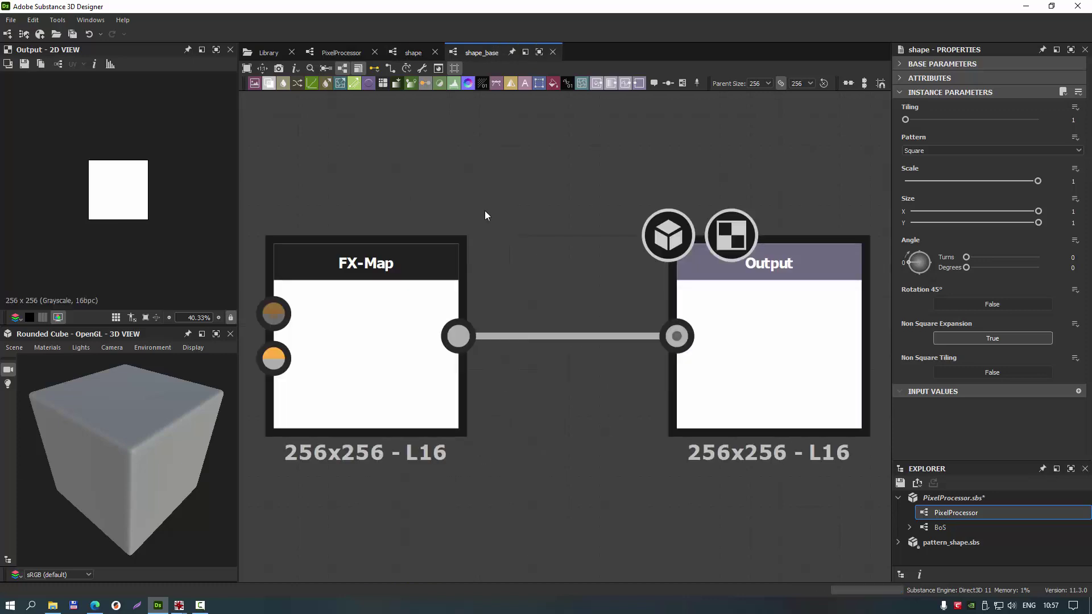
Open the FX-Map's internal editor and select its Quadrant node
right_click(391, 267)
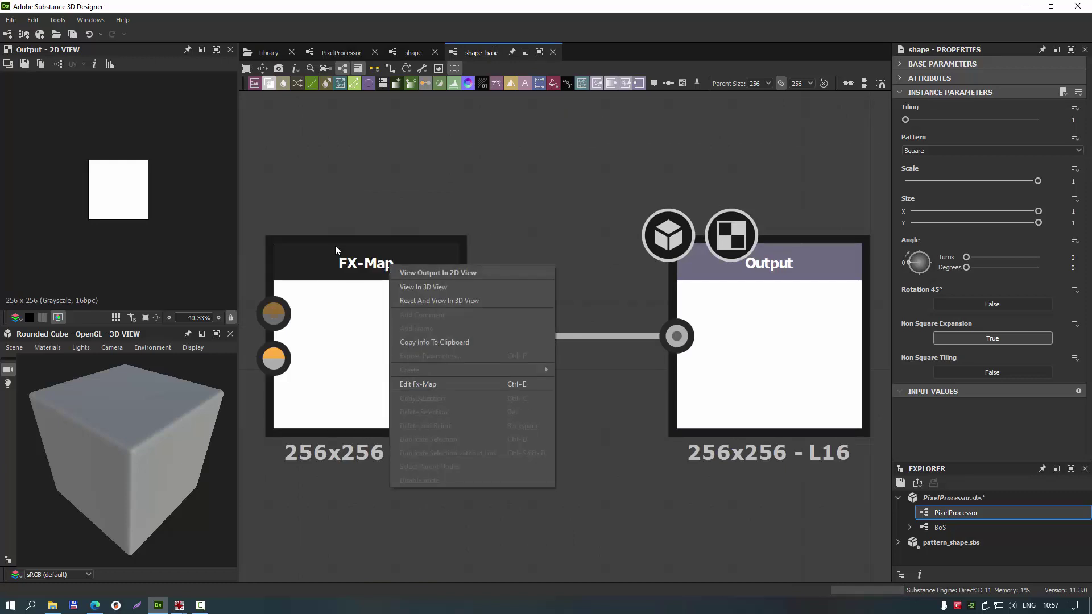
left_click(509, 173)
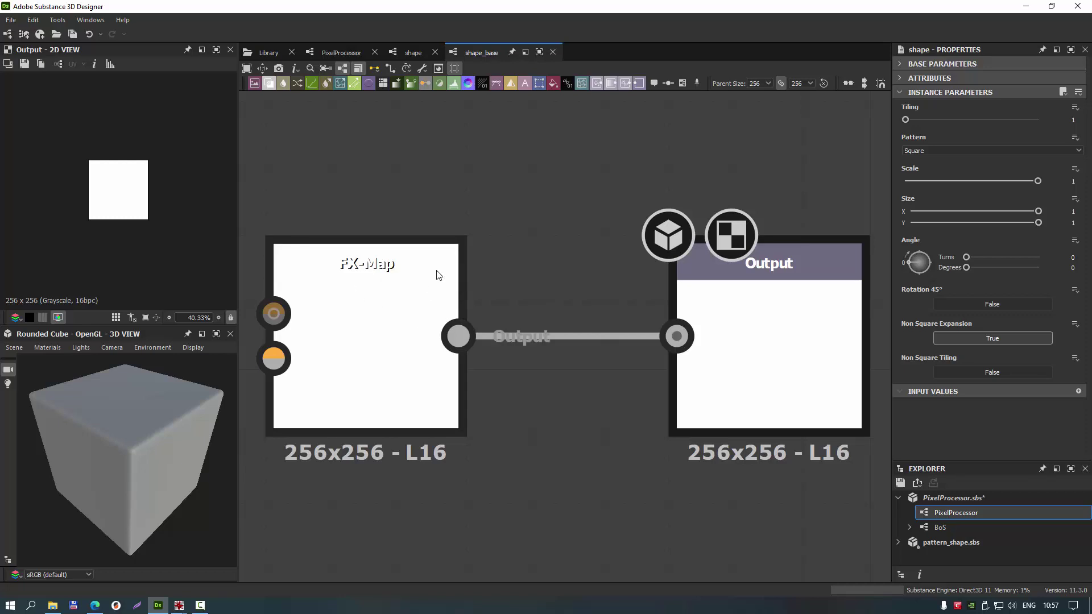
right_click(366, 268)
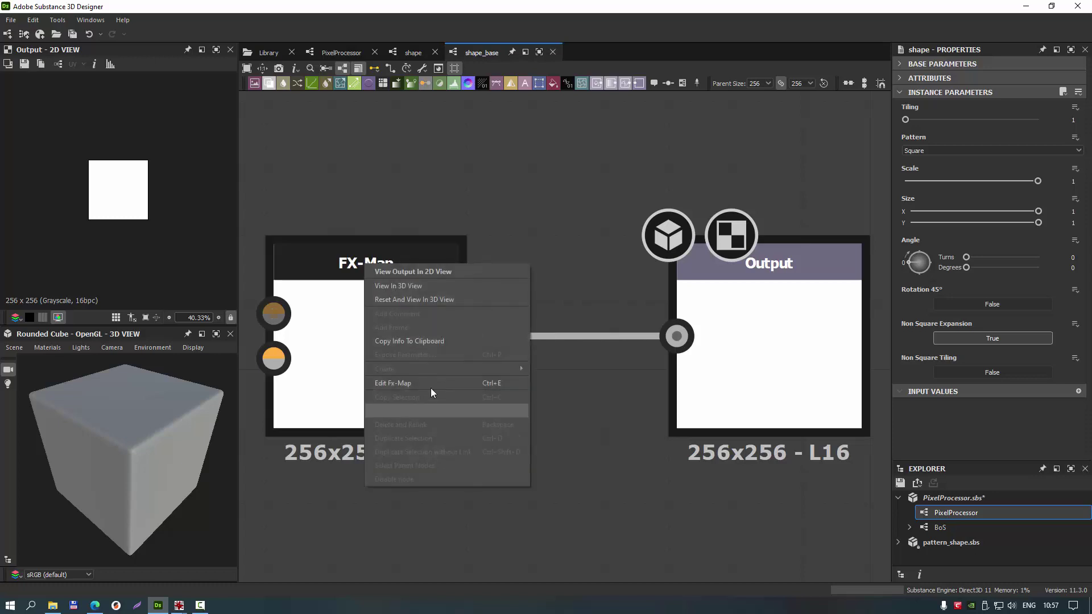
left_click(493, 384)
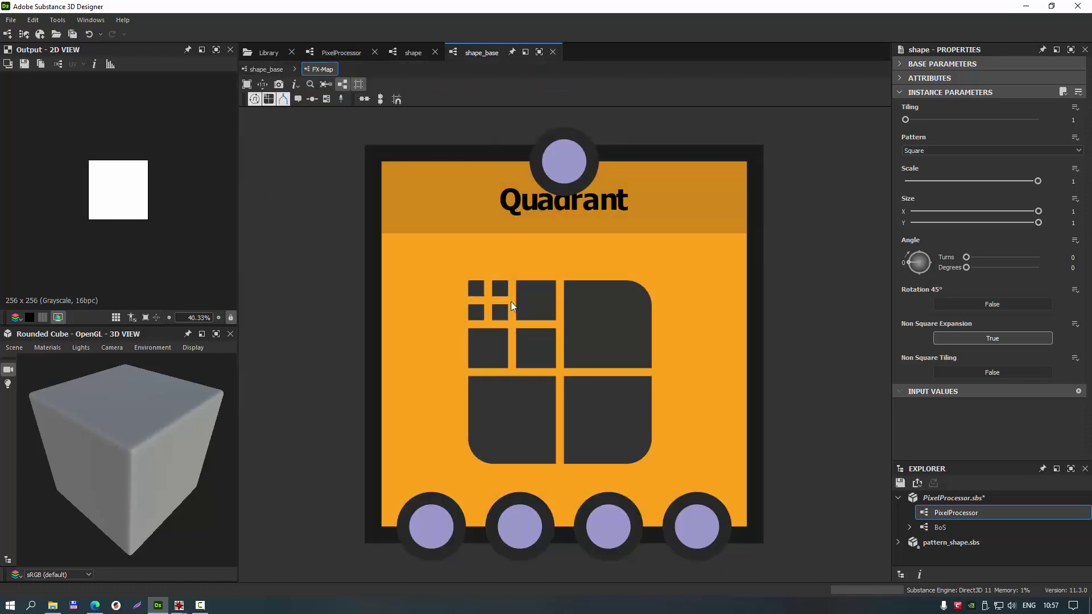
scroll(508, 331, "down", 5)
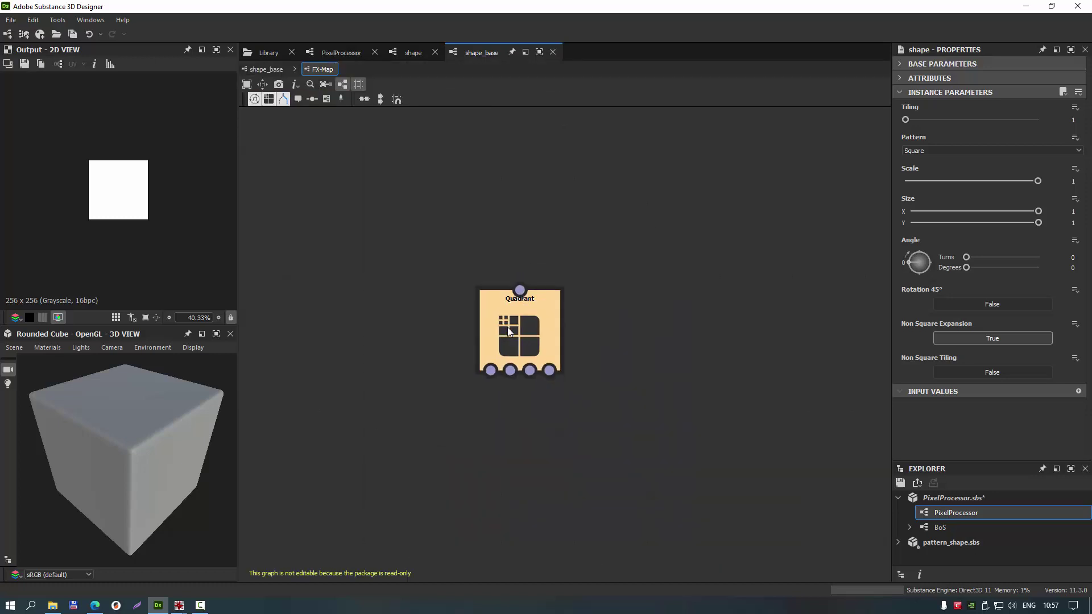
left_click(524, 322)
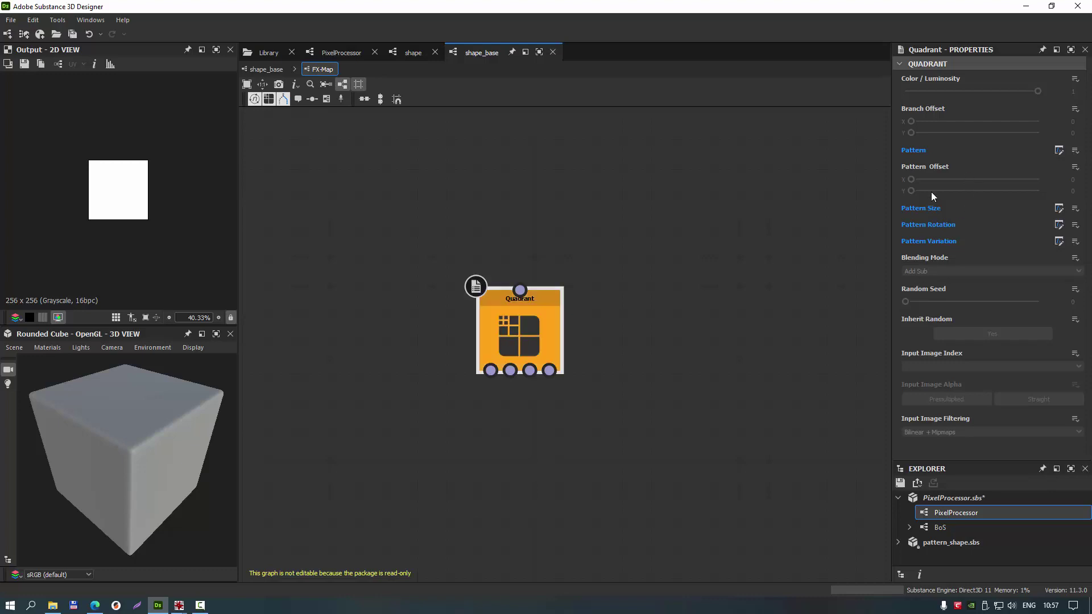
Go back to shape_base, then close the shape_base and shape tabs
left_click(261, 69)
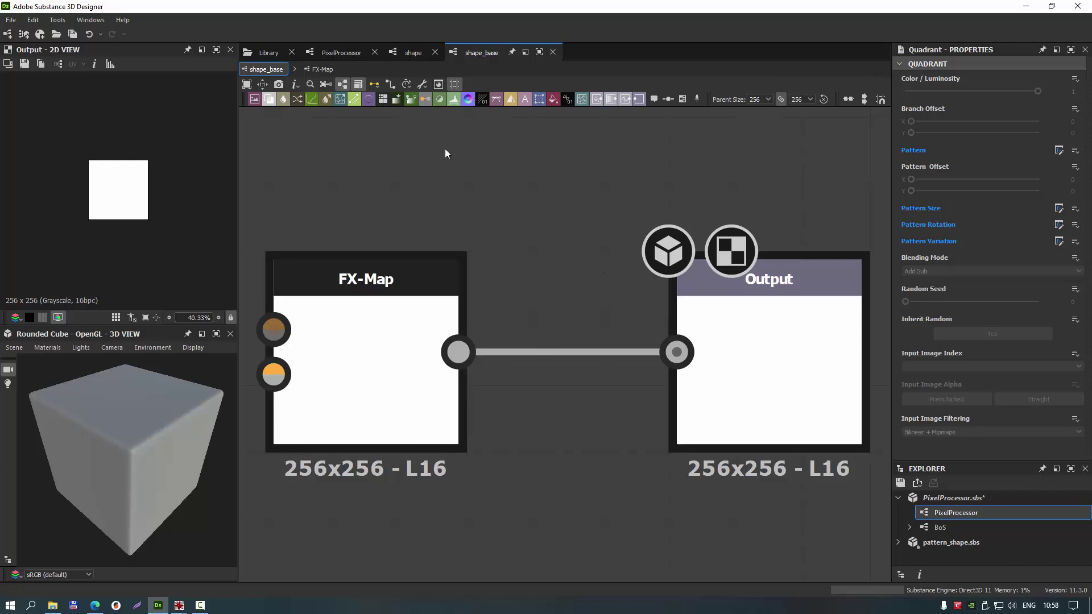
left_click(553, 53)
left_click(476, 52)
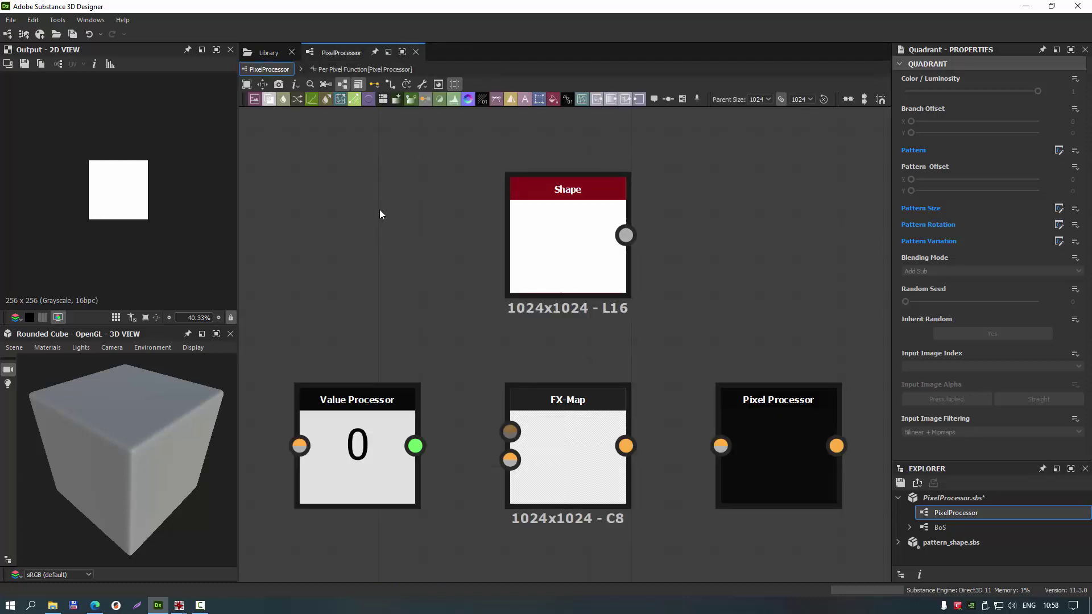
Add a Cells 1 noise node to the PixelProcessor graph from a 'noise' search
middle_click_drag(380, 210, 469, 217)
key("space")
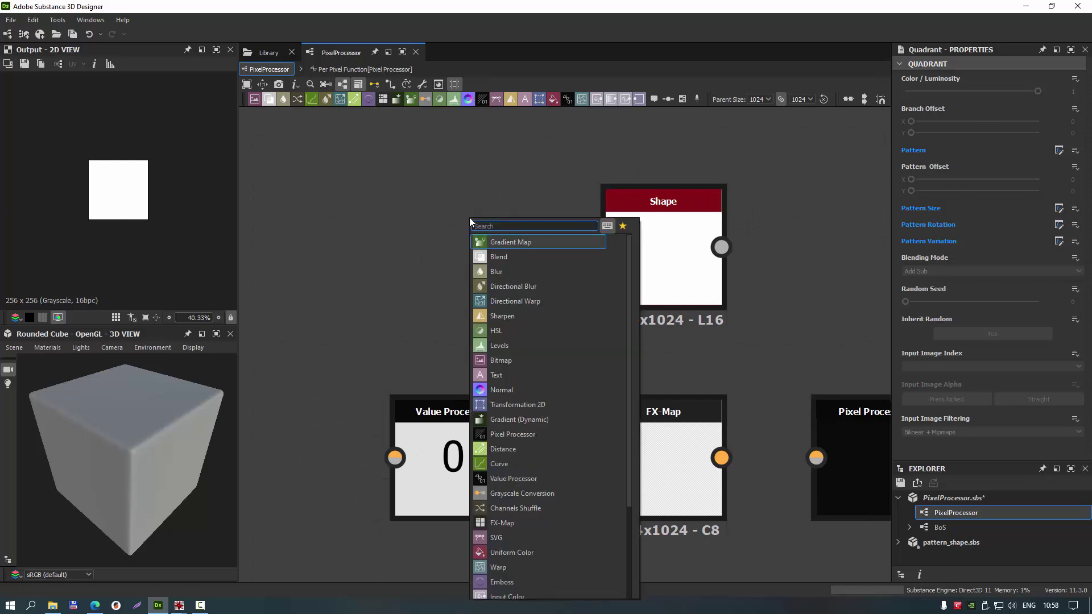
type("noise")
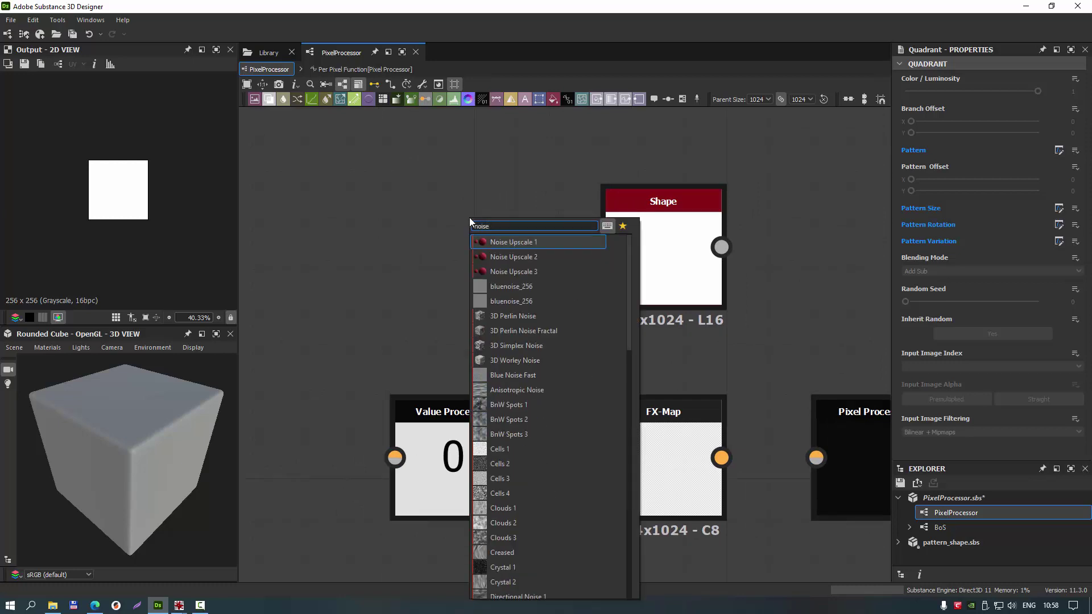
left_click(508, 449)
middle_click_drag(446, 218, 493, 239)
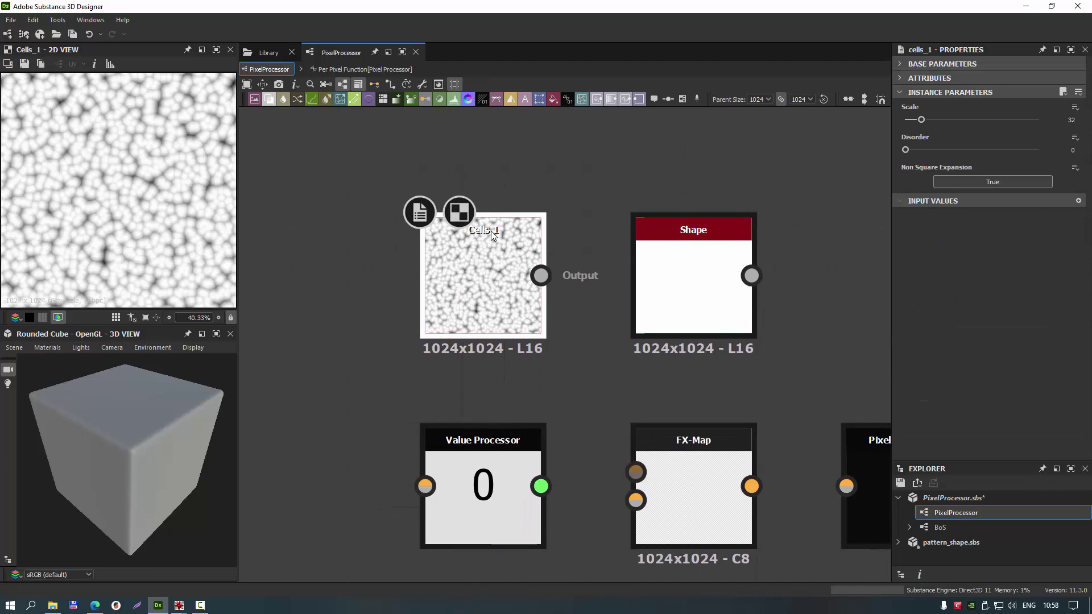
Open the Cells 1 referenced graph, loading noise_cells_1.sbs, then close the cells_1 tab
right_click(459, 254)
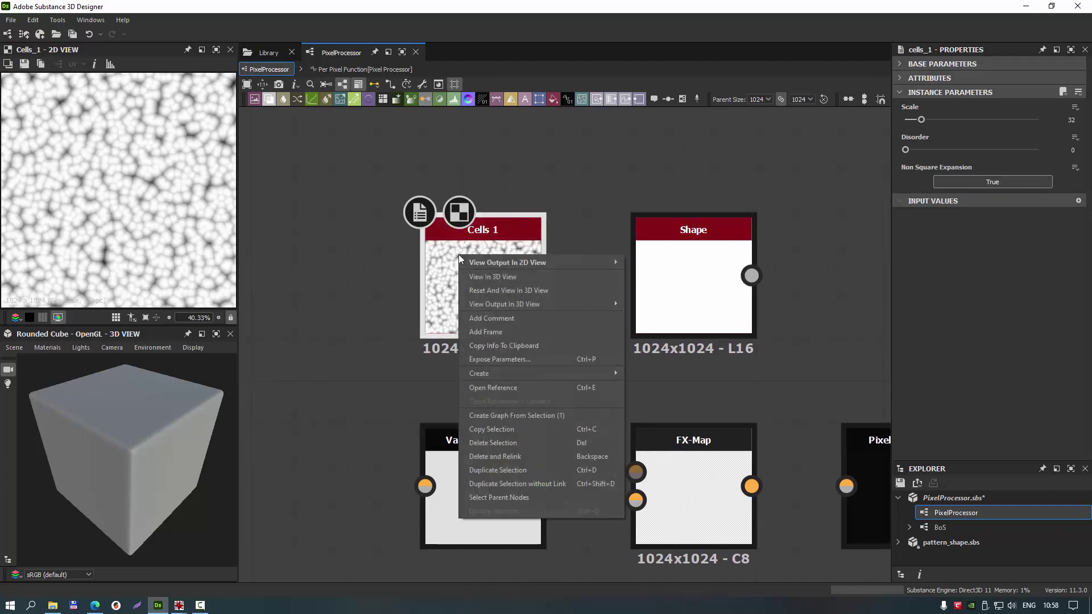
left_click(526, 389)
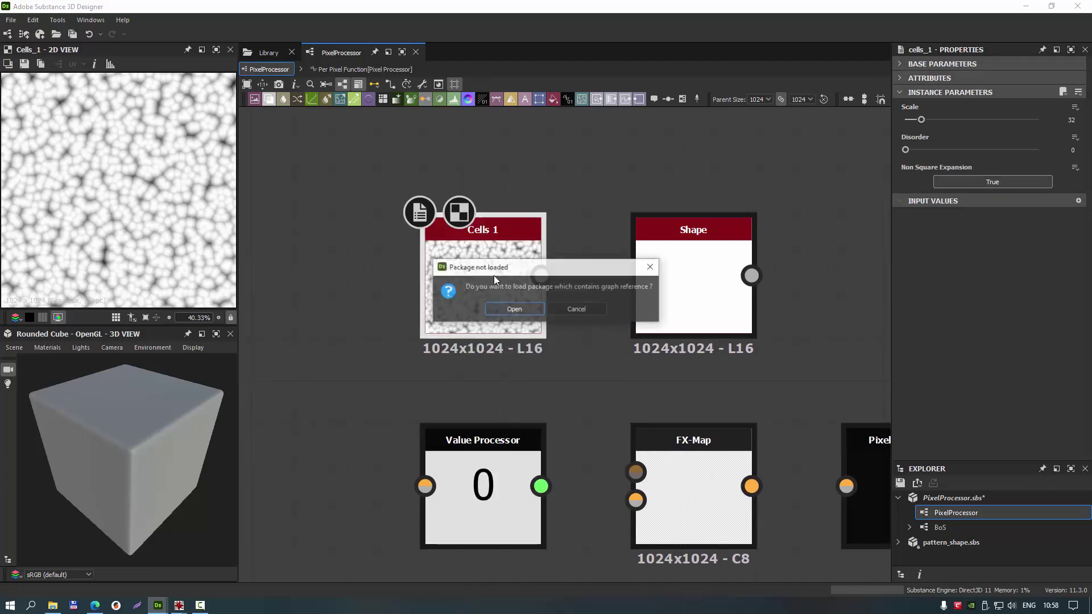
left_click(500, 306)
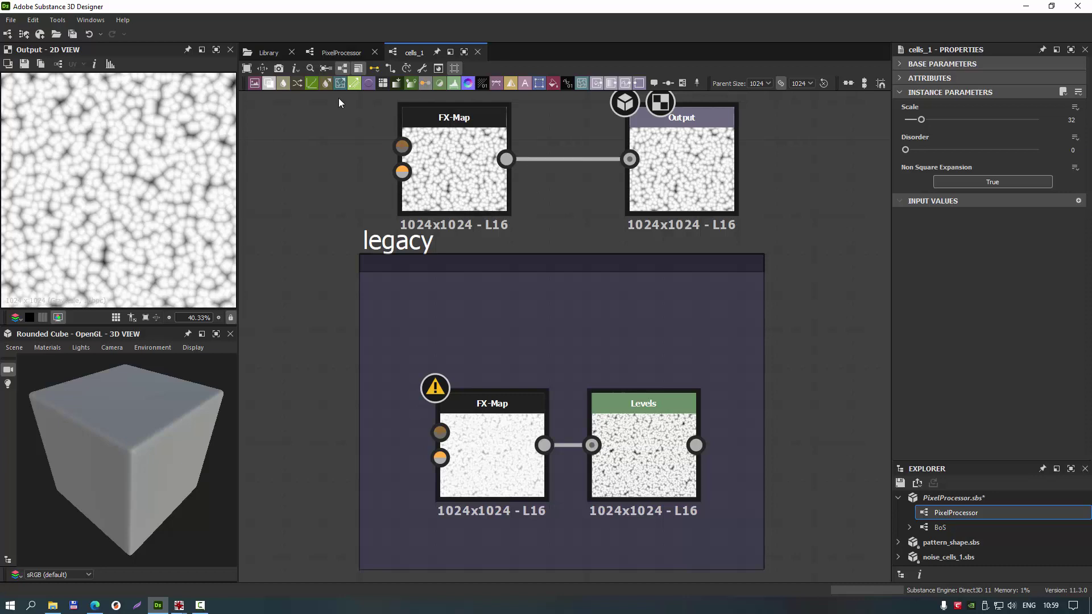
left_click(478, 52)
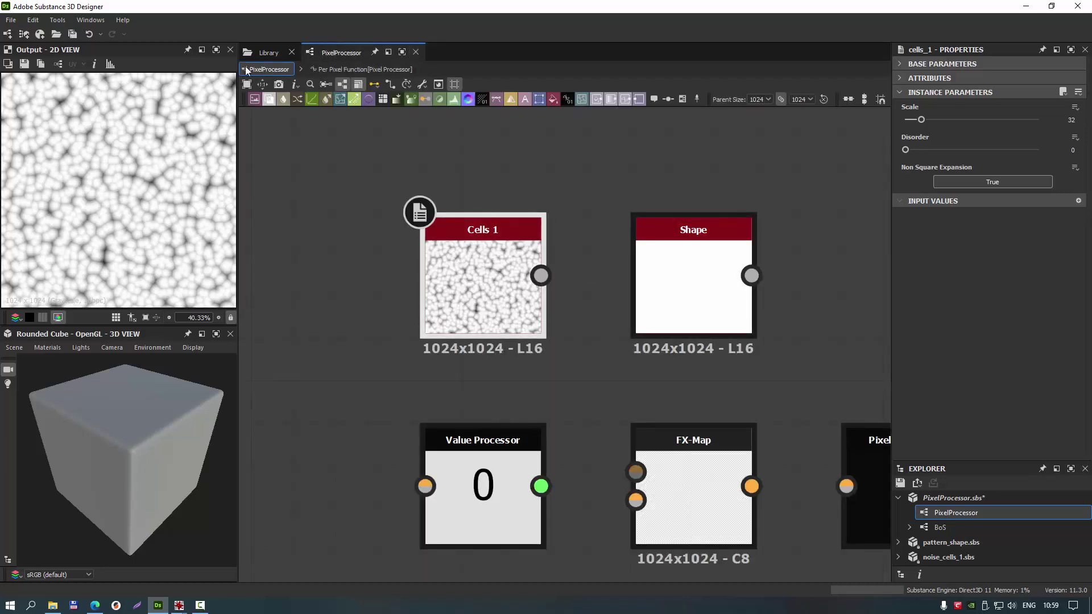
Delete the Cells 1 and Shape nodes from the graph and show the Library panel
left_click_drag(378, 143, 797, 332)
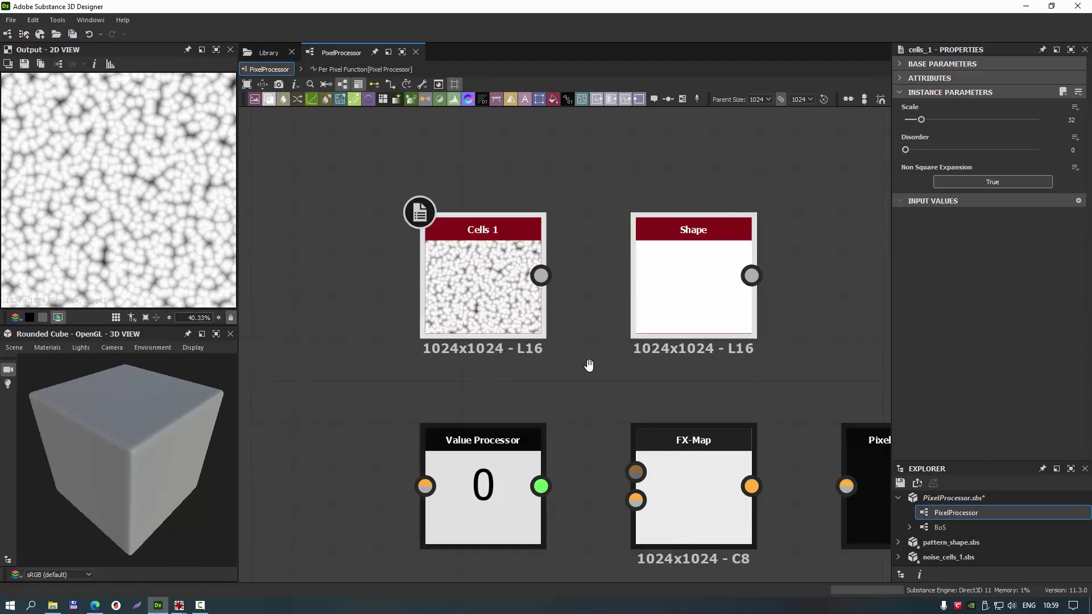
middle_click_drag(691, 443, 510, 390)
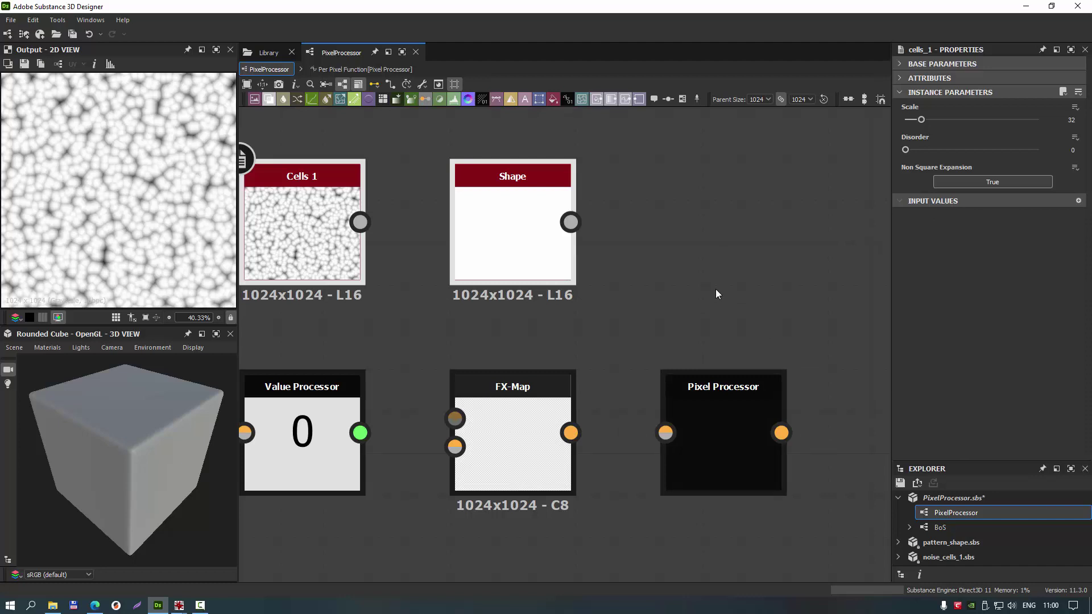
middle_click_drag(701, 227, 676, 266)
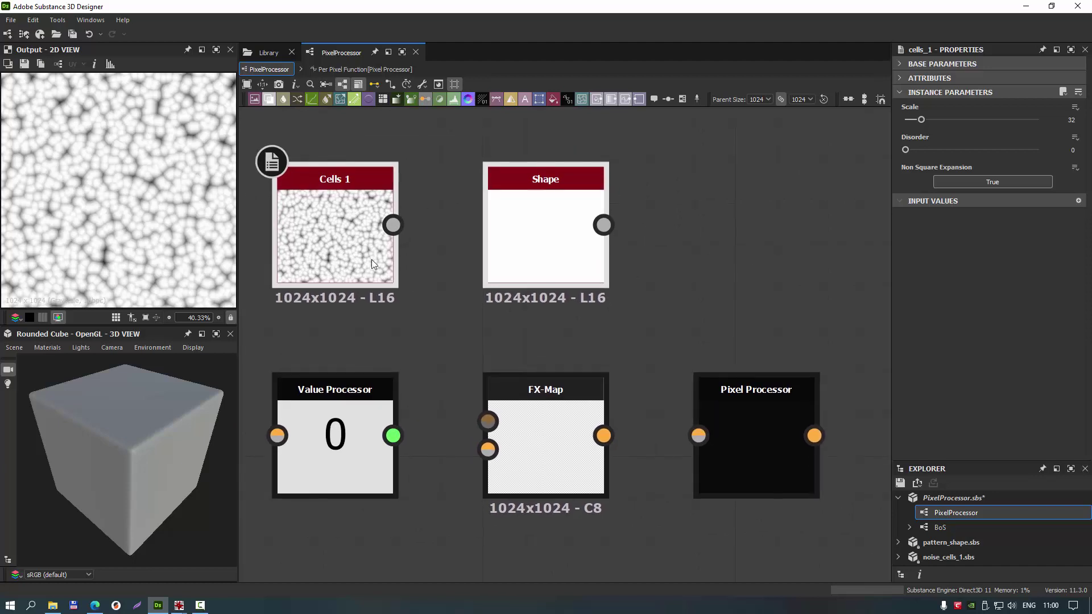
left_click(331, 243)
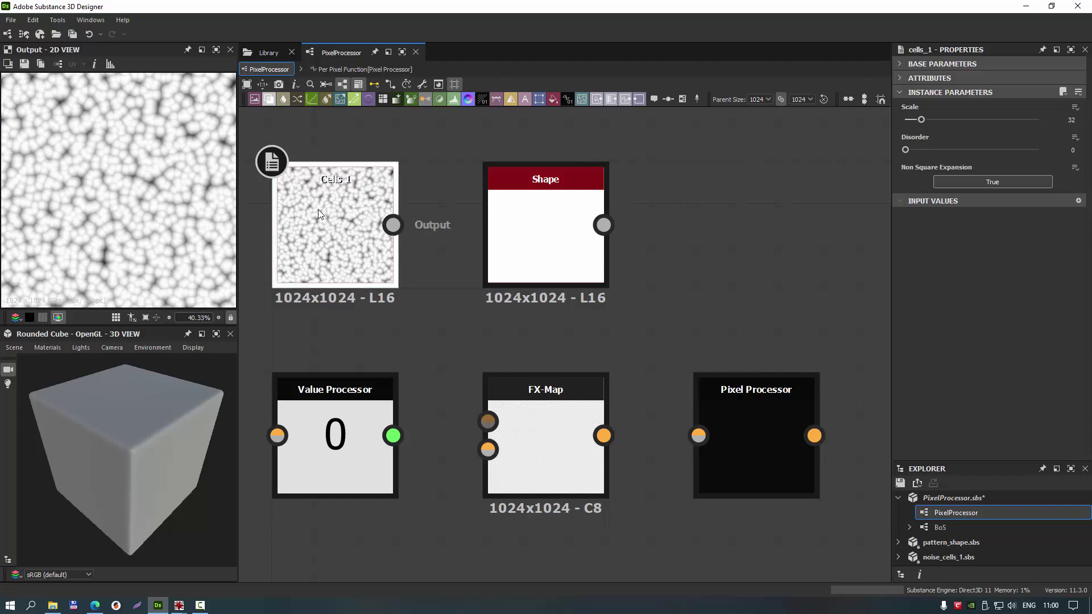
middle_click_drag(318, 213, 360, 162)
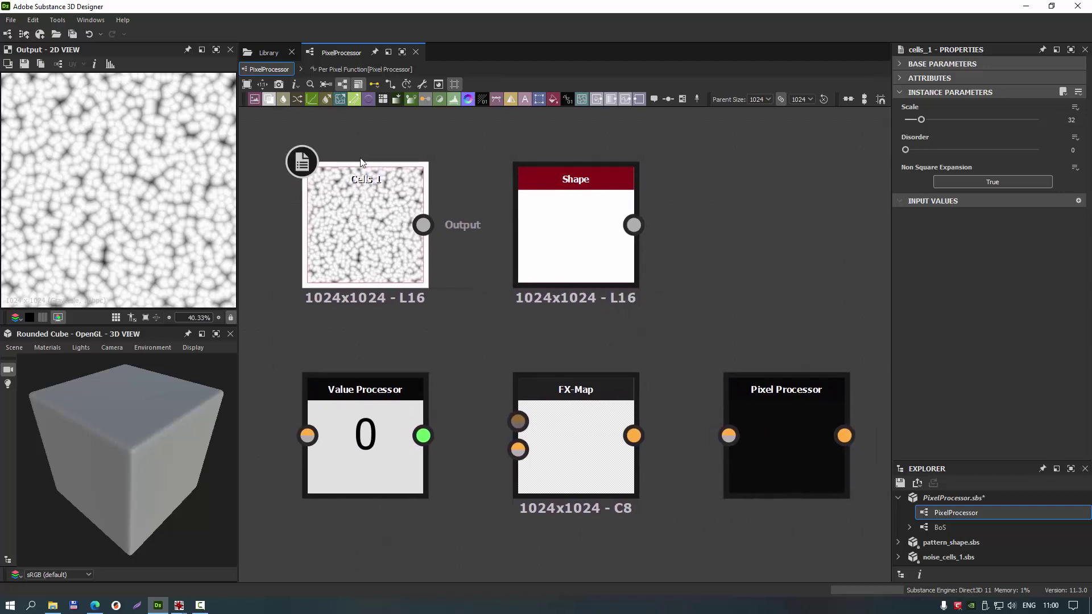
left_click_drag(361, 162, 692, 248)
key("Delete")
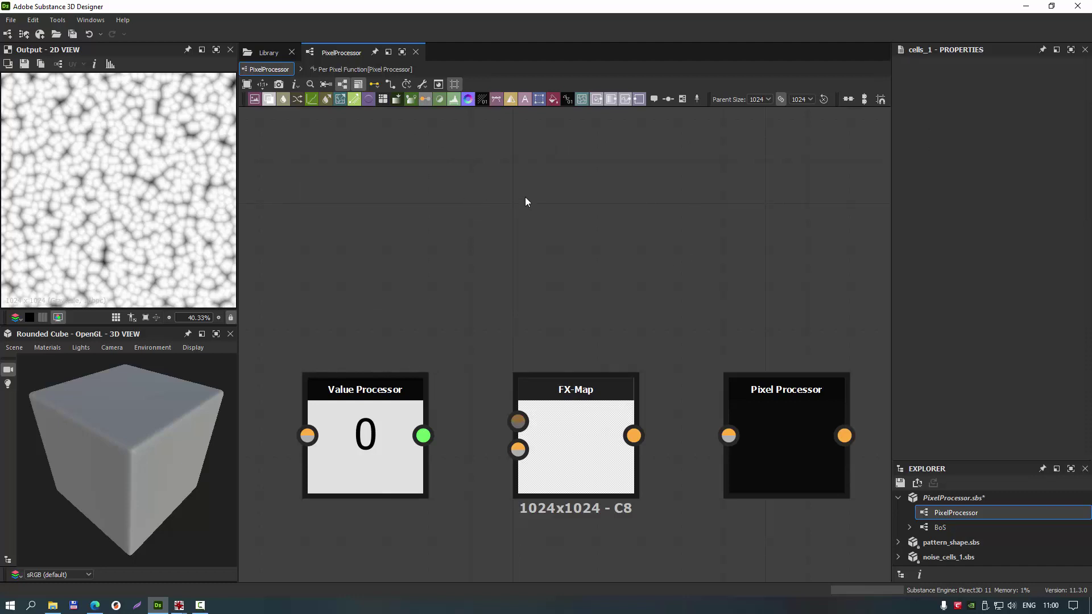
left_click(263, 52)
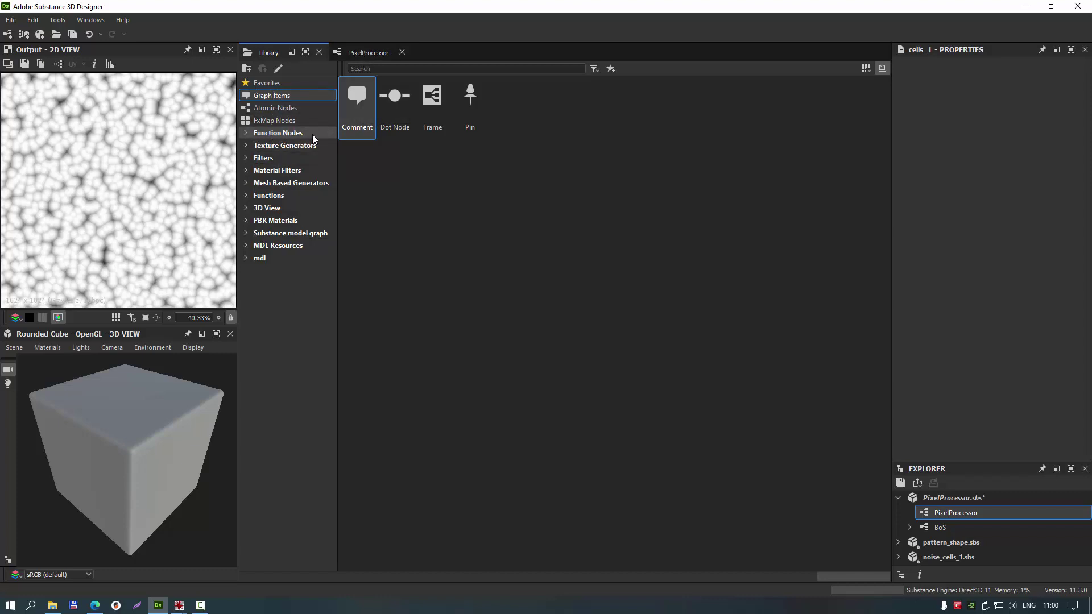
Browse Texture Generators and switch library thumbnails to large size
left_click(271, 146)
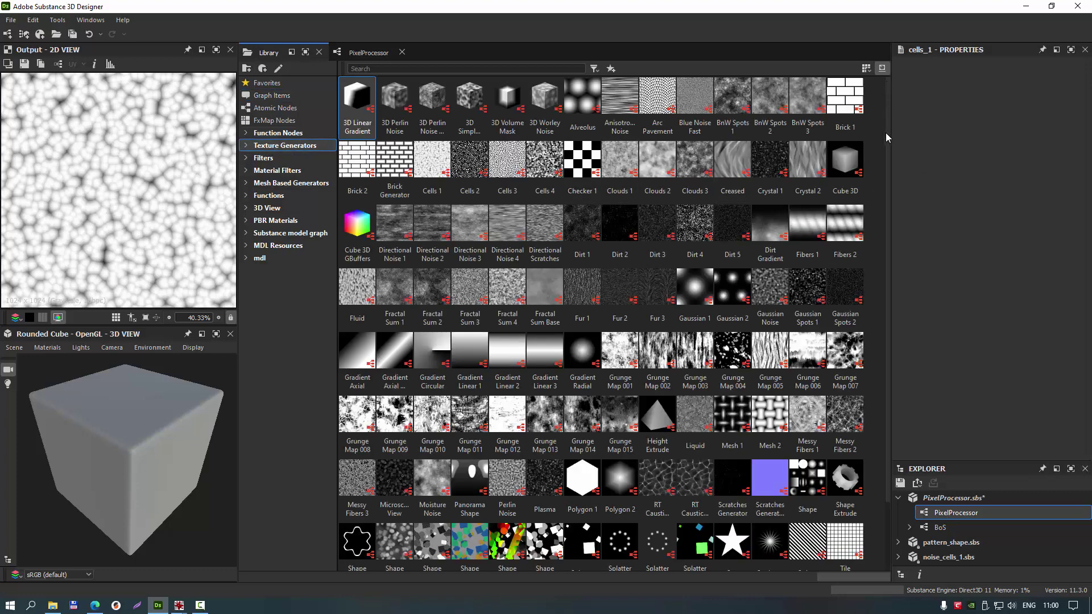
mouse_move(890, 124)
left_mouse_down()
mouse_move(903, 262)
mouse_move(890, 97)
left_mouse_up()
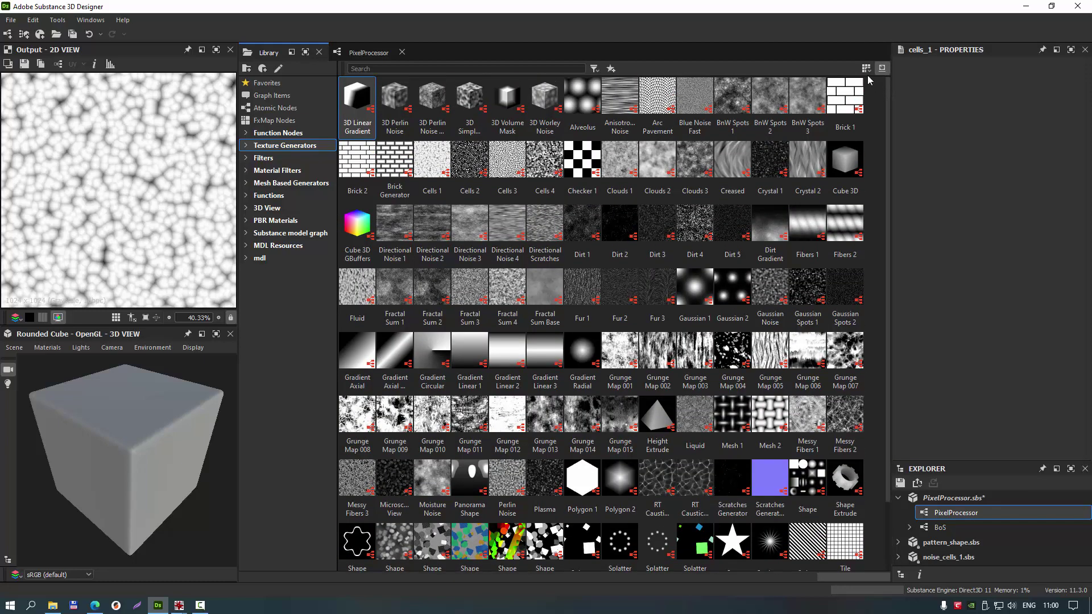
left_click(866, 68)
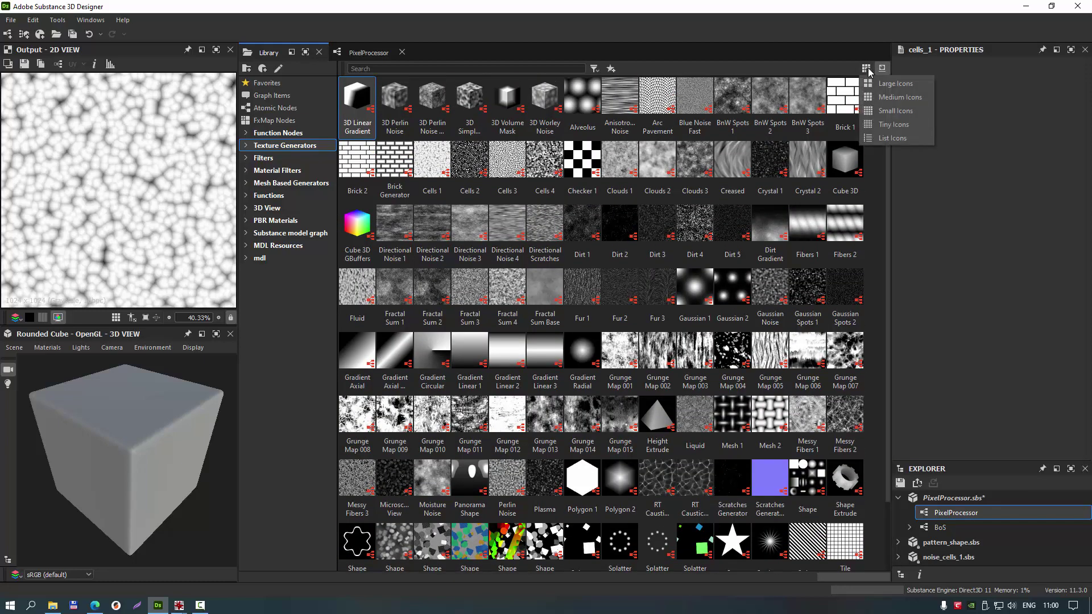
left_click(896, 101)
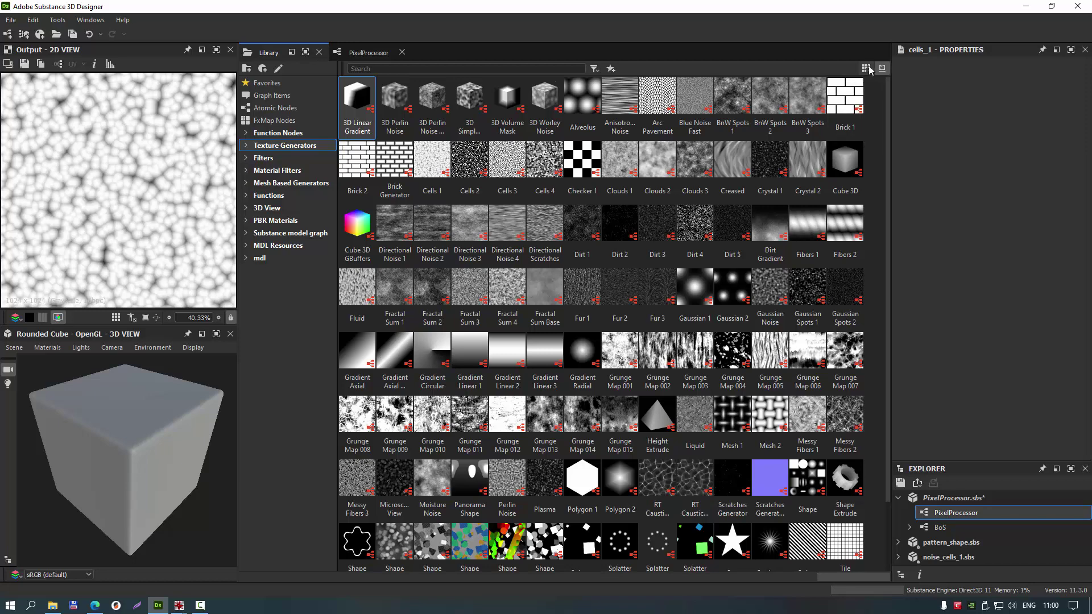
left_click(866, 67)
left_click(885, 83)
Scroll the generator thumbnails, then list the Filters category nodes
left_click_drag(888, 159, 868, 417)
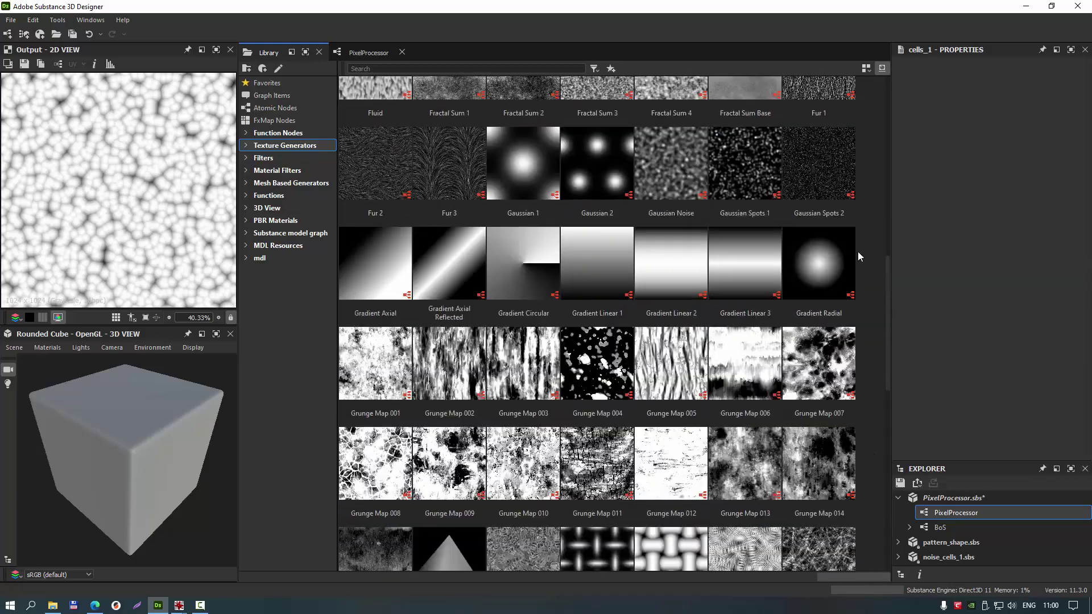
left_click_drag(869, 418, 873, 128)
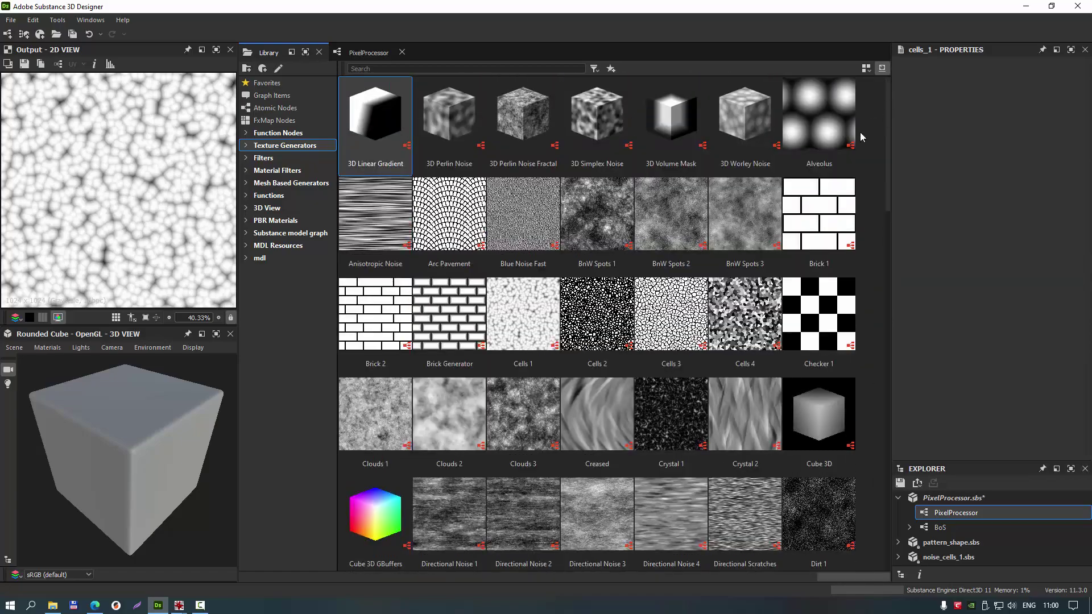
left_click(259, 159)
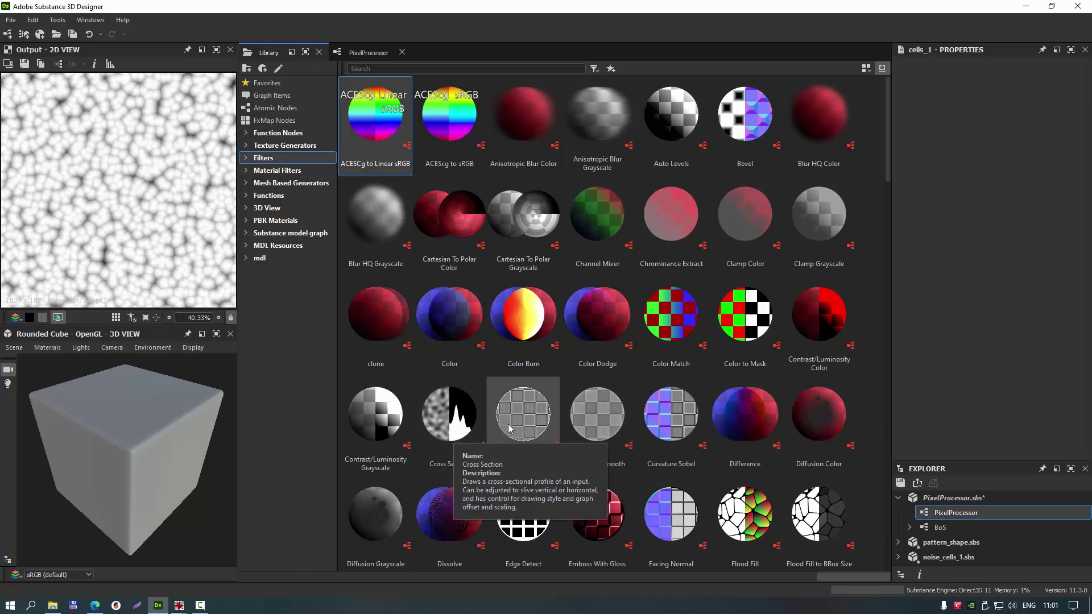
Scroll through the Filters list, then browse the Material Filters nodes
scroll(773, 371, "down", 10)
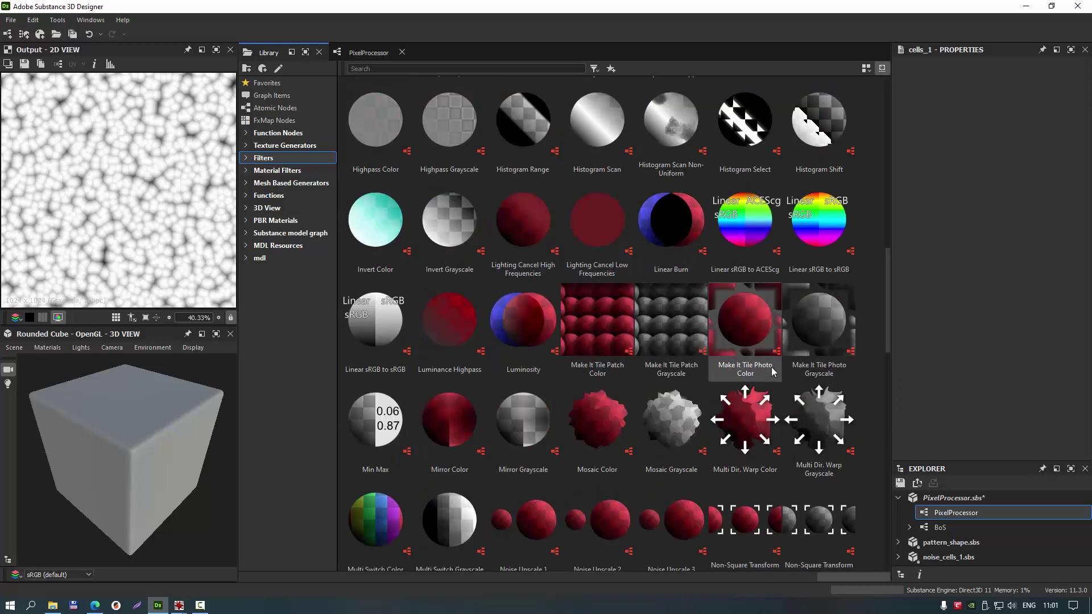
scroll(773, 371, "down", 3)
scroll(777, 371, "down", 3)
scroll(777, 371, "up", 3)
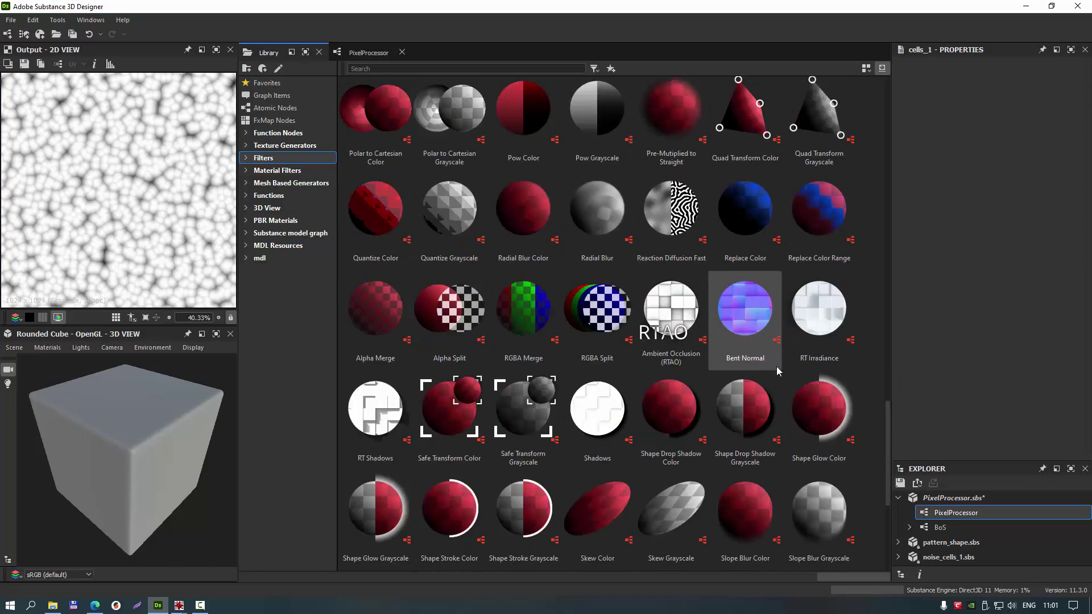
scroll(777, 371, "up", 6)
scroll(776, 371, "up", 6)
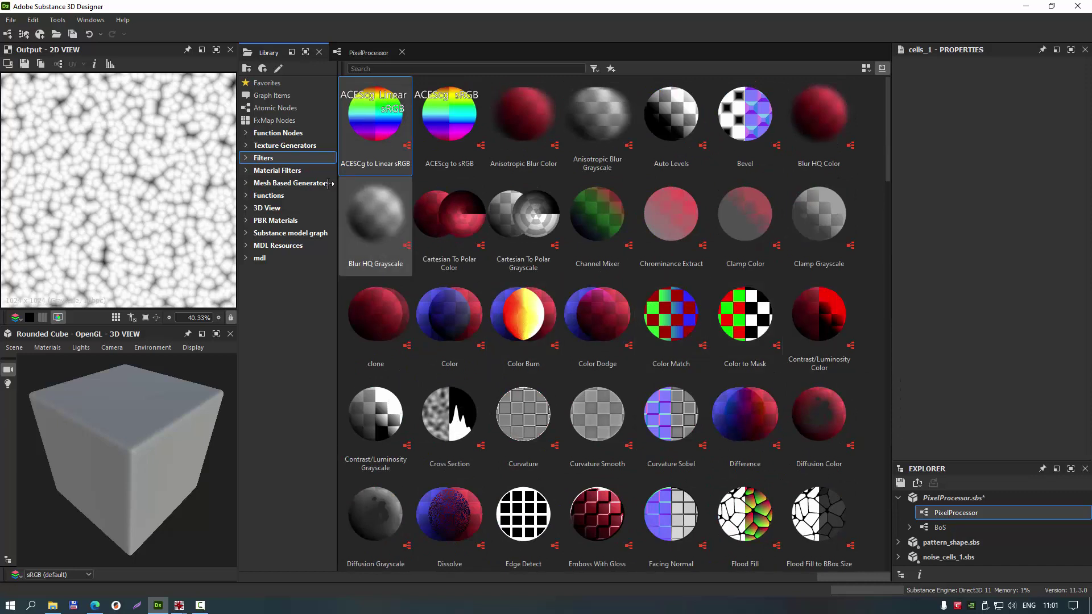
left_click(265, 171)
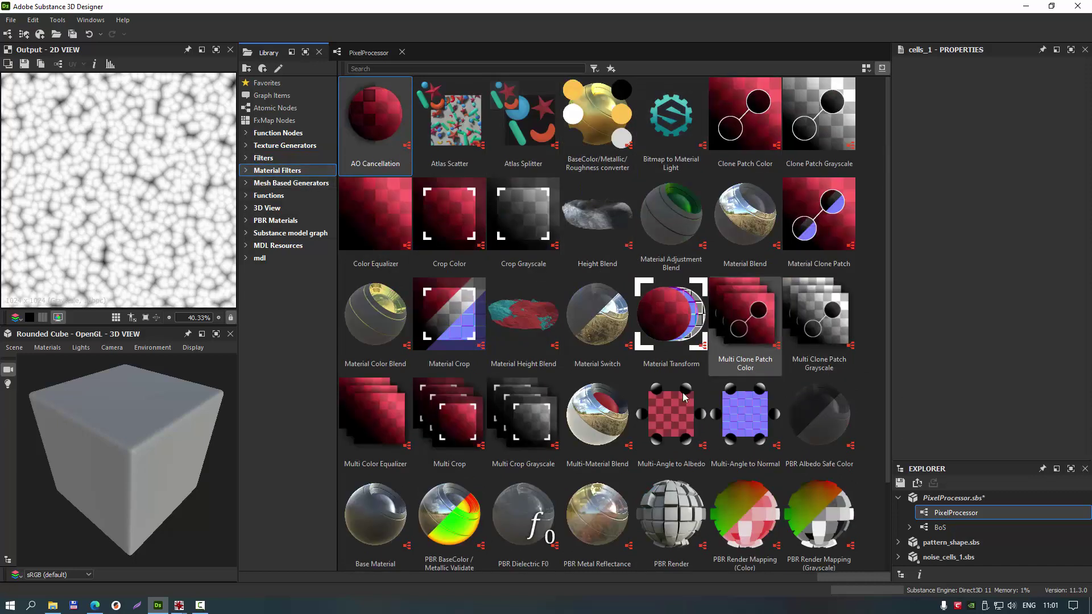
scroll(684, 396, "down", 1)
scroll(592, 391, "up", 1)
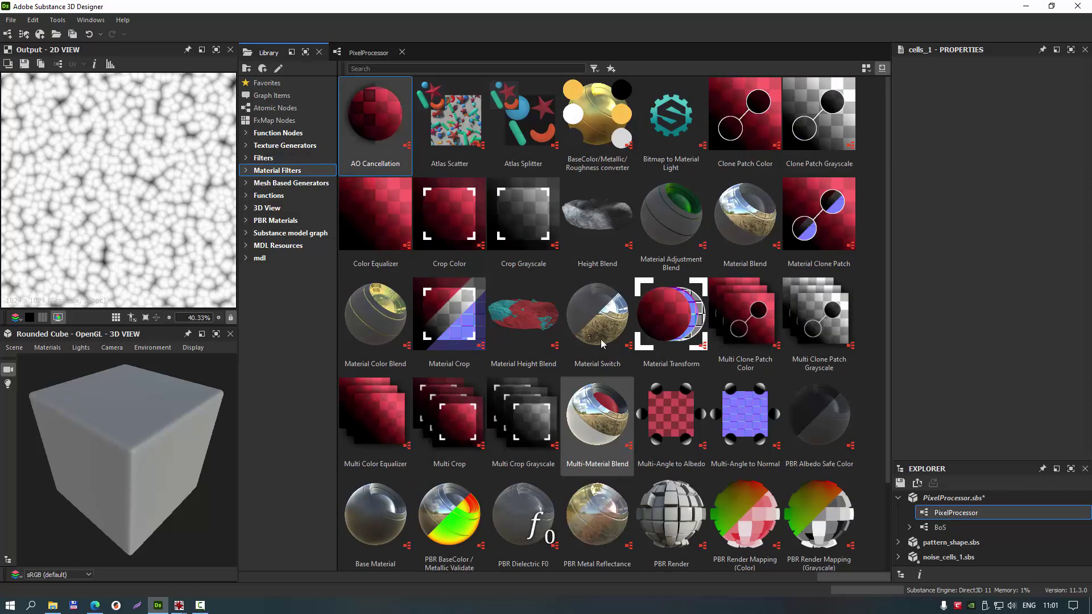
Browse Mesh Based Generators and 3D View, ending on the PBR Materials presets
left_click(282, 183)
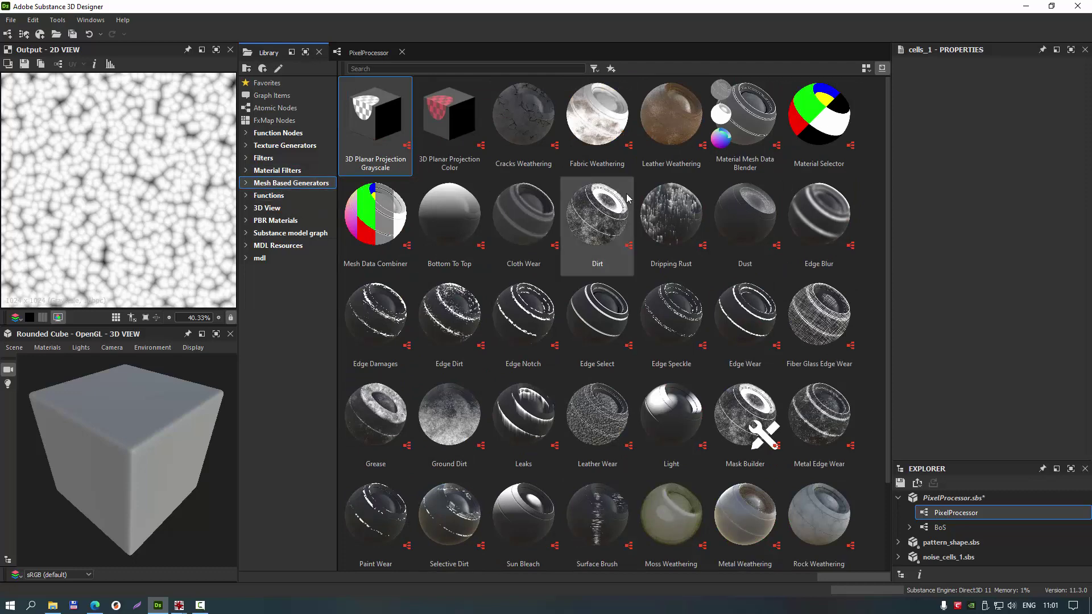
scroll(654, 256, "down", 1)
scroll(628, 238, "up", 1)
left_click(261, 210)
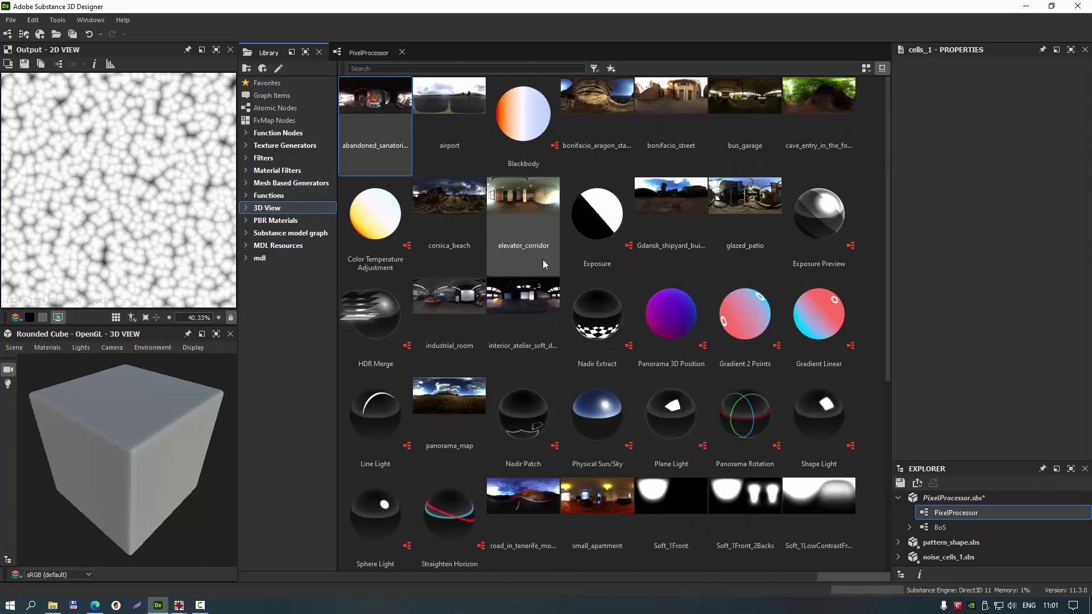
scroll(543, 260, "down", 5)
scroll(621, 357, "up", 5)
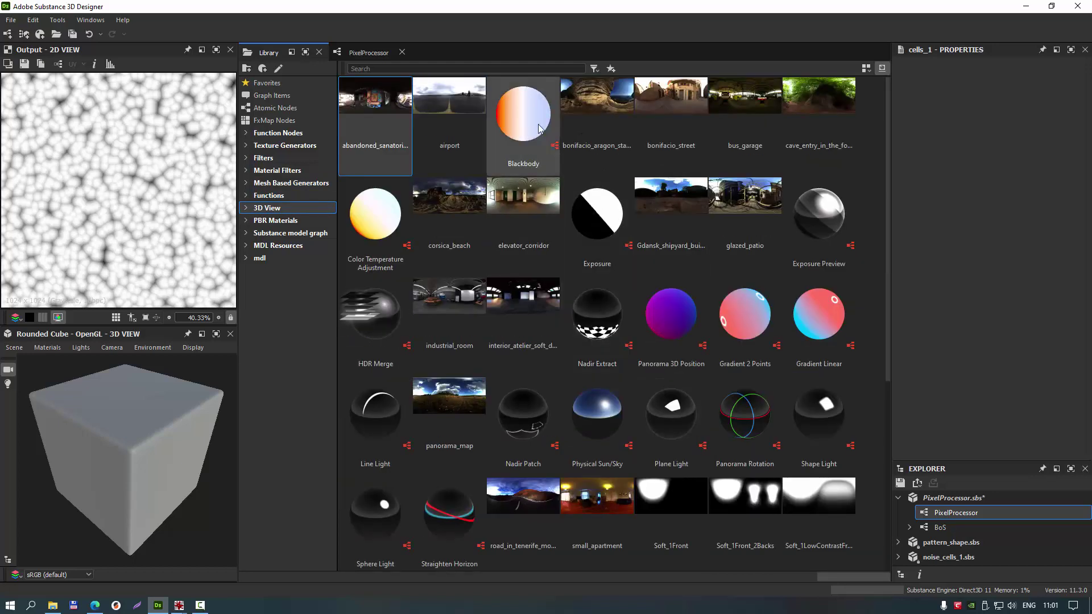
left_click(275, 222)
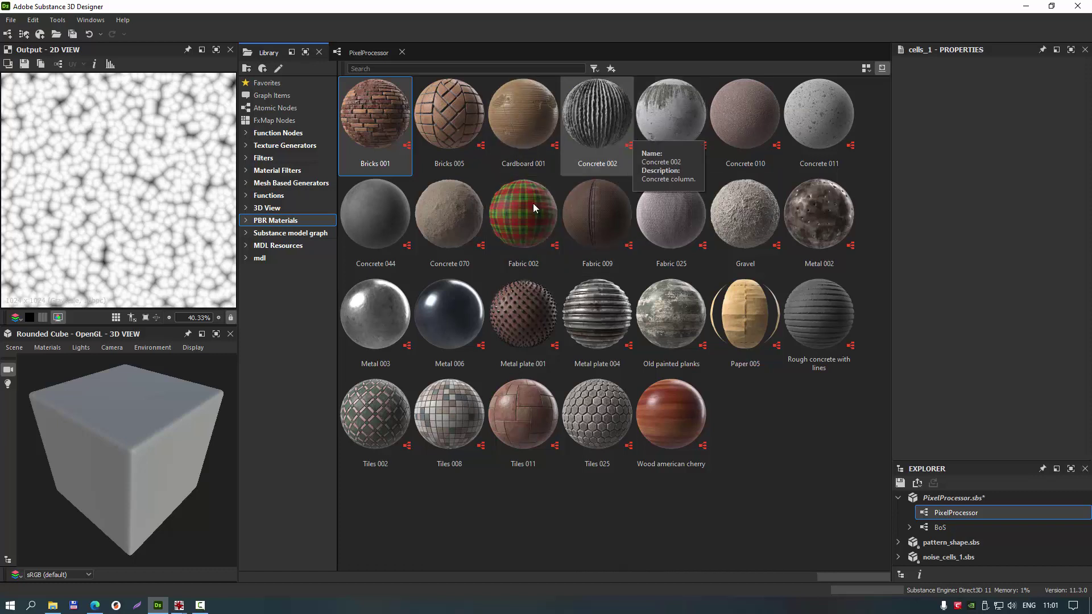
Browse the Substance model graph nodes in the Library
left_click(290, 238)
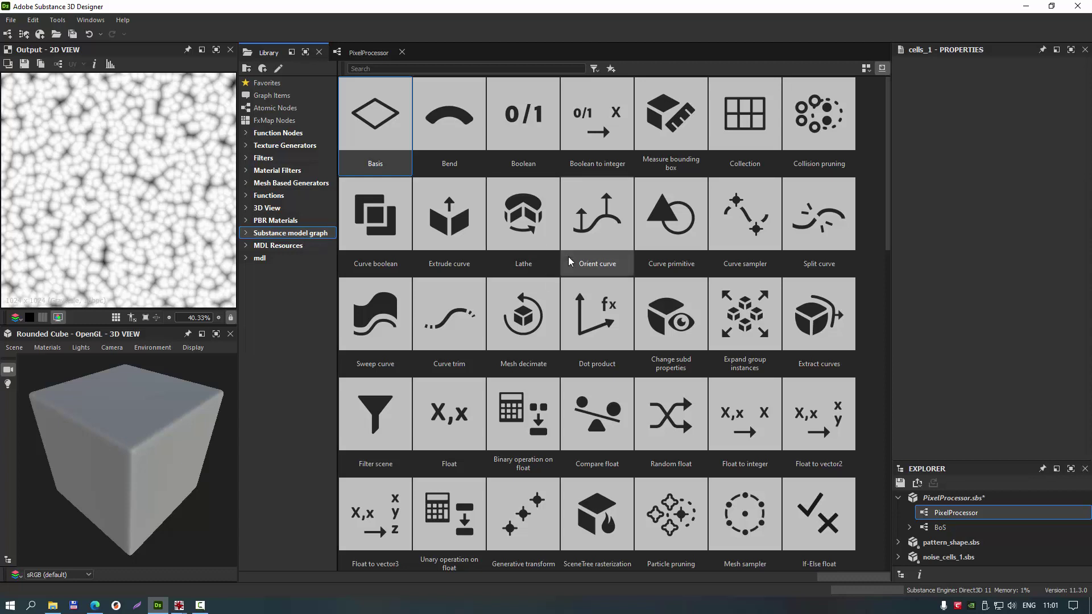
scroll(597, 261, "down", 10)
scroll(549, 338, "up", 10)
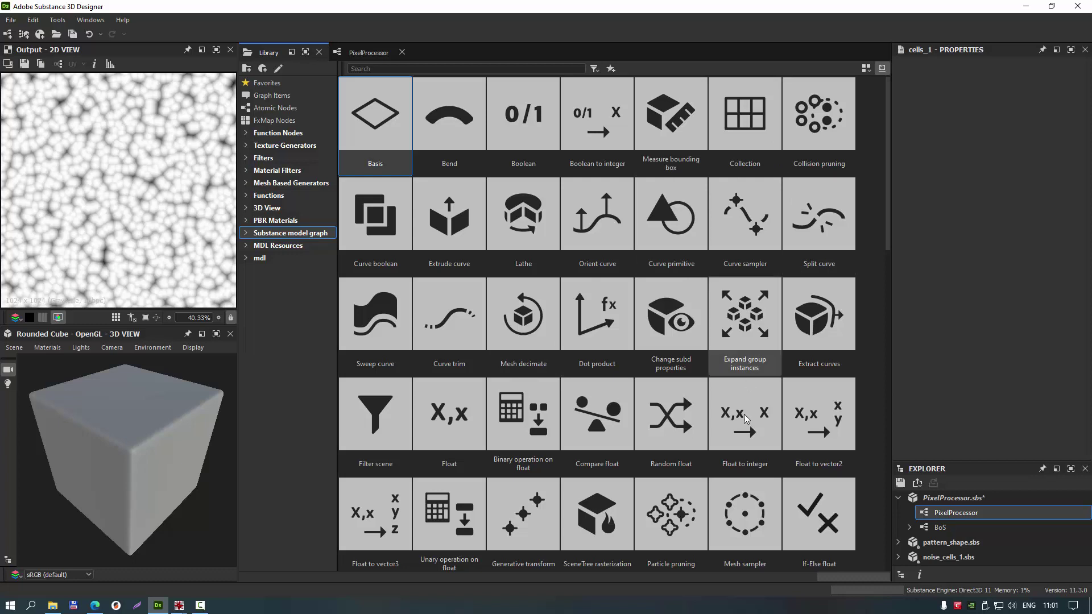
scroll(577, 241, "down", 10)
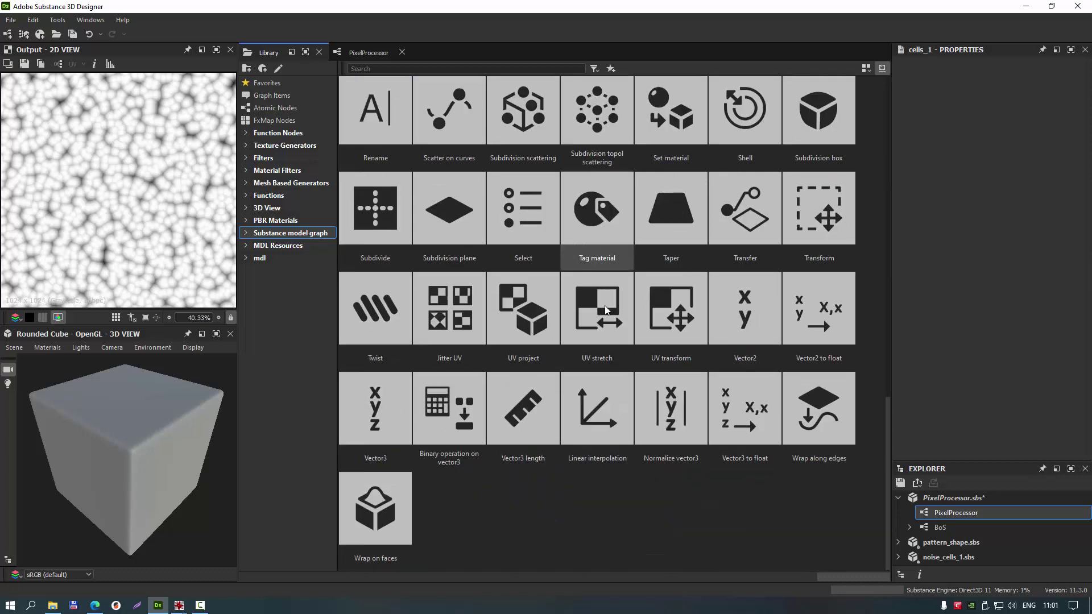
scroll(457, 192, "up", 5)
scroll(476, 141, "up", 5)
Expand MDL Resources, view Light Profile, then collapse MDL Resources again
left_click(268, 246)
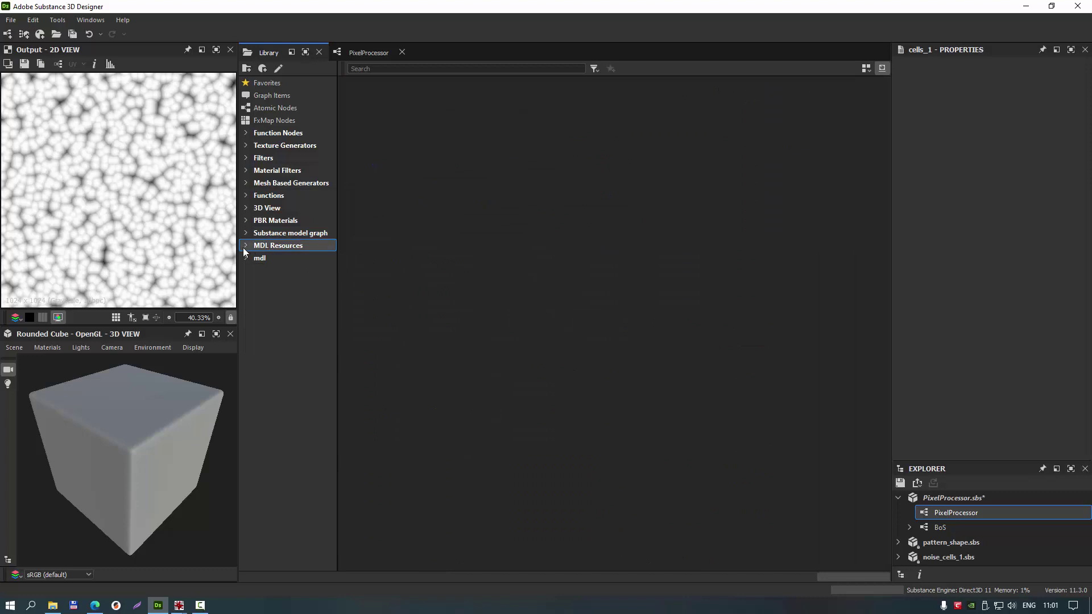
left_click(246, 247)
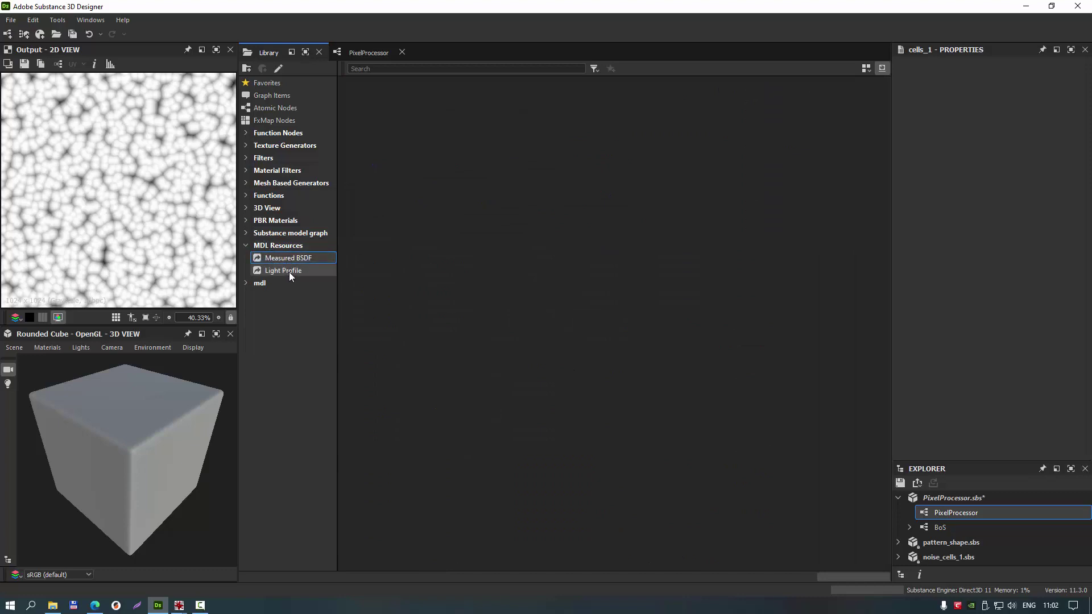
left_click(289, 271)
left_click(246, 246)
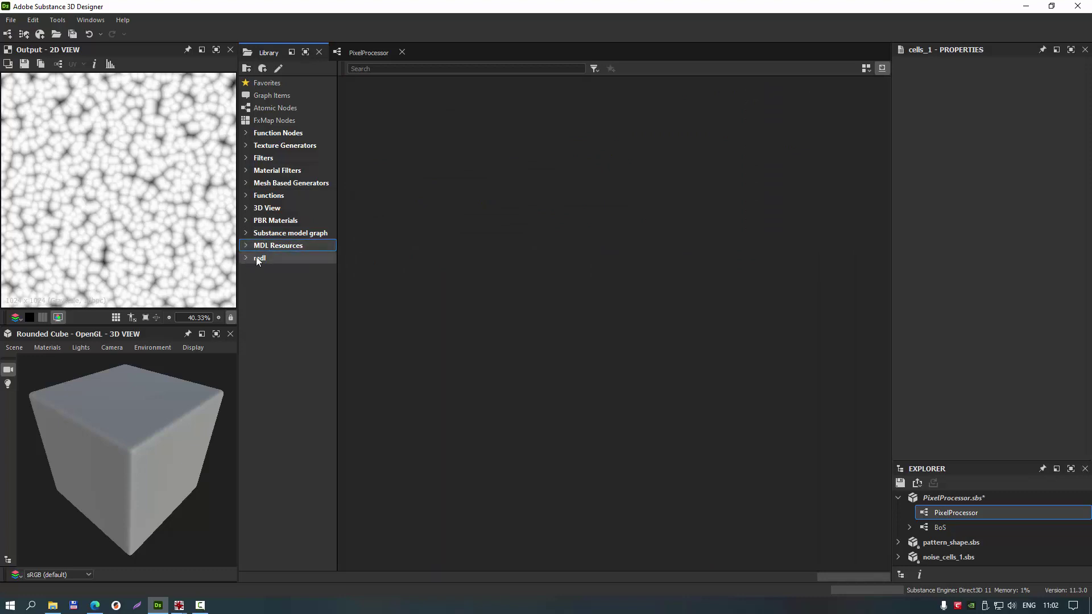
List the mdl function items and scroll through them from abs onward
left_click(278, 257)
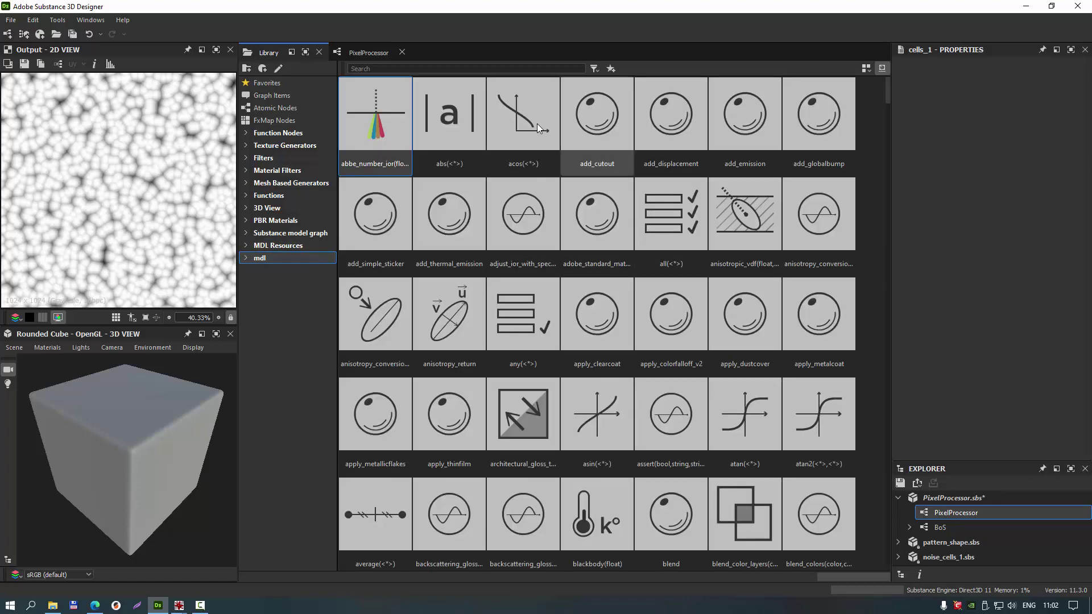
scroll(561, 278, "down", 5)
scroll(580, 335, "down", 5)
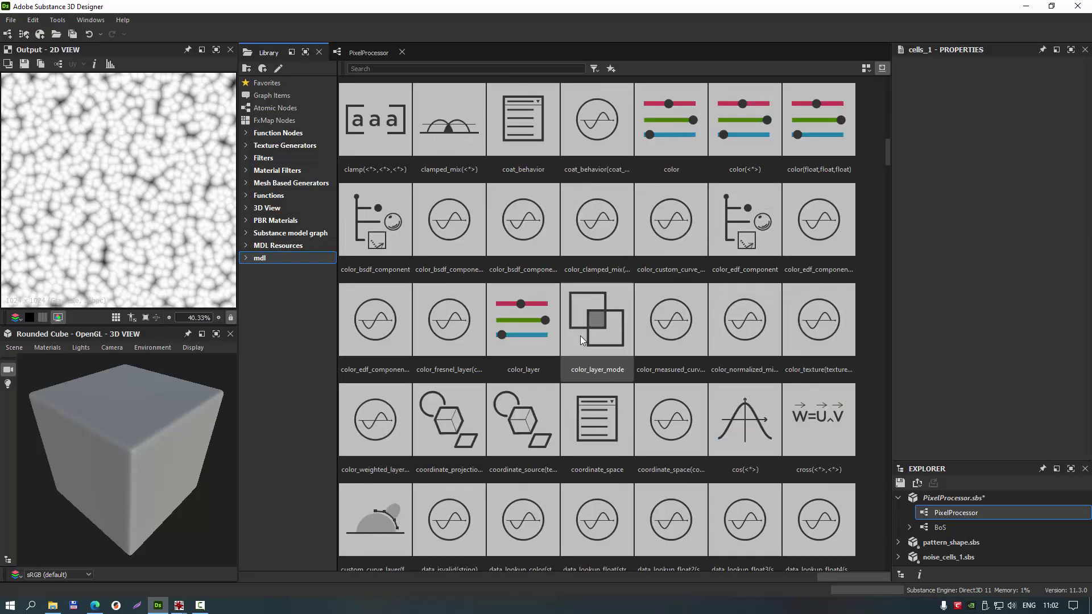
scroll(622, 346, "down", 5)
scroll(616, 344, "down", 2)
scroll(616, 344, "down", 5)
scroll(601, 343, "down", 5)
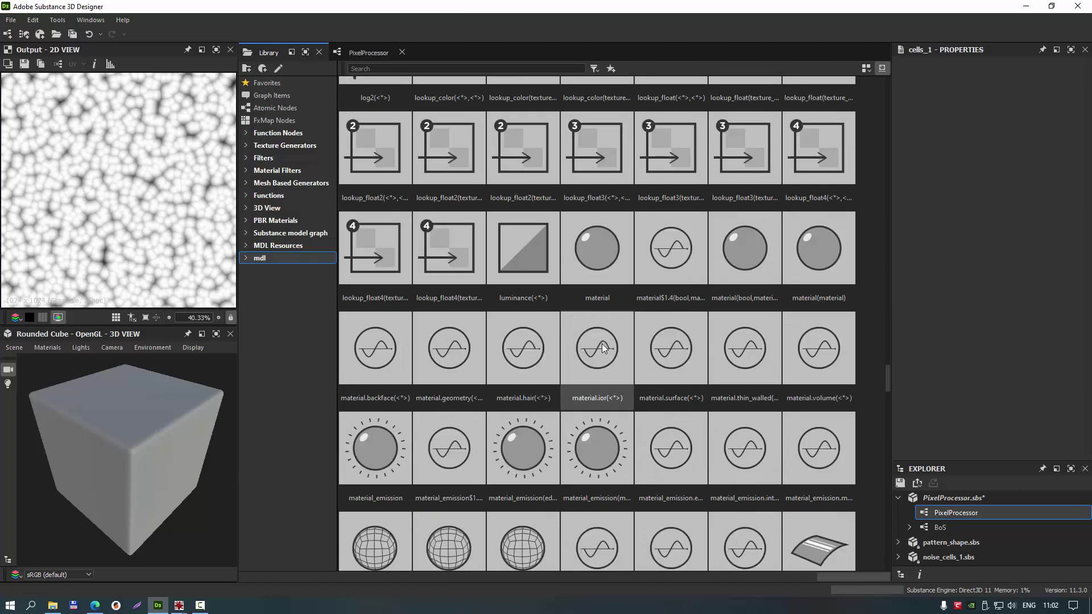
scroll(601, 344, "down", 5)
scroll(604, 348, "down", 5)
scroll(603, 348, "down", 5)
scroll(602, 344, "down", 5)
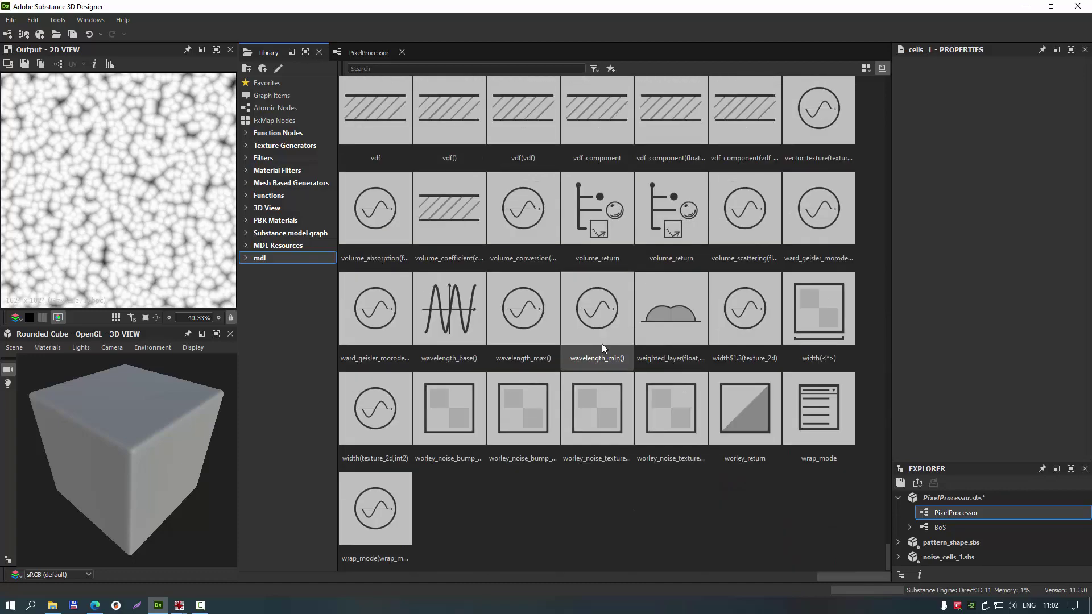
scroll(601, 343, "up", 10)
scroll(601, 343, "up", 10)
scroll(598, 343, "up", 10)
scroll(598, 343, "up", 10)
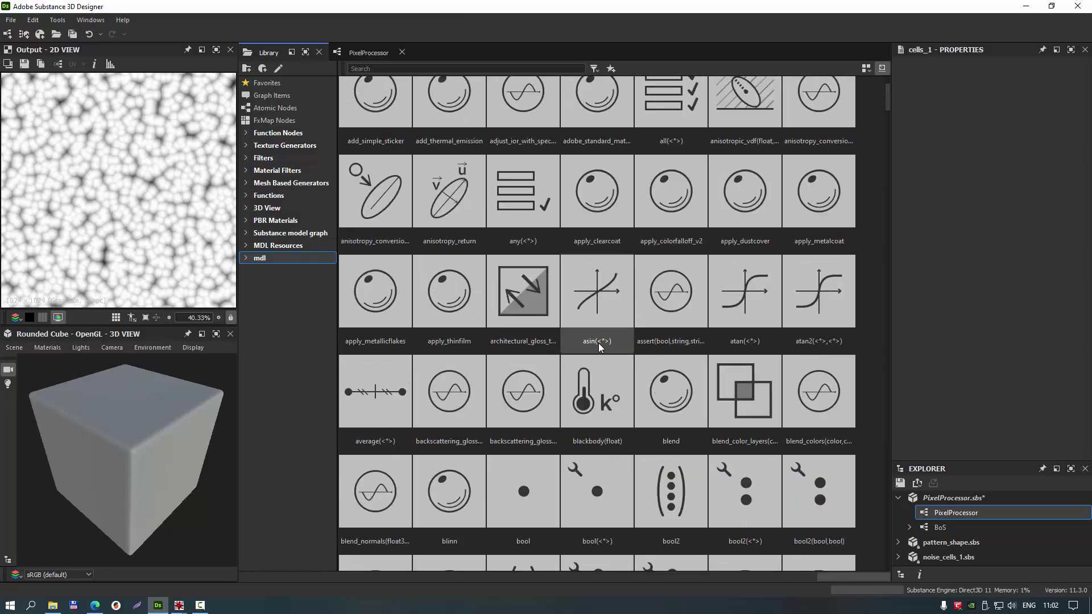
scroll(598, 343, "up", 10)
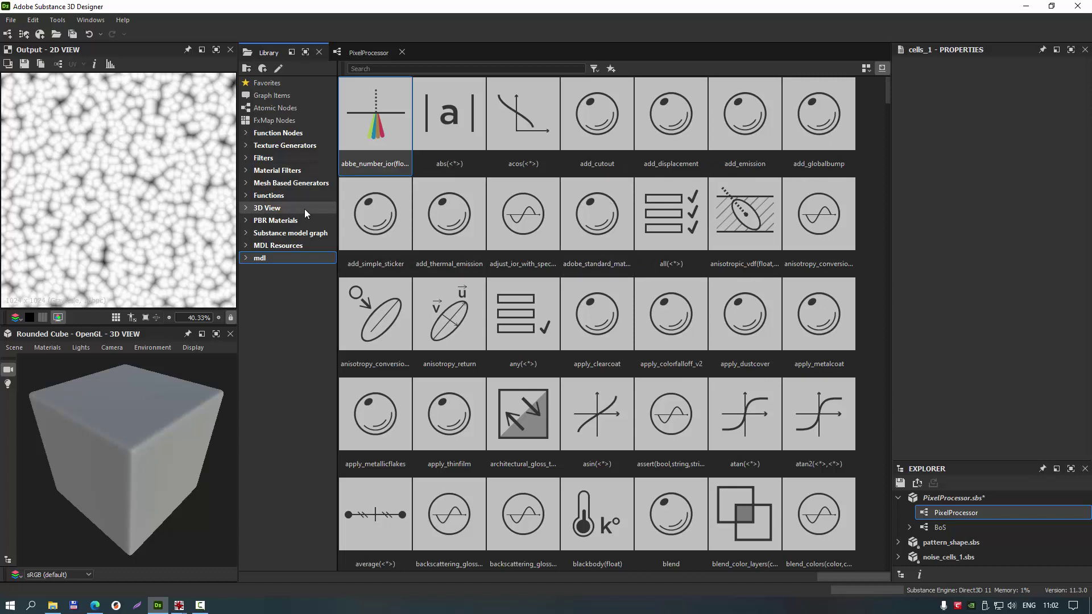
List Function Nodes, expand them and view the Constant and Vector sub-categories
left_click(262, 132)
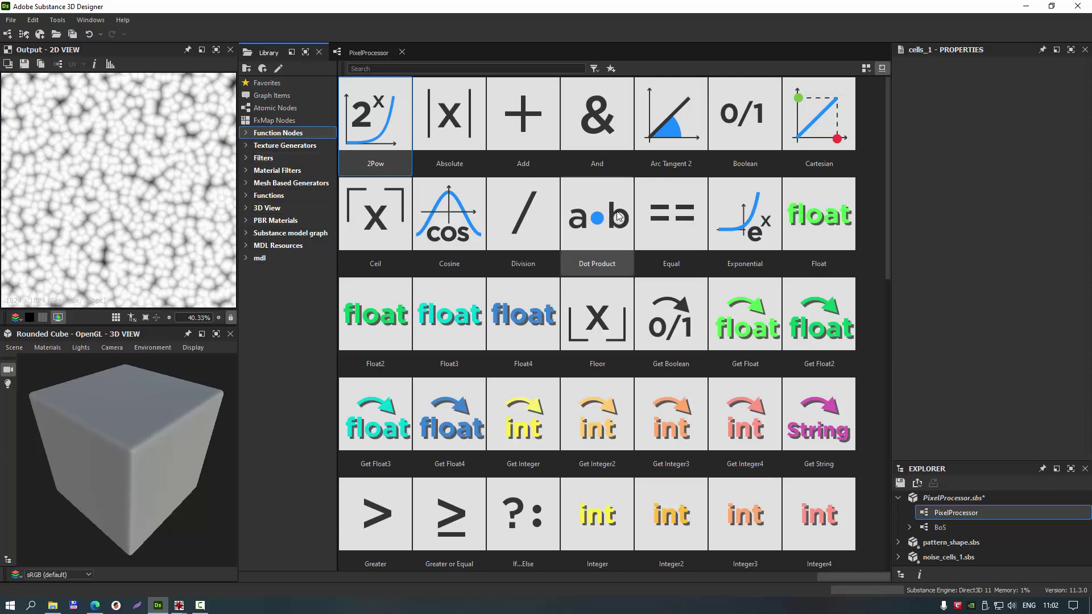
mouse_move(744, 213)
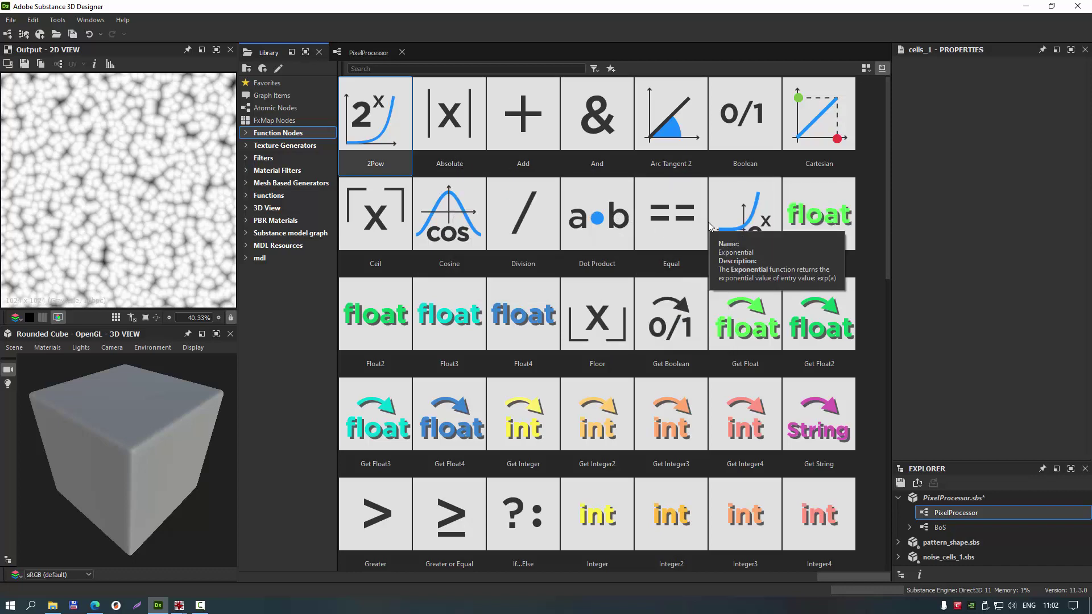
scroll(658, 299, "down", 10)
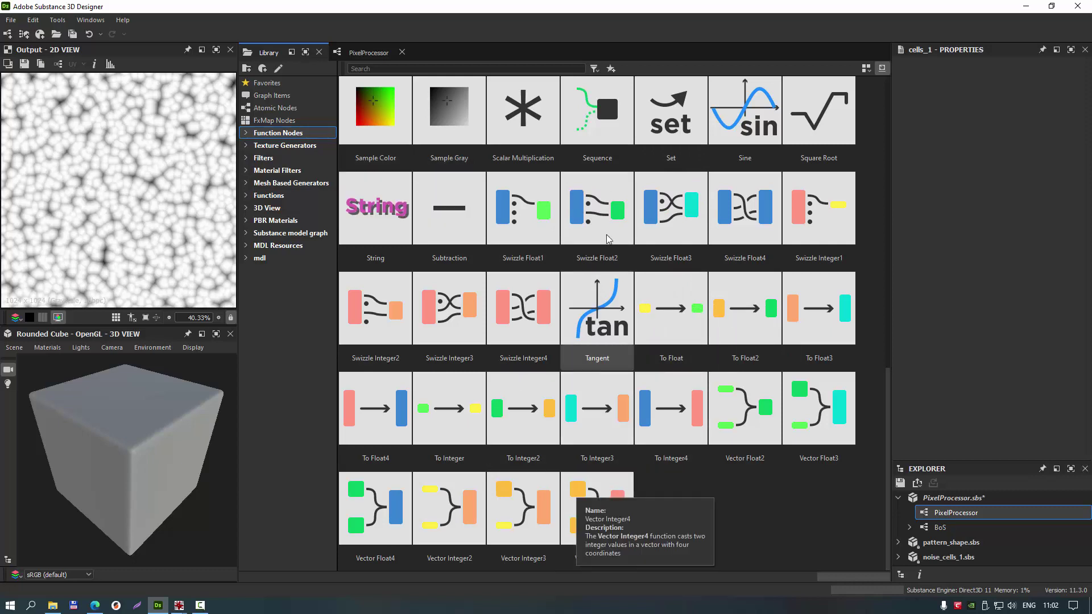
scroll(601, 187, "up", 10)
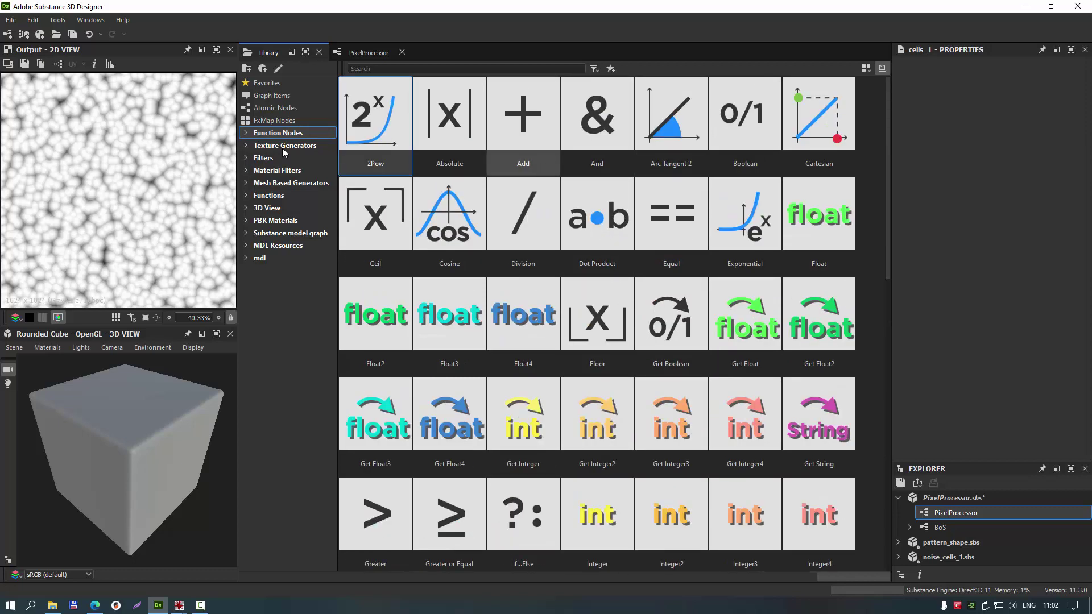
left_click(246, 134)
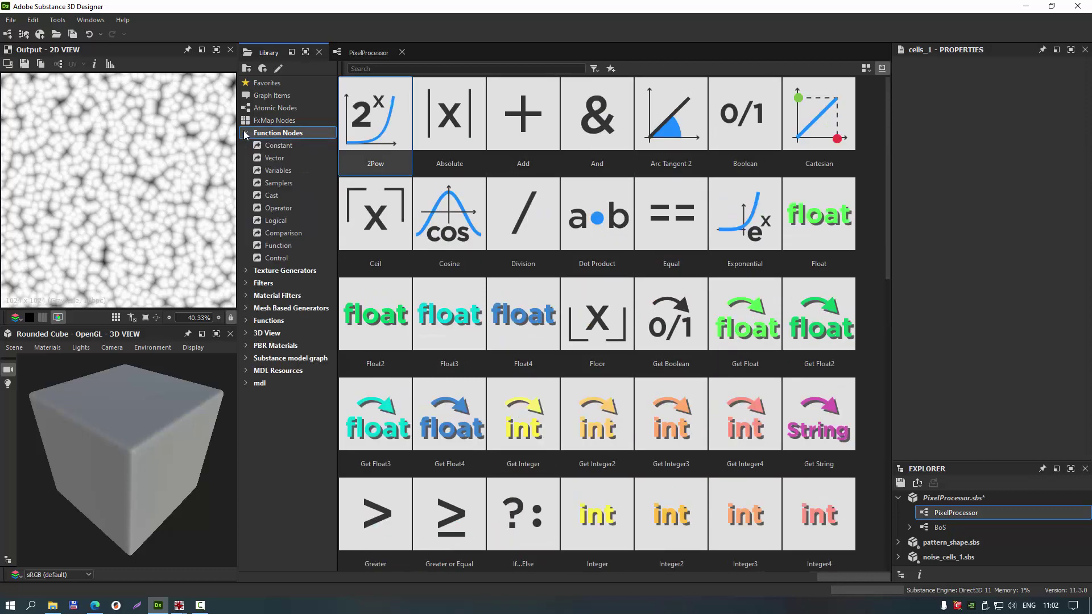
left_click(287, 145)
left_click(273, 160)
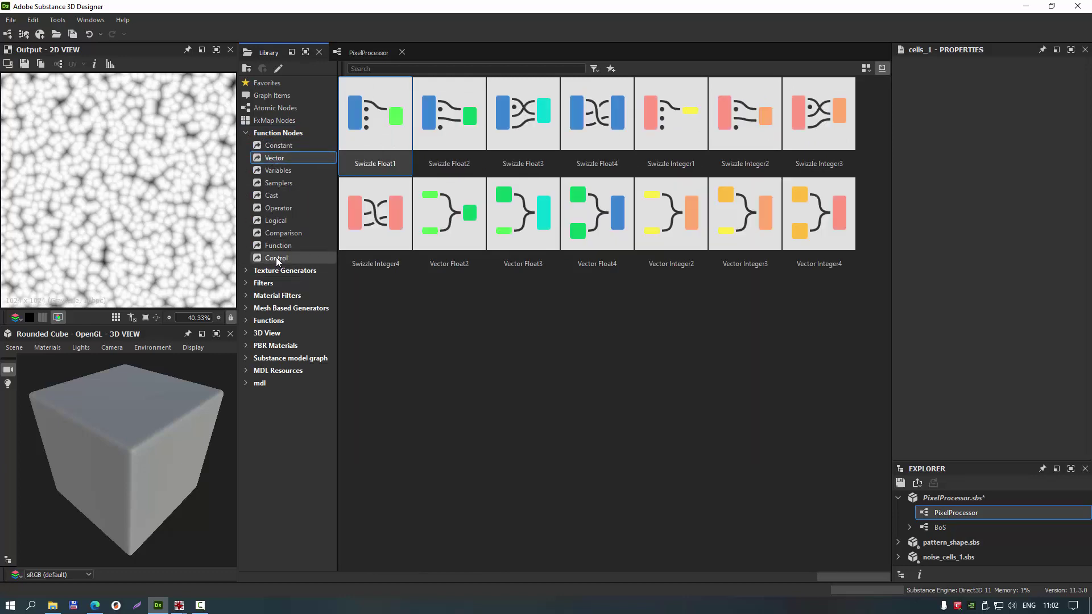
Browse the Functions collection, return to the full Function Nodes list, then switch to the browser
left_click(259, 322)
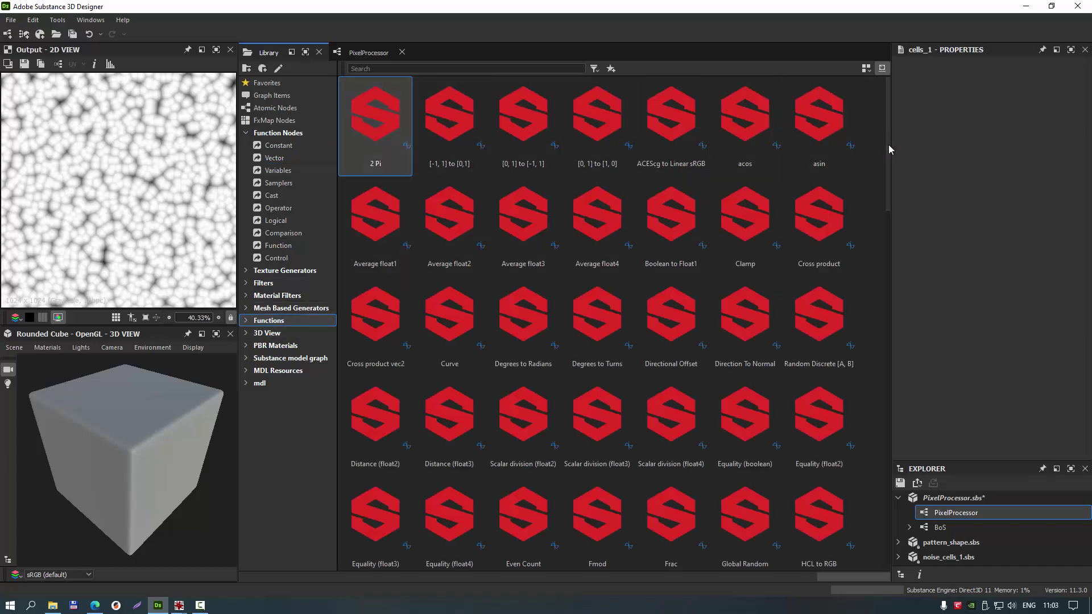
mouse_move(888, 144)
left_mouse_down()
mouse_move(886, 455)
mouse_move(885, 434)
left_mouse_up()
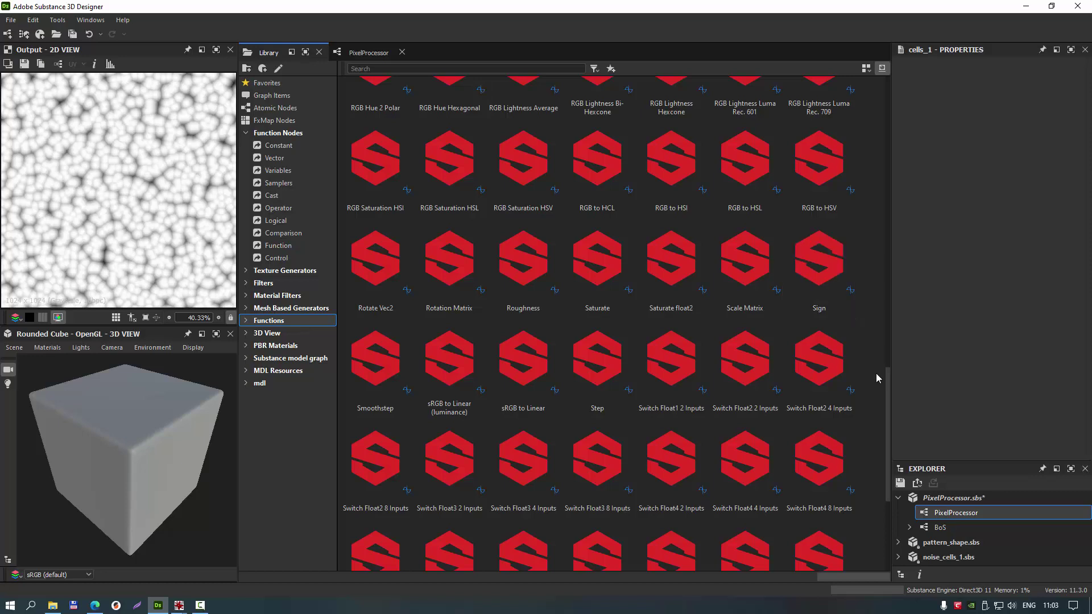
mouse_move(888, 384)
left_mouse_down()
mouse_move(884, 475)
mouse_move(867, 84)
left_mouse_up()
left_click(270, 133)
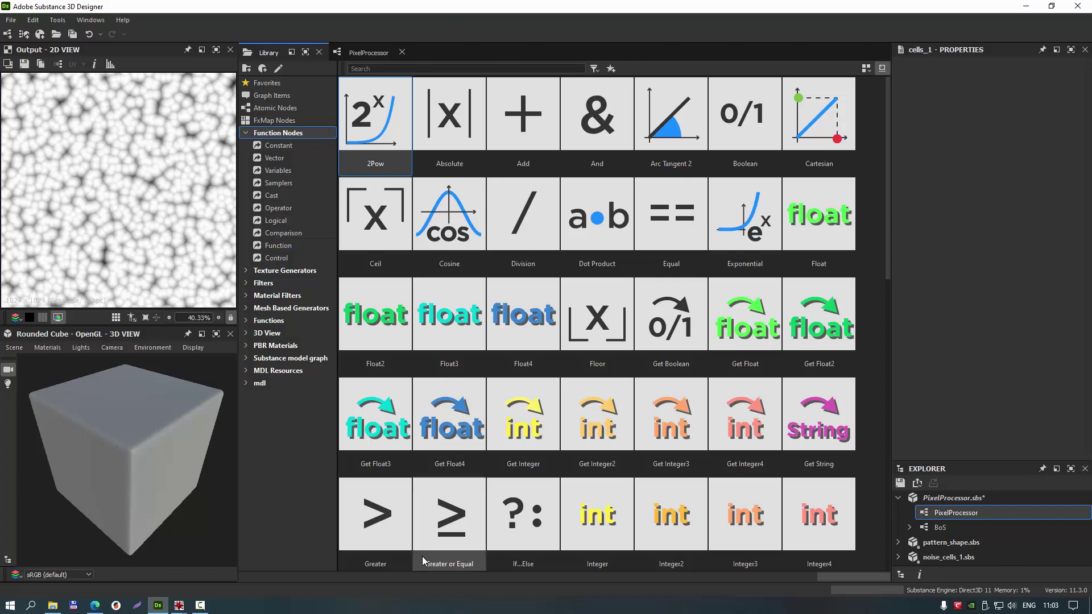
left_click(93, 606)
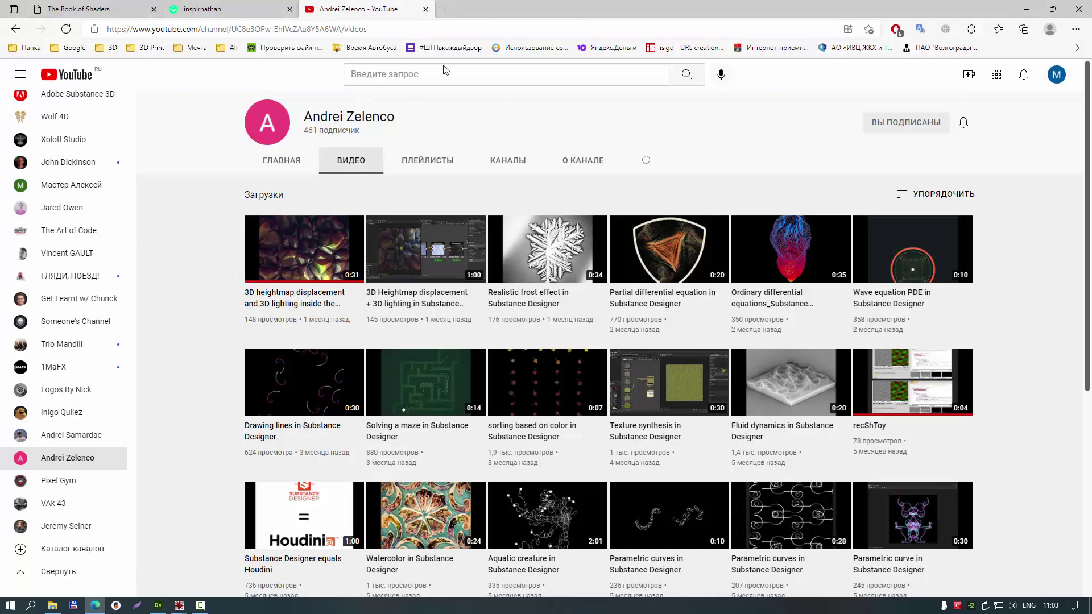
Open The Book of Shaders tab and scroll through its Russian table of contents
left_click(228, 9)
left_click(96, 12)
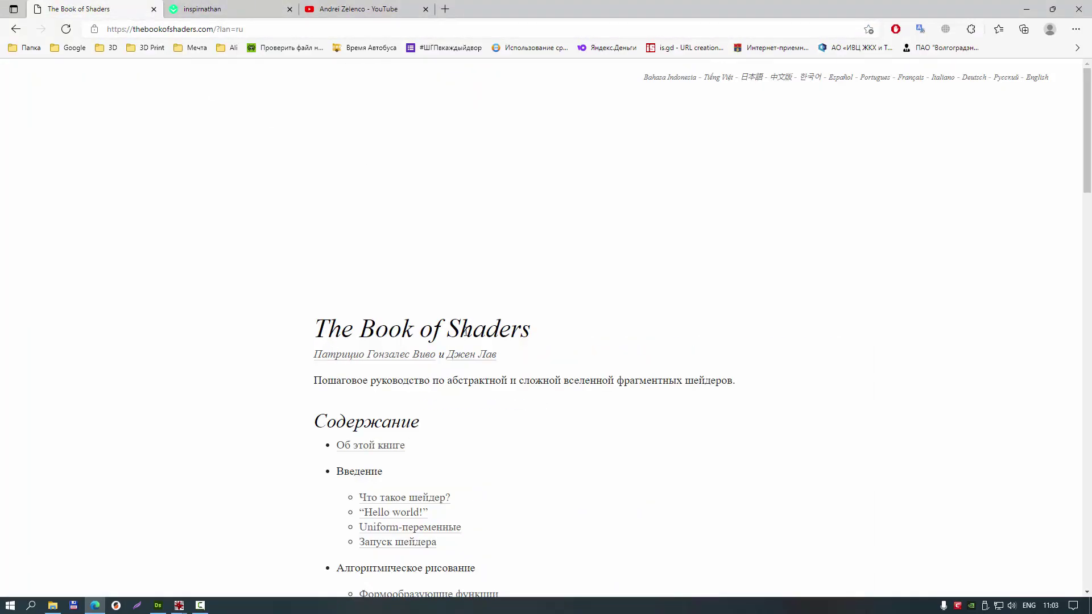
scroll(595, 212, "down", 5)
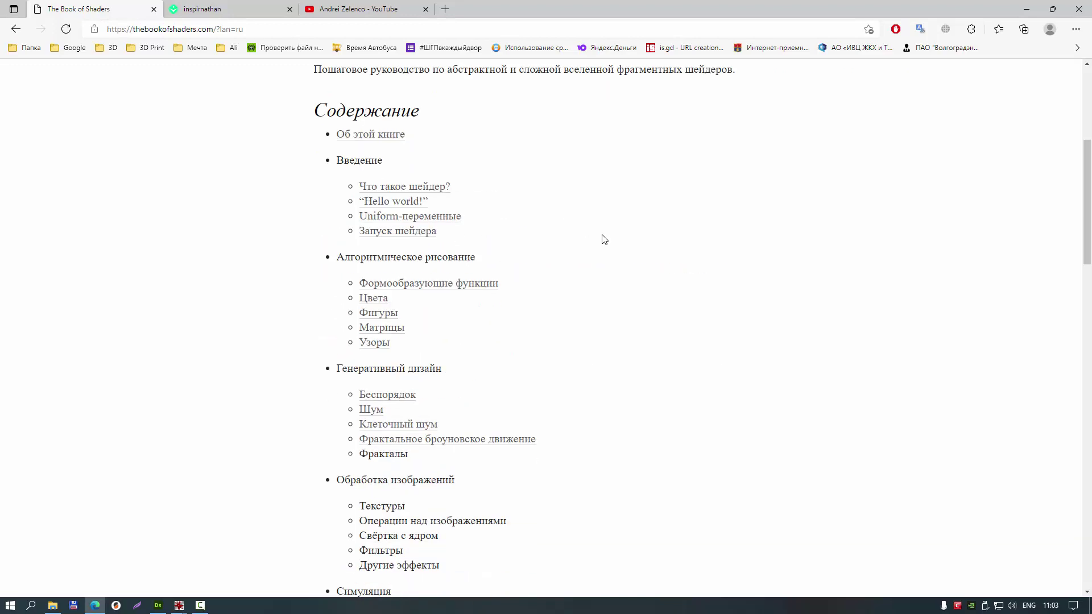
scroll(601, 237, "down", 3)
scroll(602, 236, "down", 8)
scroll(551, 444, "up", 5)
scroll(548, 438, "up", 10)
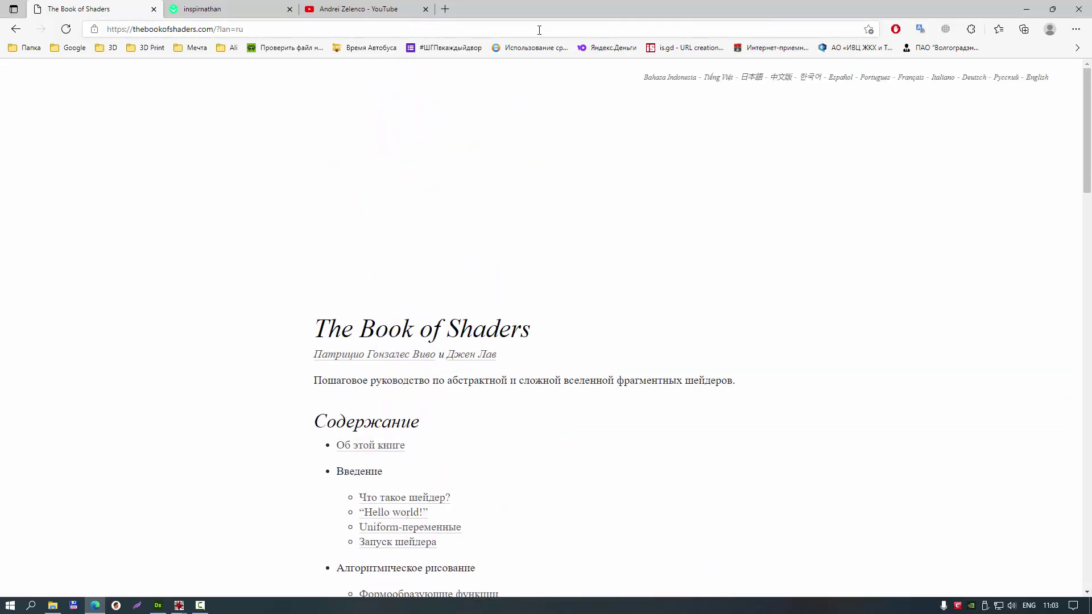
scroll(540, 278, "down", 5)
scroll(475, 258, "up", 5)
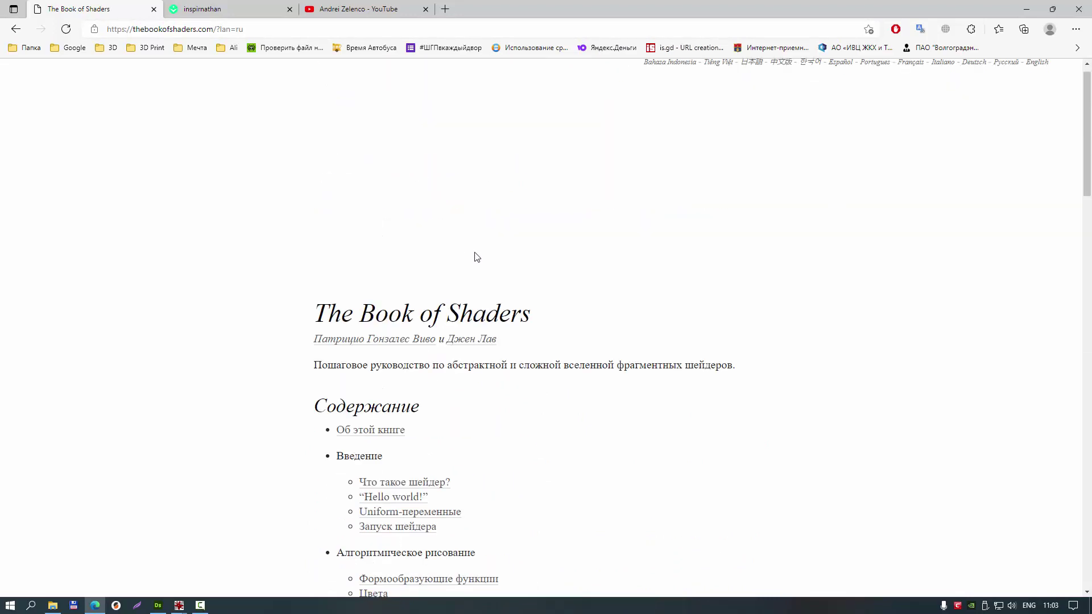
scroll(541, 325, "down", 5)
scroll(542, 325, "up", 4)
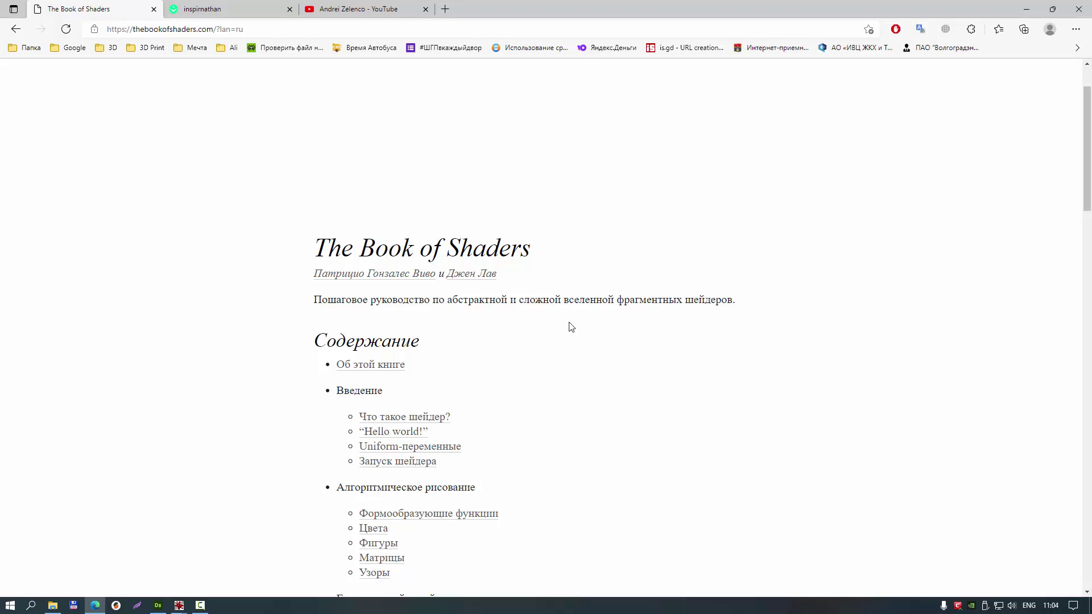
scroll(575, 330, "down", 2)
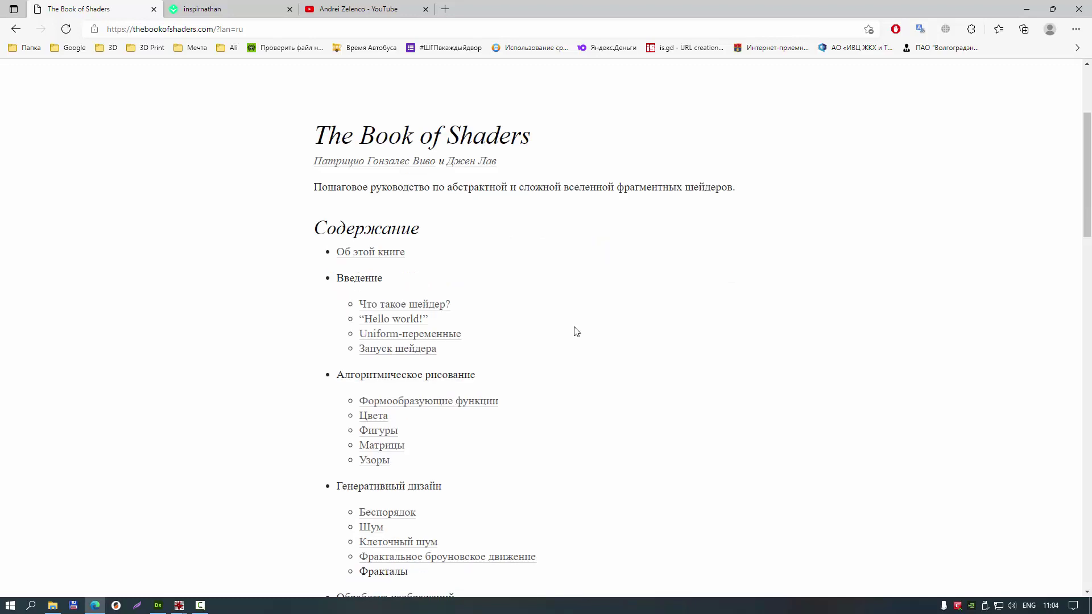
scroll(586, 329, "down", 4)
scroll(591, 329, "up", 2)
scroll(591, 329, "up", 5)
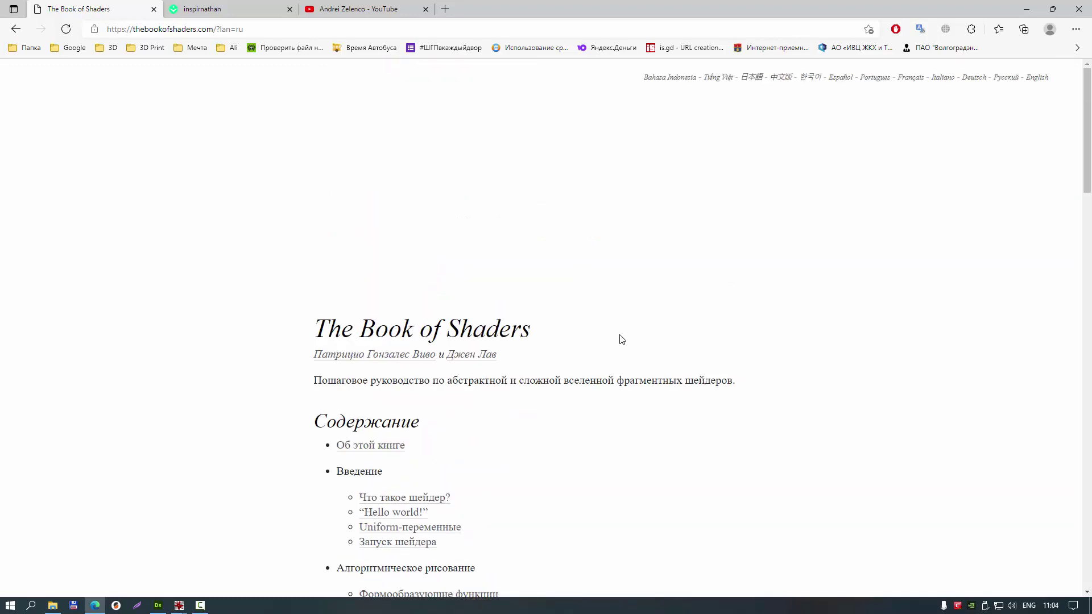
scroll(602, 346, "down", 5)
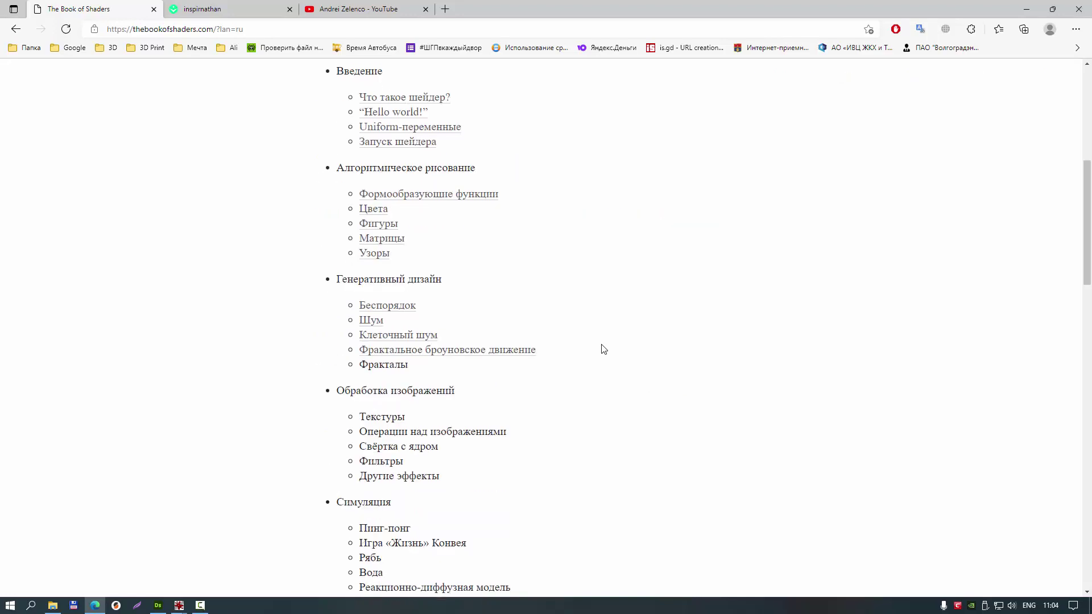
scroll(604, 349, "up", 5)
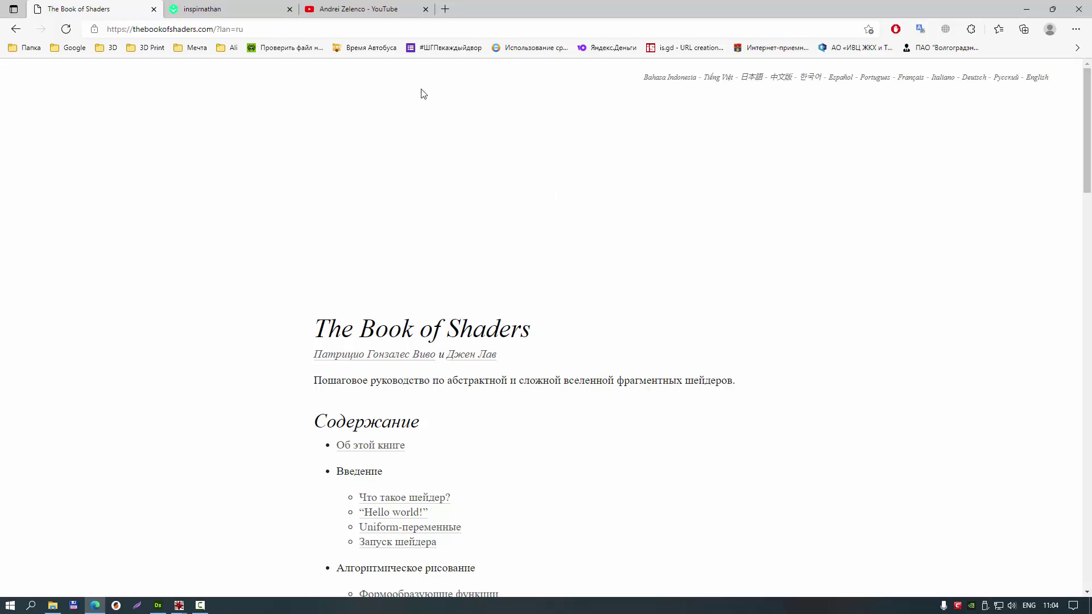
Check the YouTube and shader article tabs, then scroll The Book of Shaders again
left_click(368, 11)
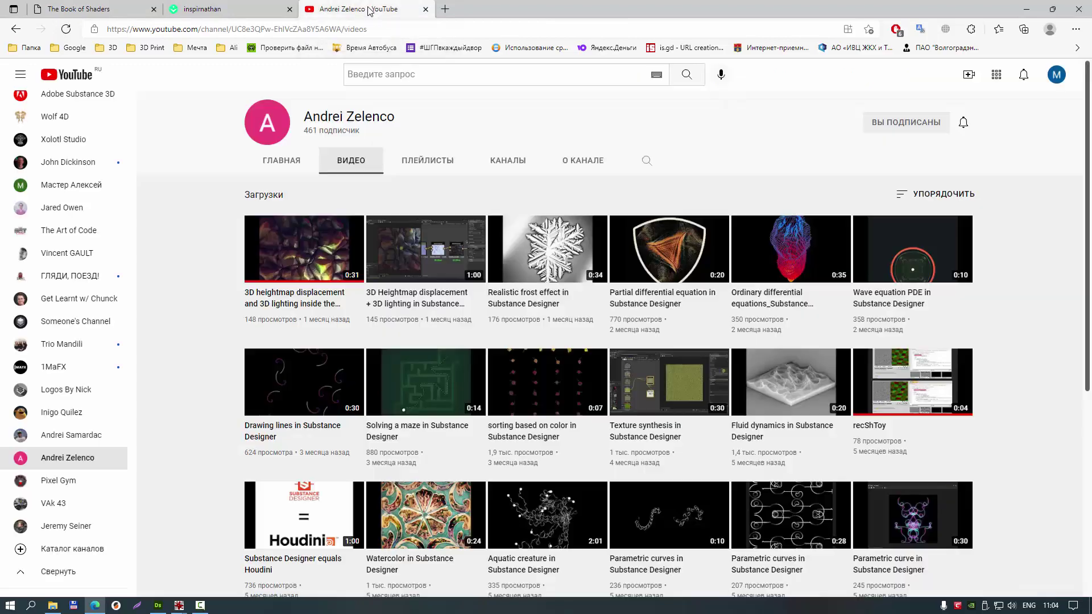
left_click(257, 11)
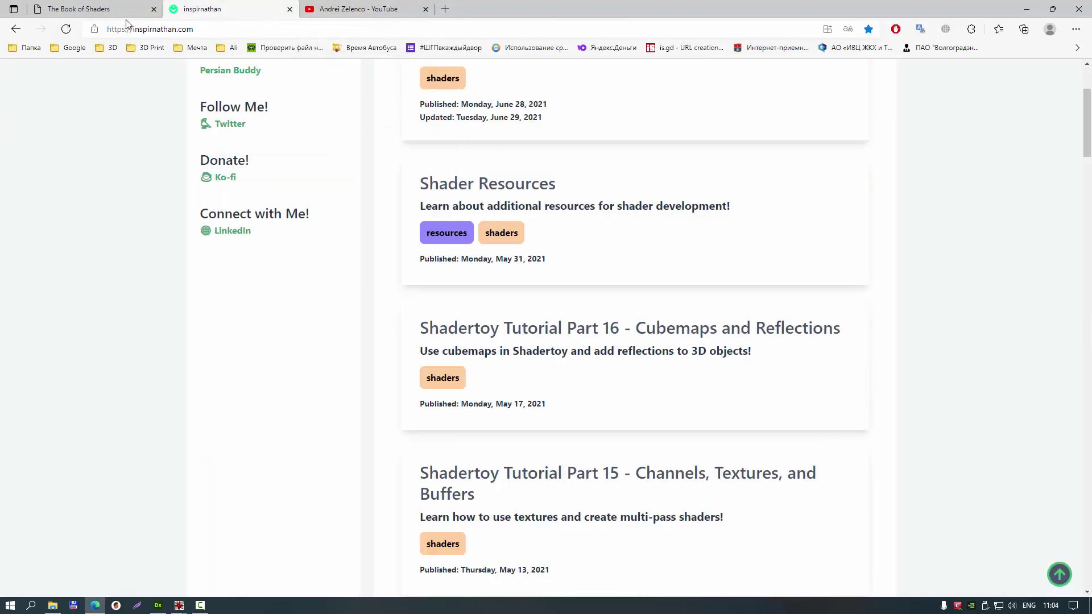
left_click(129, 16)
scroll(571, 284, "down", 3)
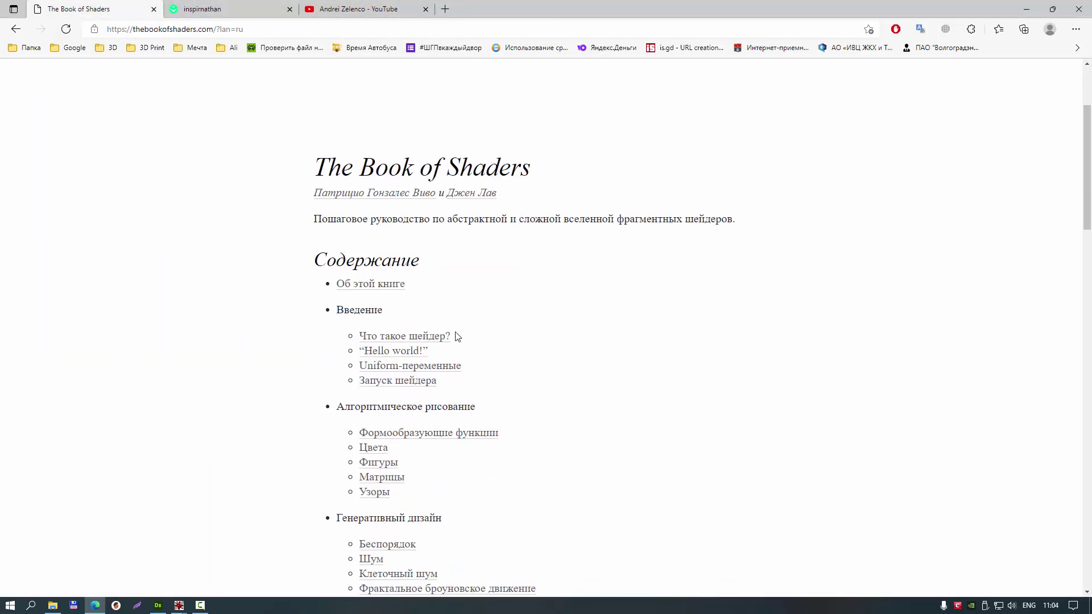
scroll(439, 336, "down", 3)
scroll(511, 350, "up", 4)
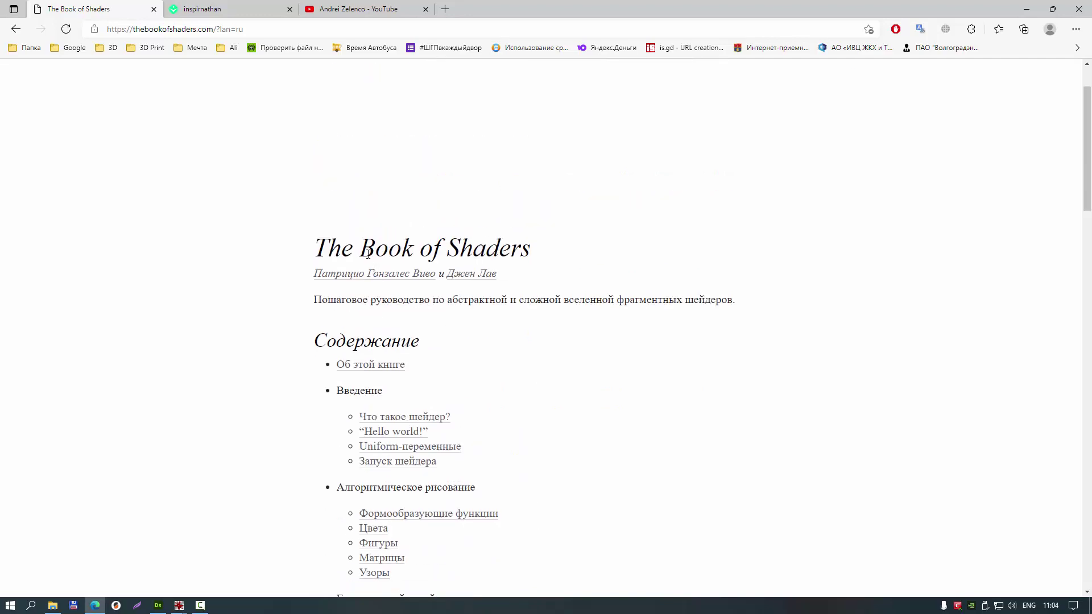
Back in Designer, list Functions category nodes like 2 Pi and Clamp, then collapse Function Nodes
left_click(158, 605)
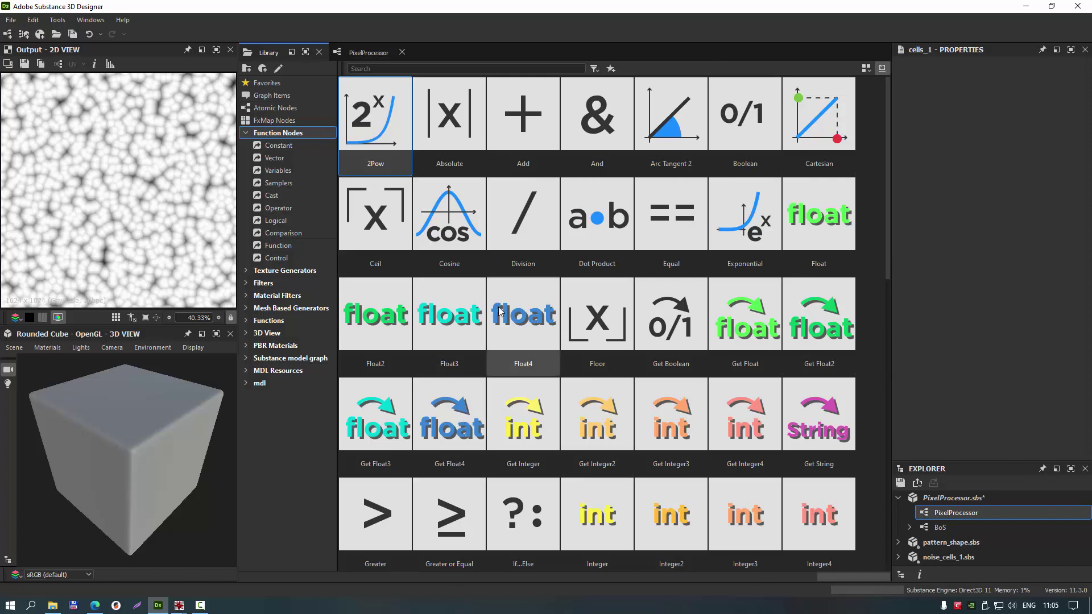
scroll(500, 310, "down", 5)
scroll(526, 334, "up", 5)
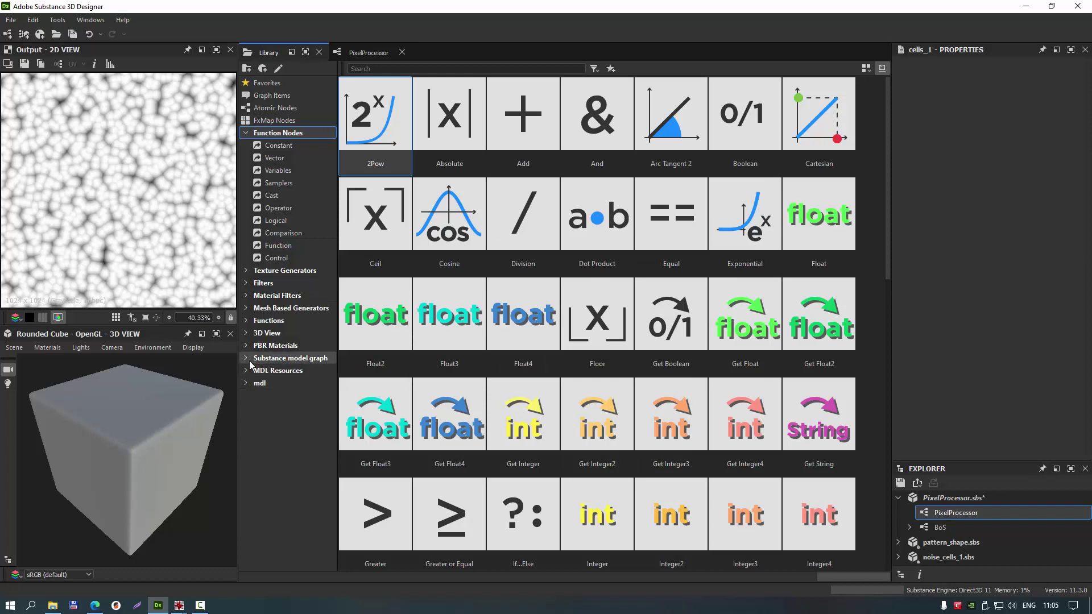
left_click(269, 321)
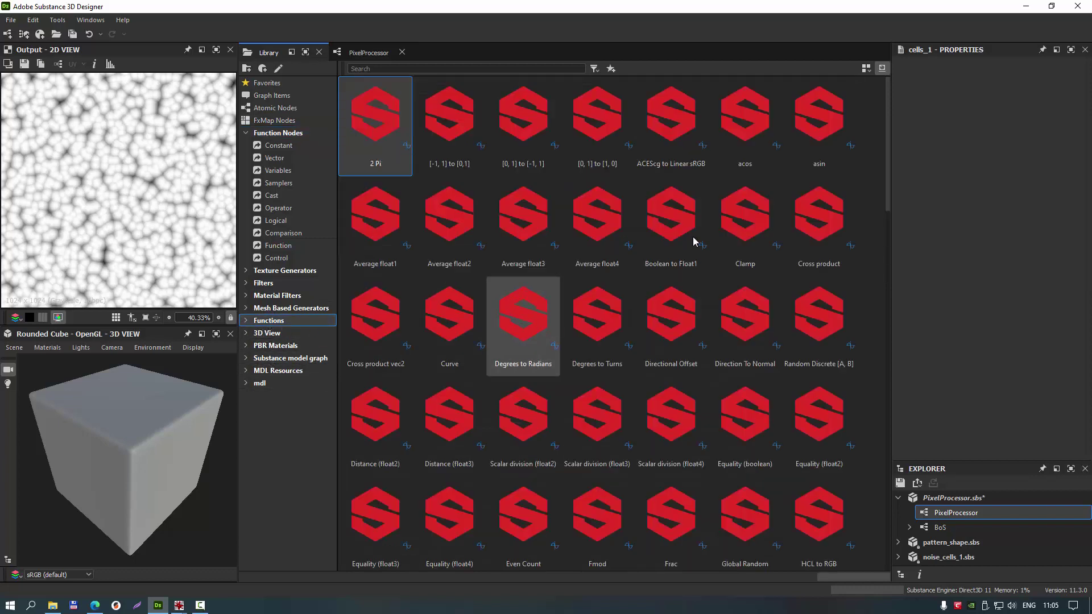
scroll(670, 312, "down", 5)
scroll(638, 377, "down", 5)
scroll(665, 307, "up", 10)
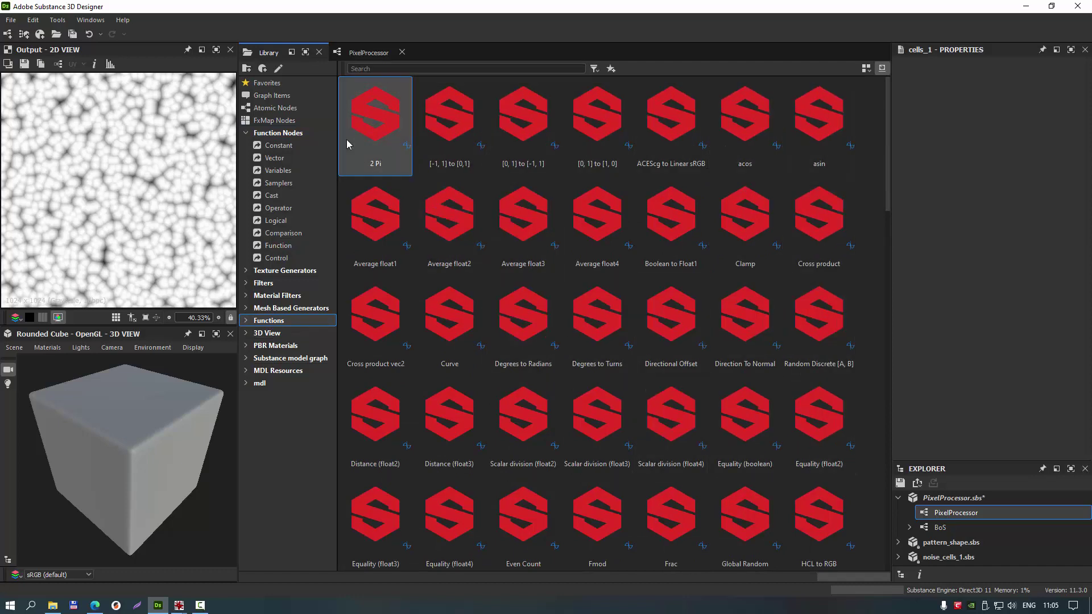
left_click(245, 133)
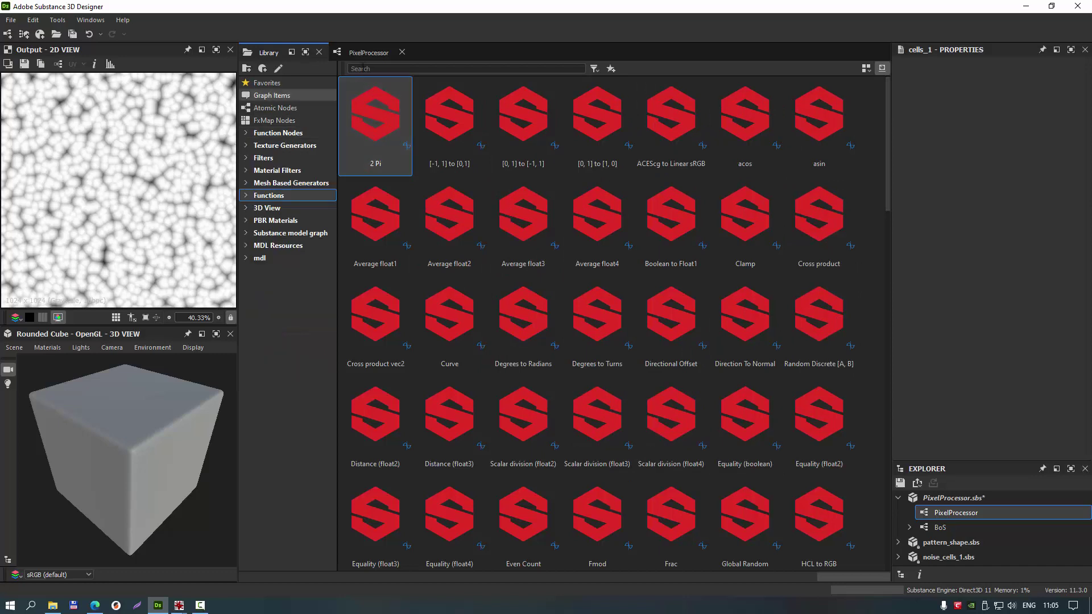
left_click(365, 53)
Recentre the Value Processor, FX-Map and Pixel Processor nodes, ending with Value Processor selected
mouse_move(736, 324)
middle_mouse_down()
mouse_move(699, 278)
mouse_move(756, 236)
mouse_move(716, 253)
mouse_move(721, 234)
middle_mouse_up()
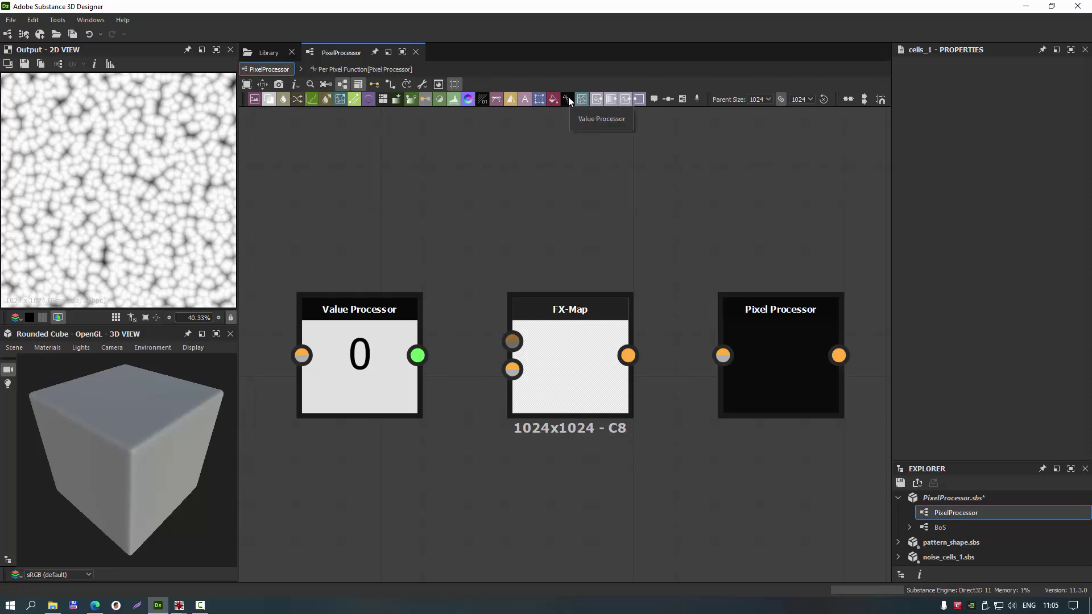
right_click(340, 319)
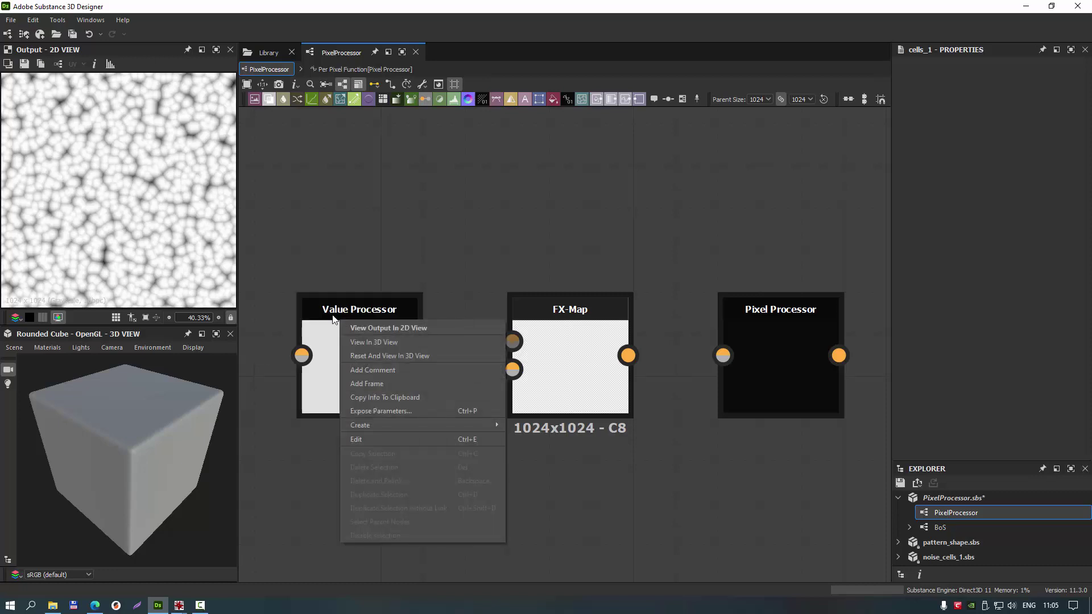
left_click(340, 315)
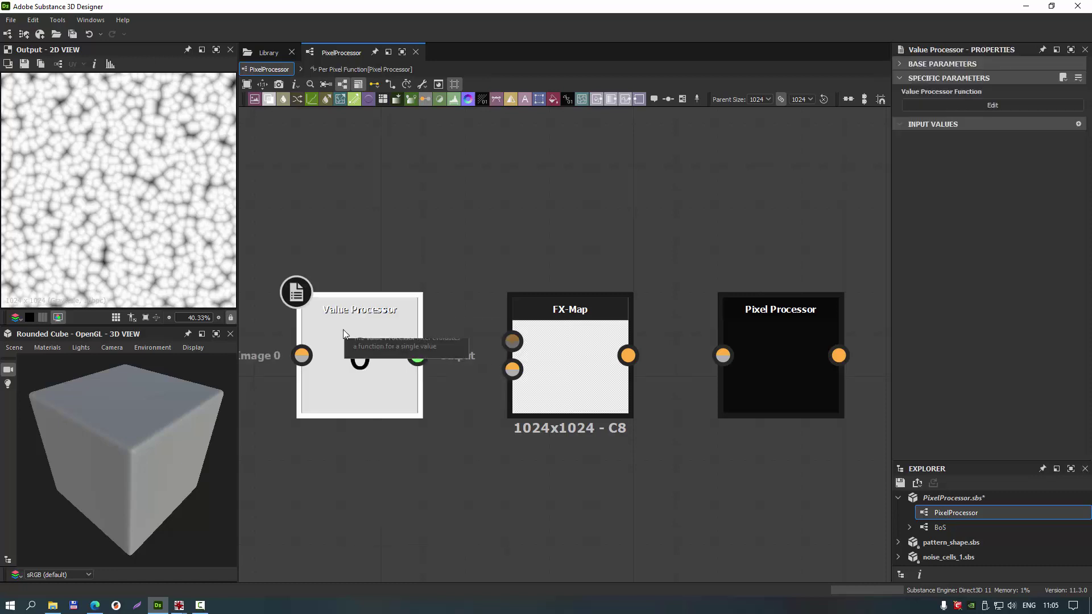
right_click(329, 310)
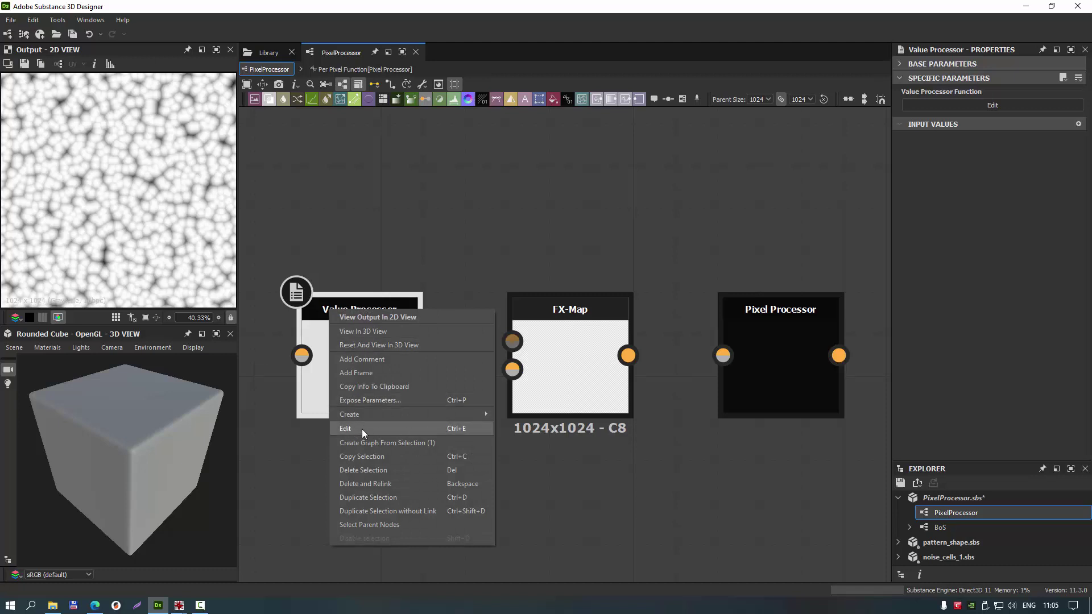
left_click(452, 238)
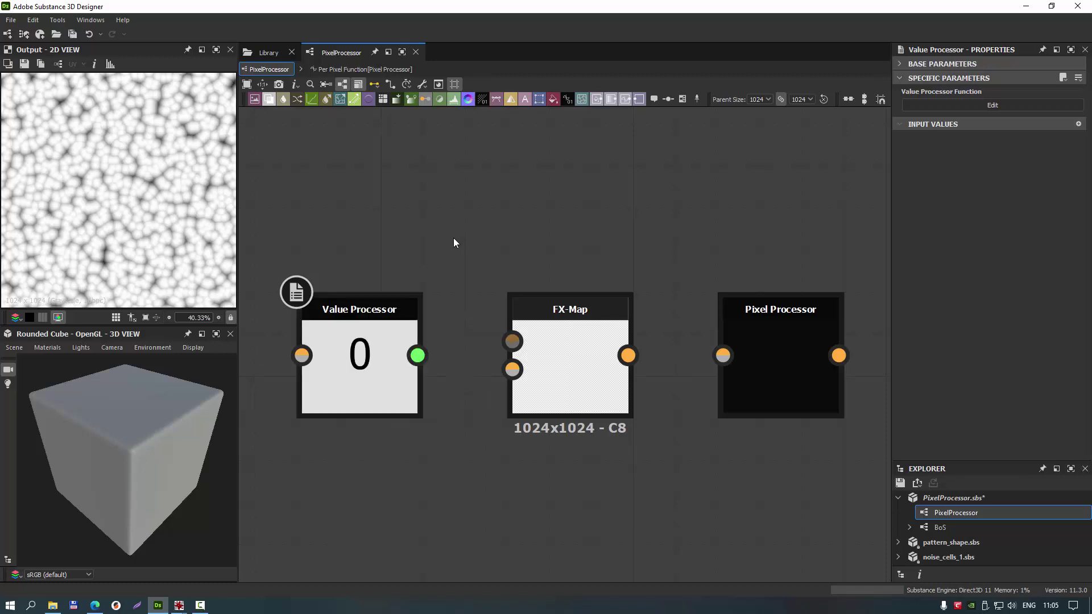
left_click(560, 323)
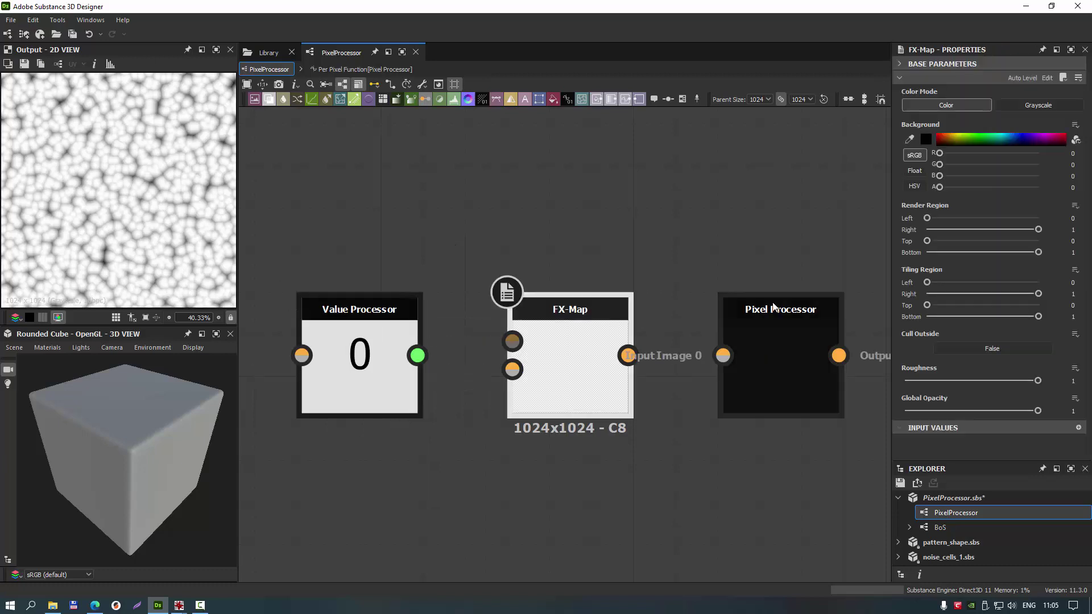
left_click(749, 320)
left_click(349, 316)
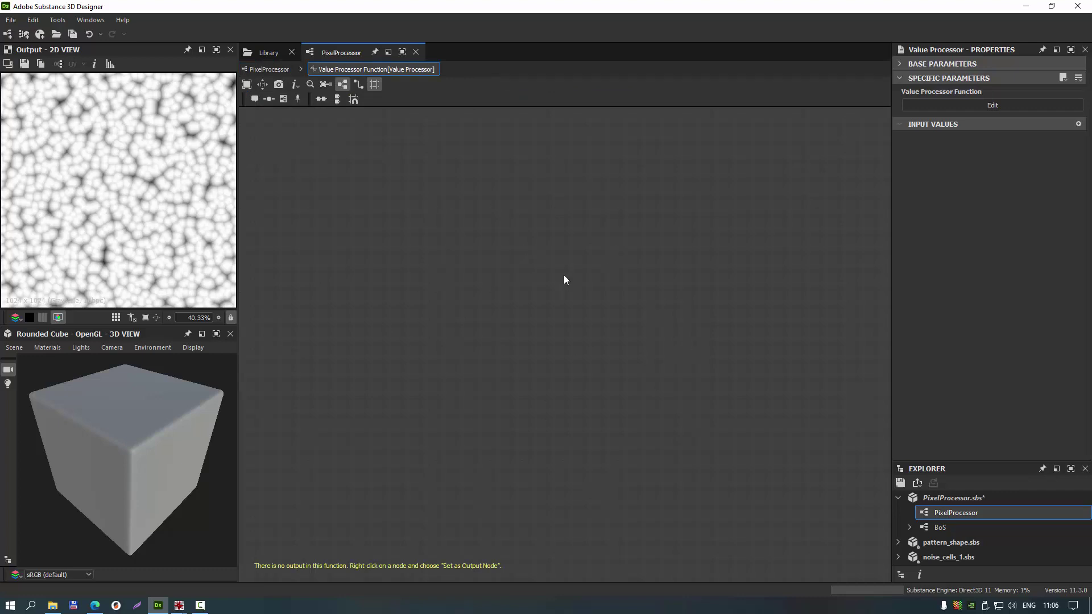
Search function nodes for 'fl' and '-1' without adding any to the Value Processor graph
key("space")
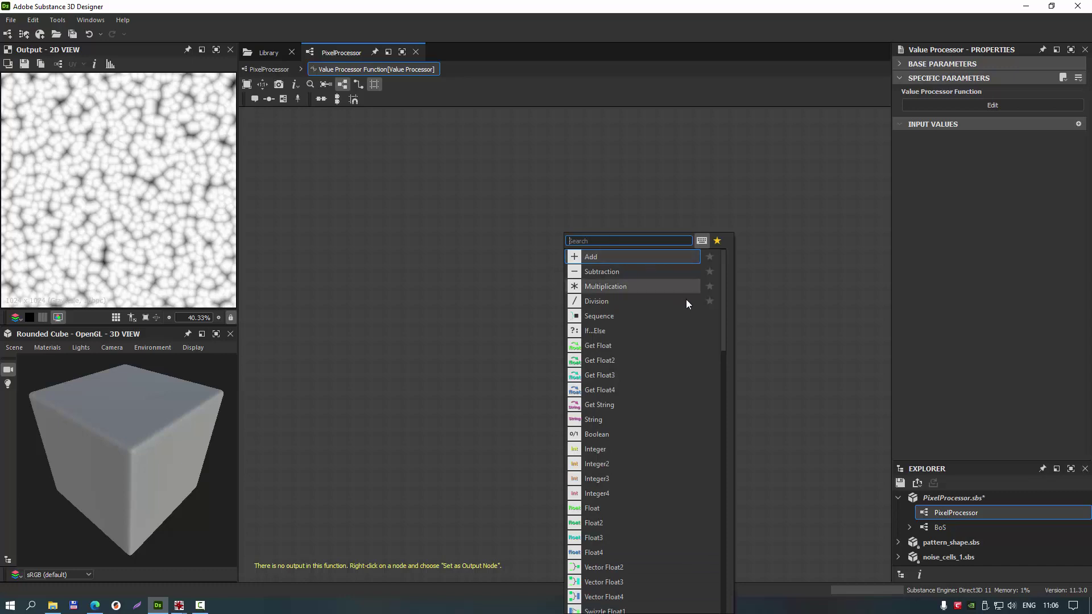
mouse_move(724, 295)
left_mouse_down()
mouse_move(709, 393)
mouse_move(718, 557)
mouse_move(731, 265)
left_mouse_up()
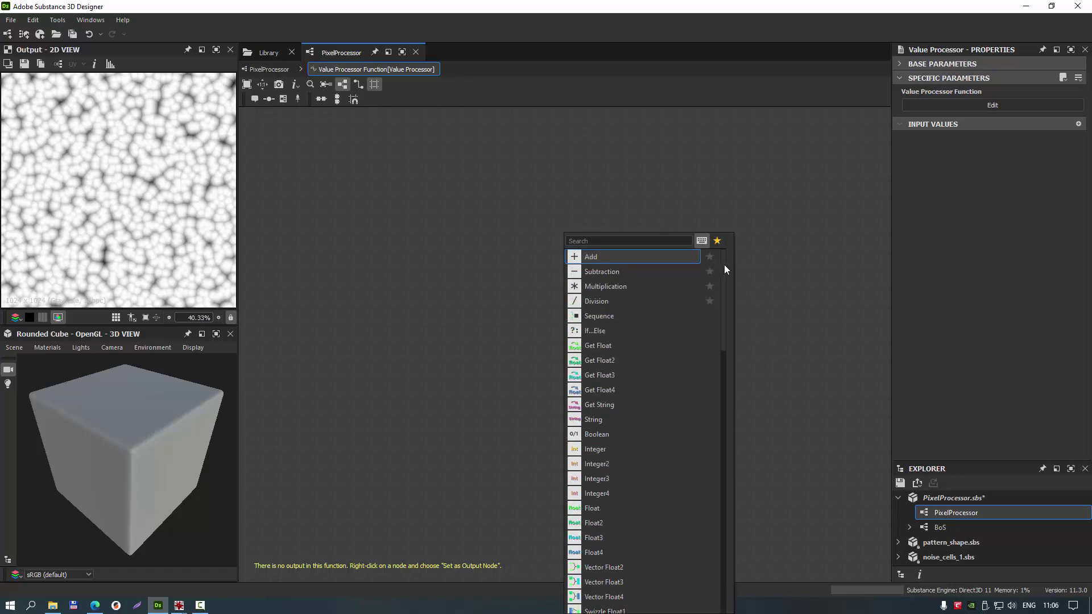
left_click(606, 241)
type("flo")
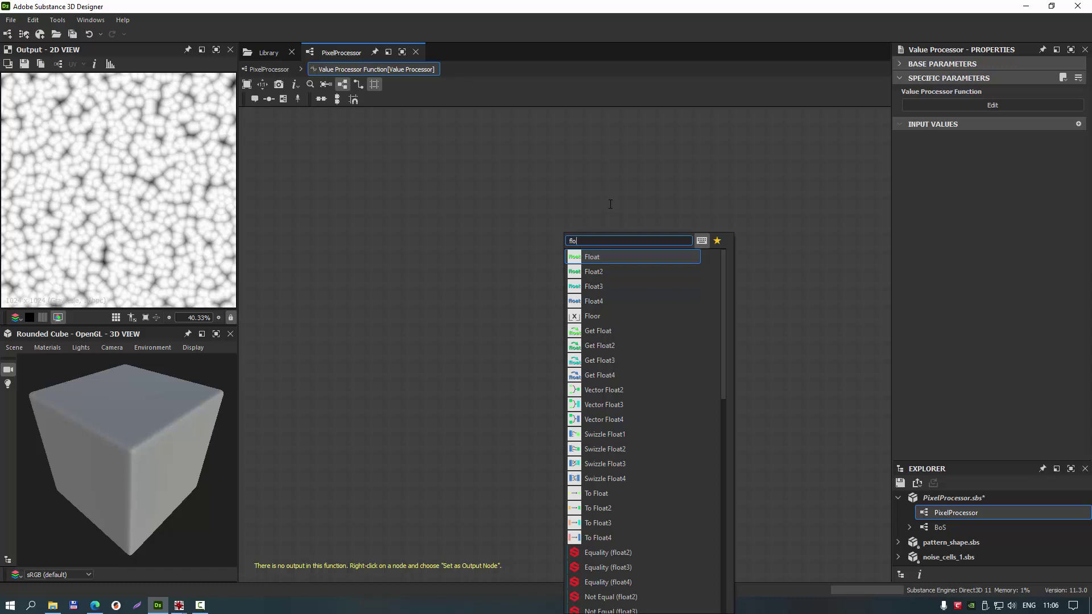
key("BackSpace")
key("BackSpace")
type("-")
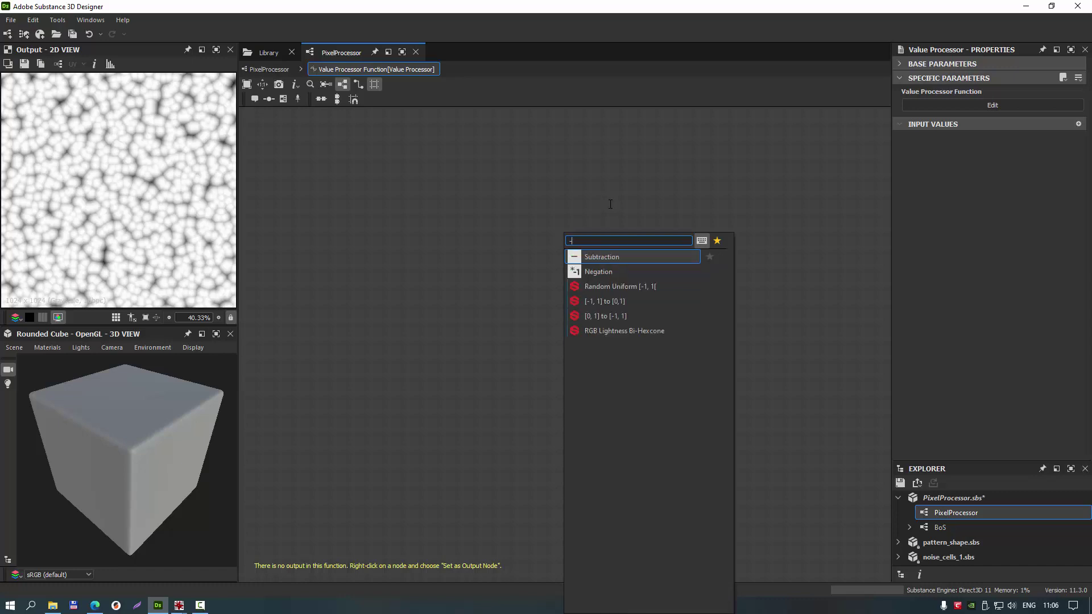
type("1")
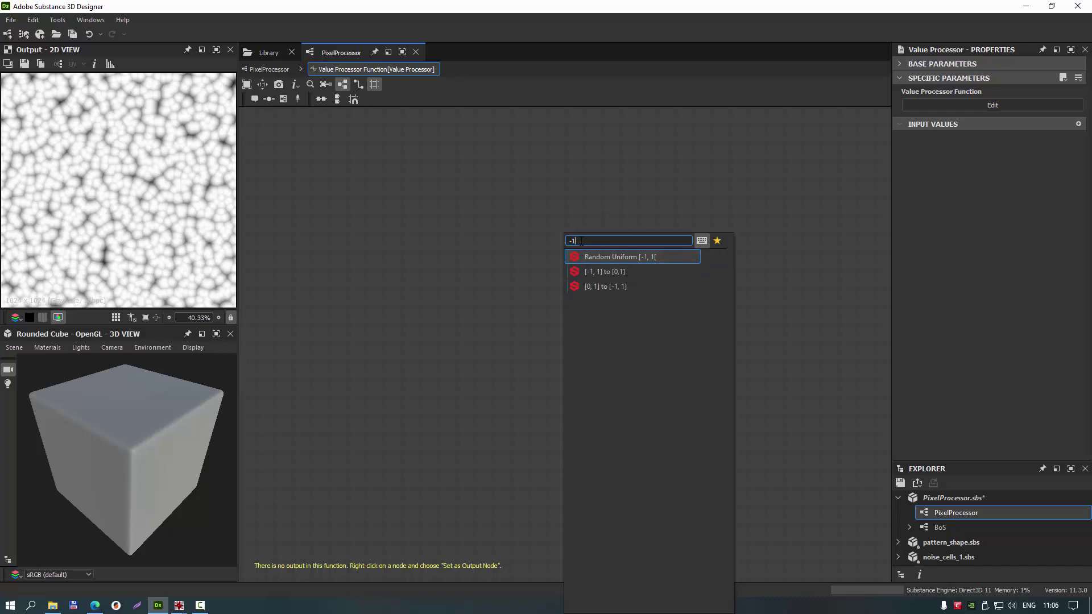
key("BackSpace")
key("BackSpace")
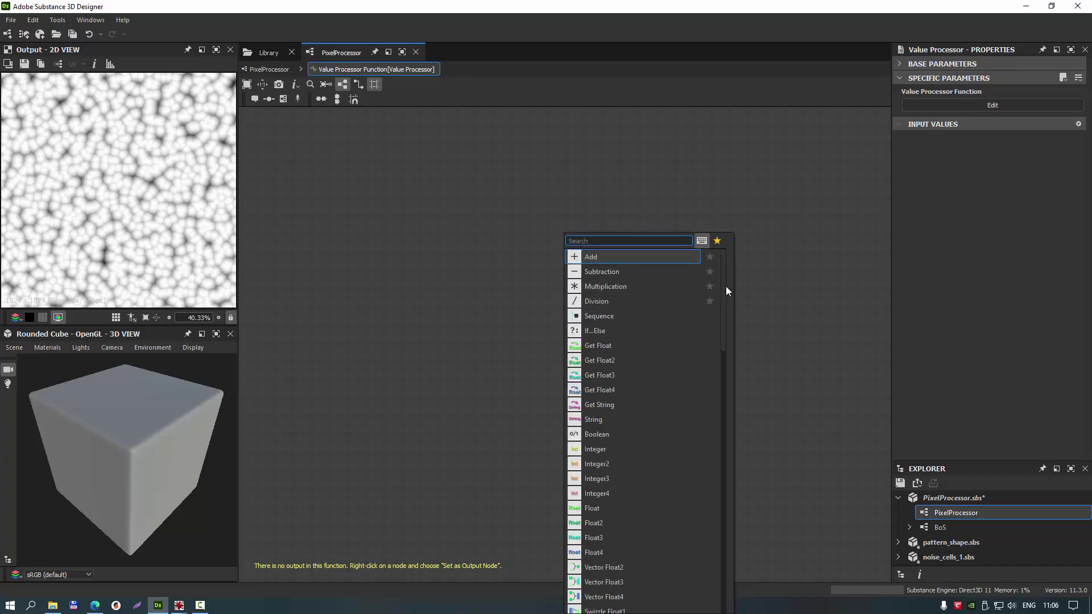
mouse_move(724, 291)
left_mouse_down()
mouse_move(726, 531)
mouse_move(722, 265)
left_mouse_up()
left_click(566, 173)
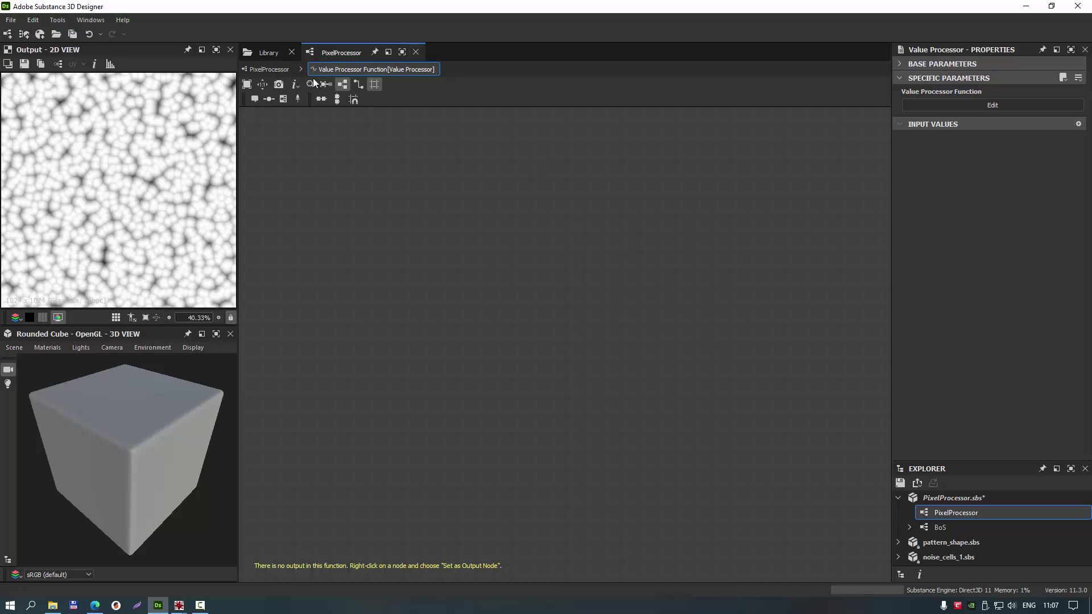
Return to the parent PixelProcessor graph, deselect the Value Processor, then switch to The Book of Shaders
left_click(278, 69)
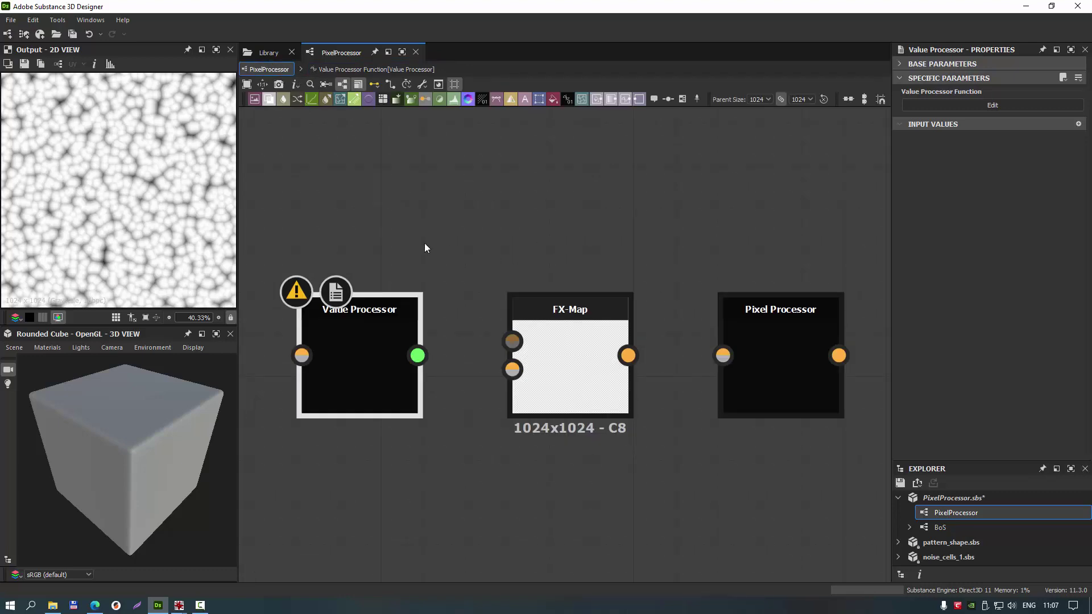
left_click(482, 241)
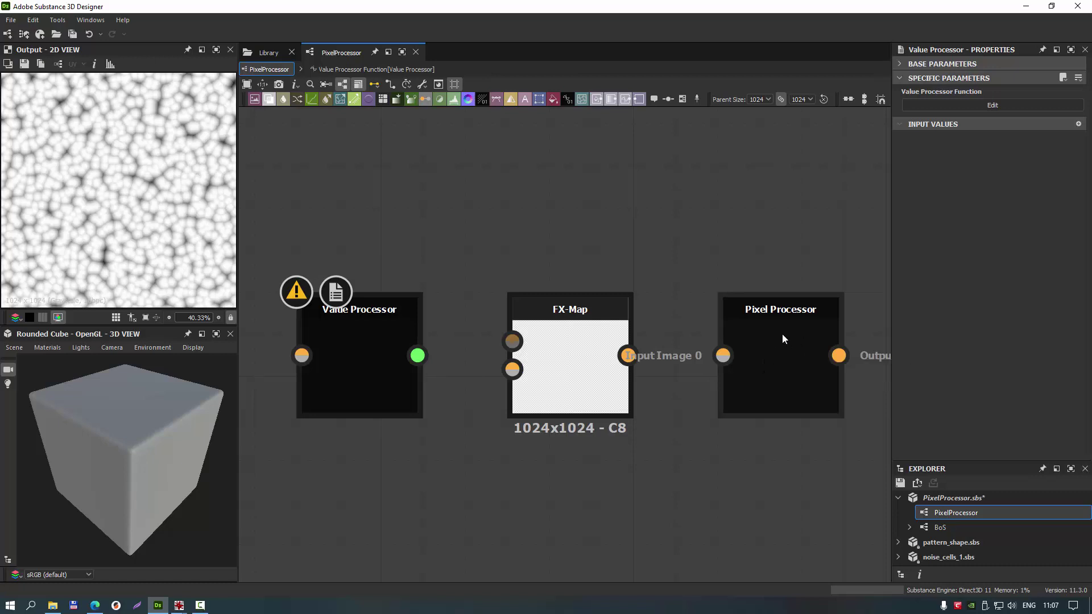
left_click(104, 609)
scroll(523, 336, "down", 5)
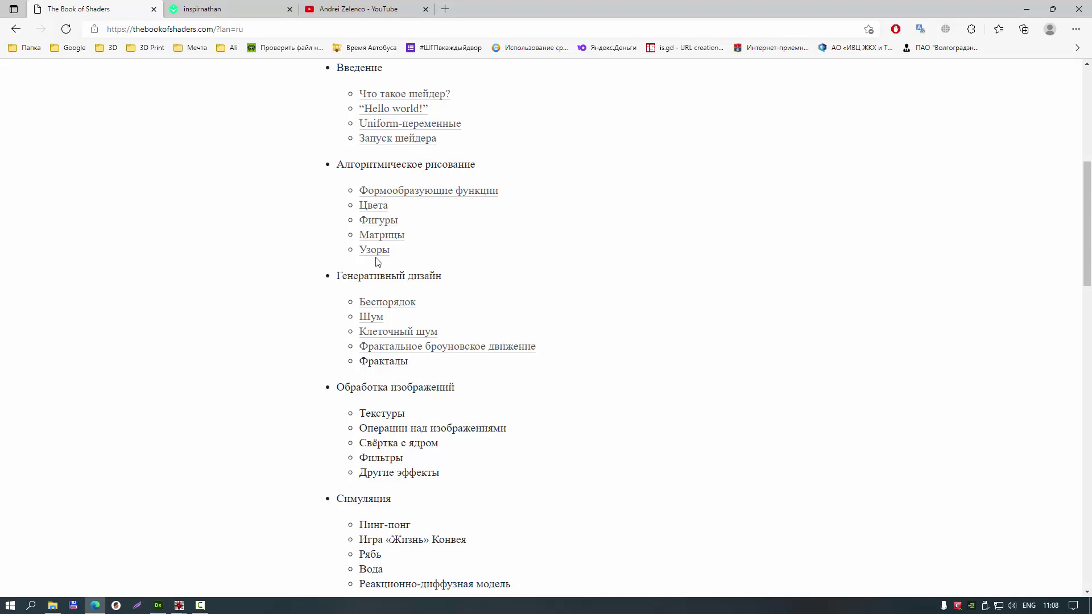
left_click(159, 605)
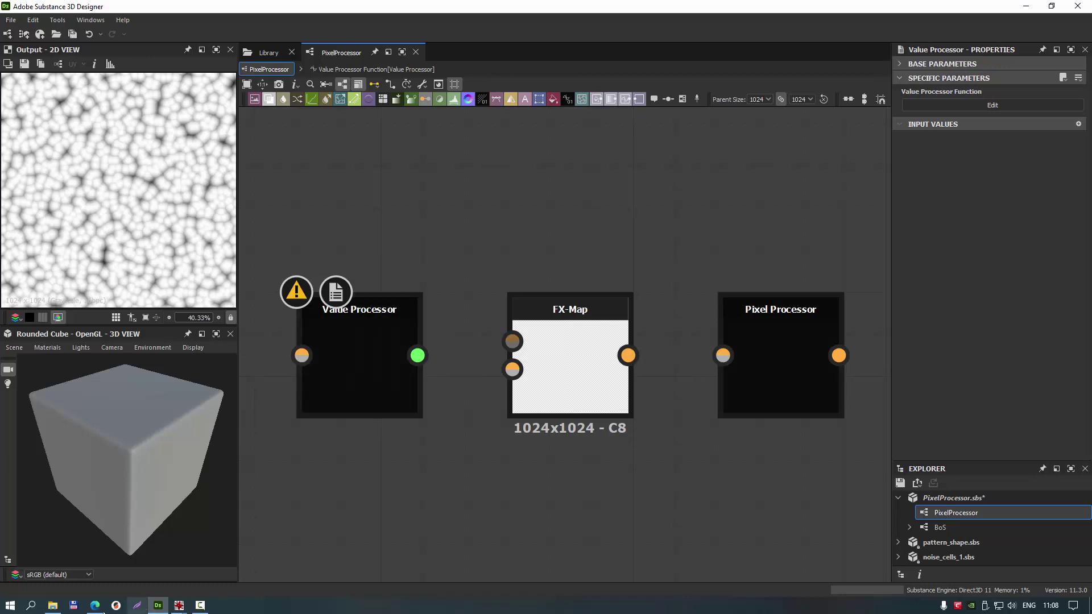
left_click(95, 608)
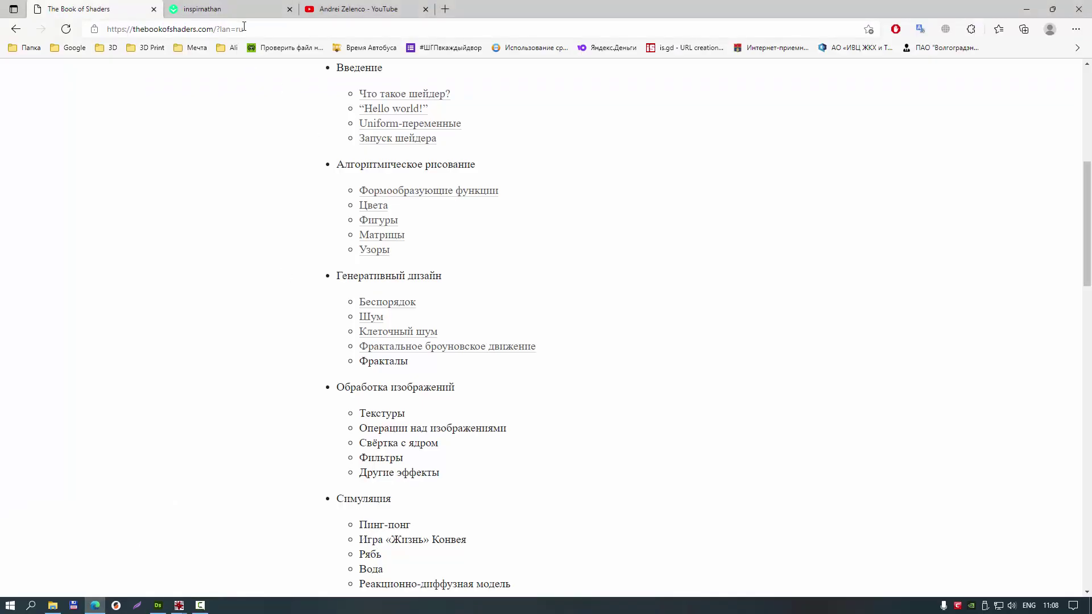
Browse the YouTube channel's Videos grid of Substance Designer uploads
left_click(363, 10)
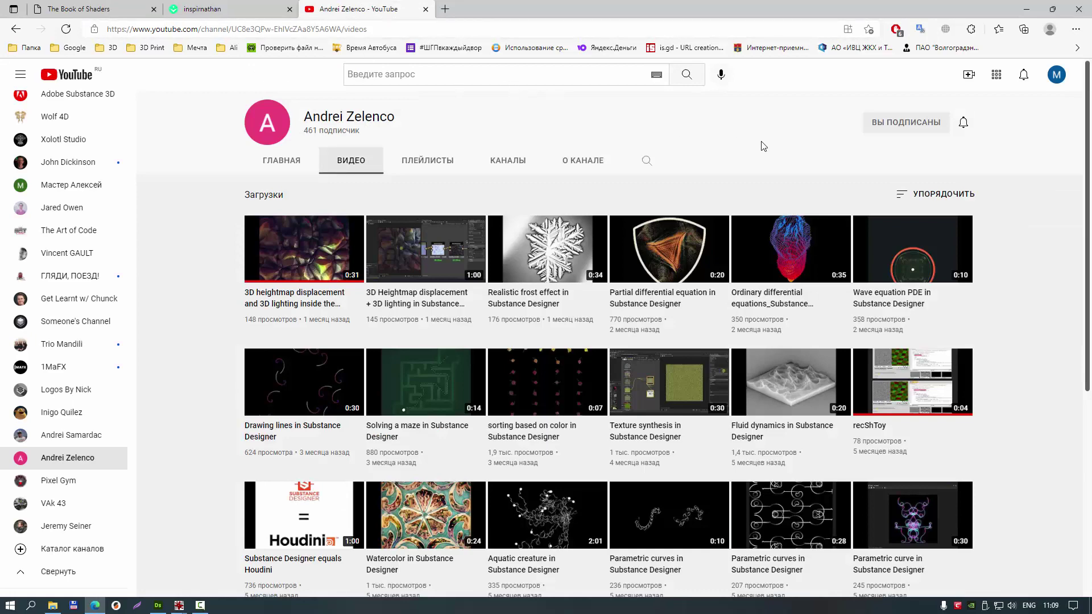
mouse_move(669, 269)
scroll(637, 310, "down", 5)
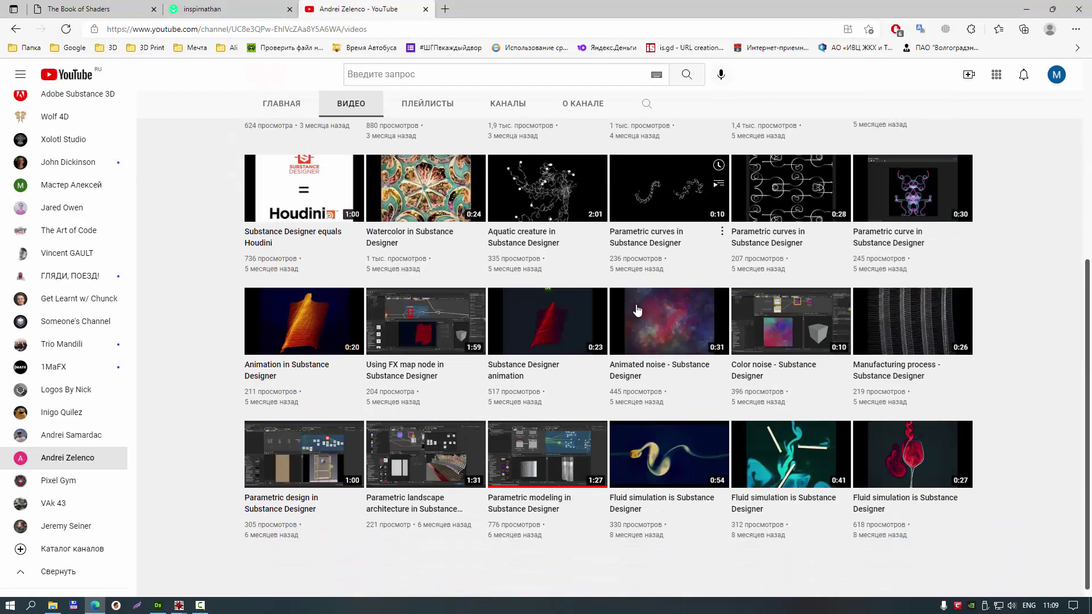
scroll(1023, 316, "down", 2)
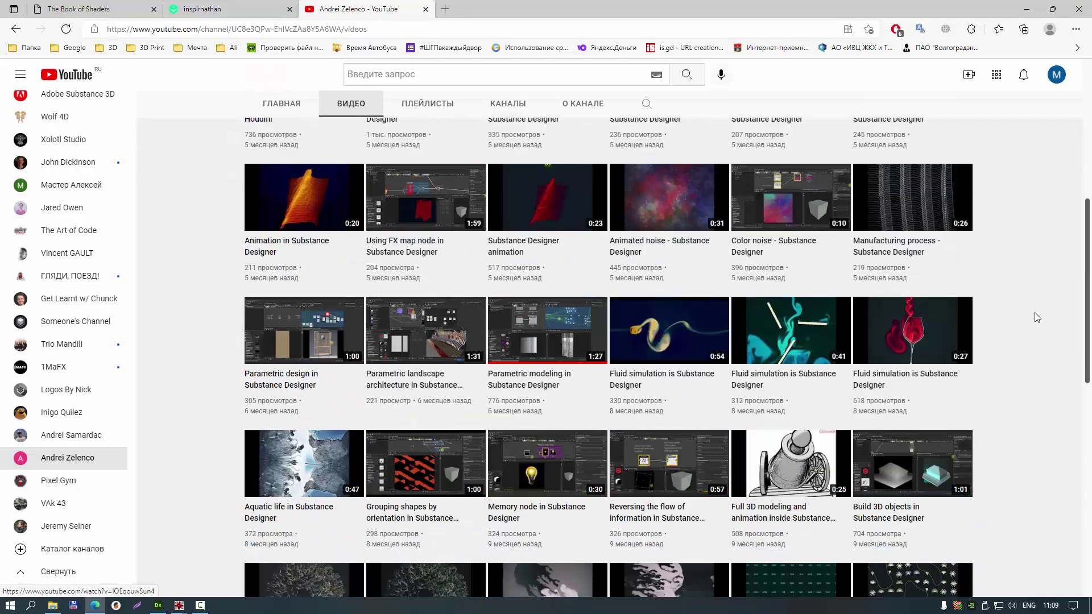
scroll(1035, 317, "down", 6)
scroll(1036, 349, "down", 3)
scroll(1029, 358, "up", 1)
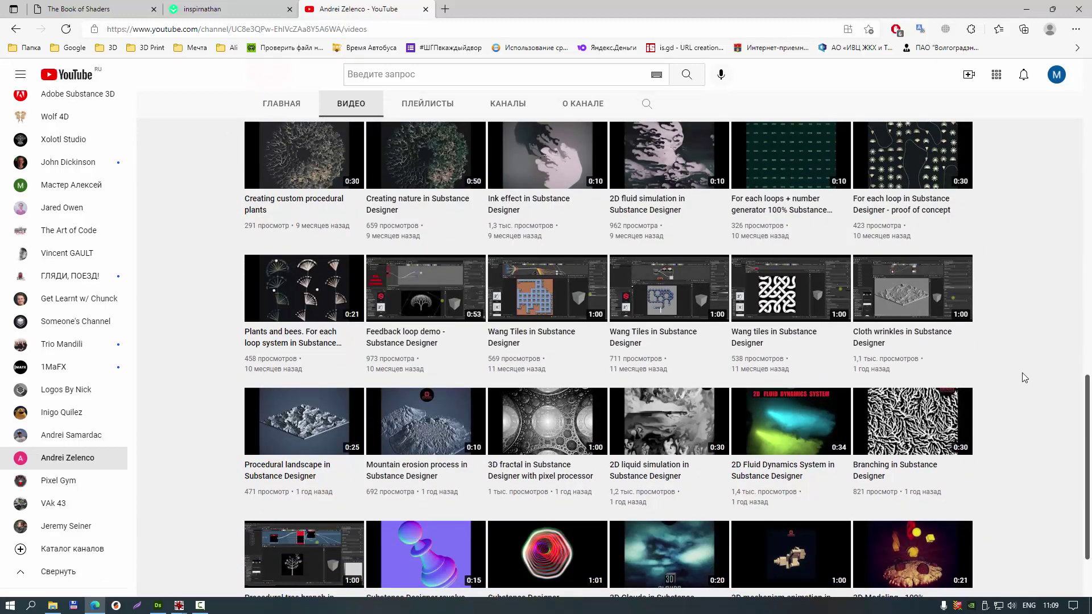
scroll(1022, 373, "down", 2)
scroll(1022, 375, "down", 3)
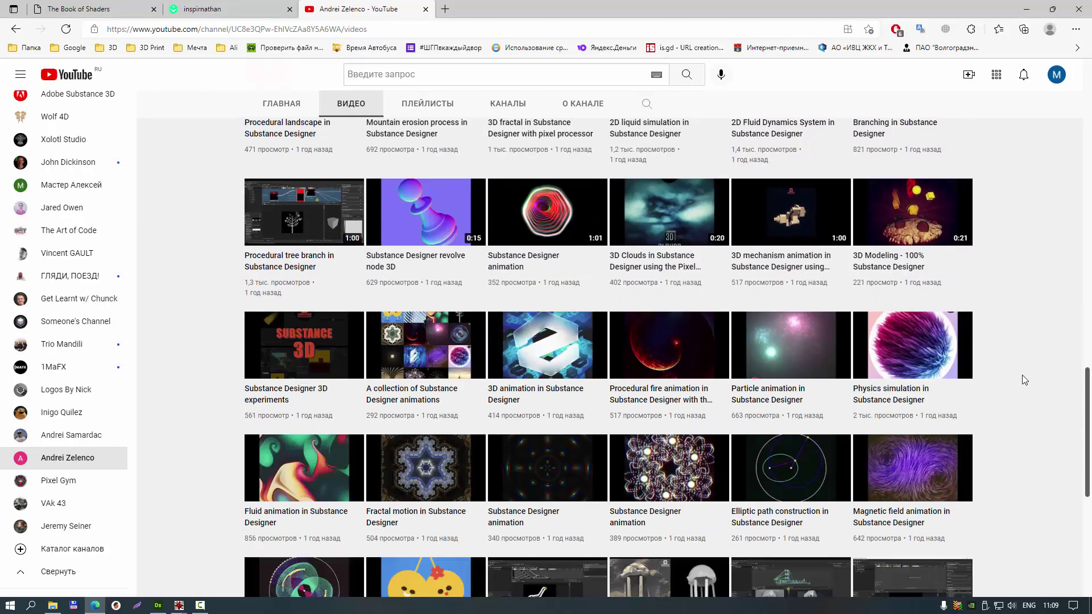
scroll(1025, 377, "down", 2)
scroll(1025, 378, "down", 3)
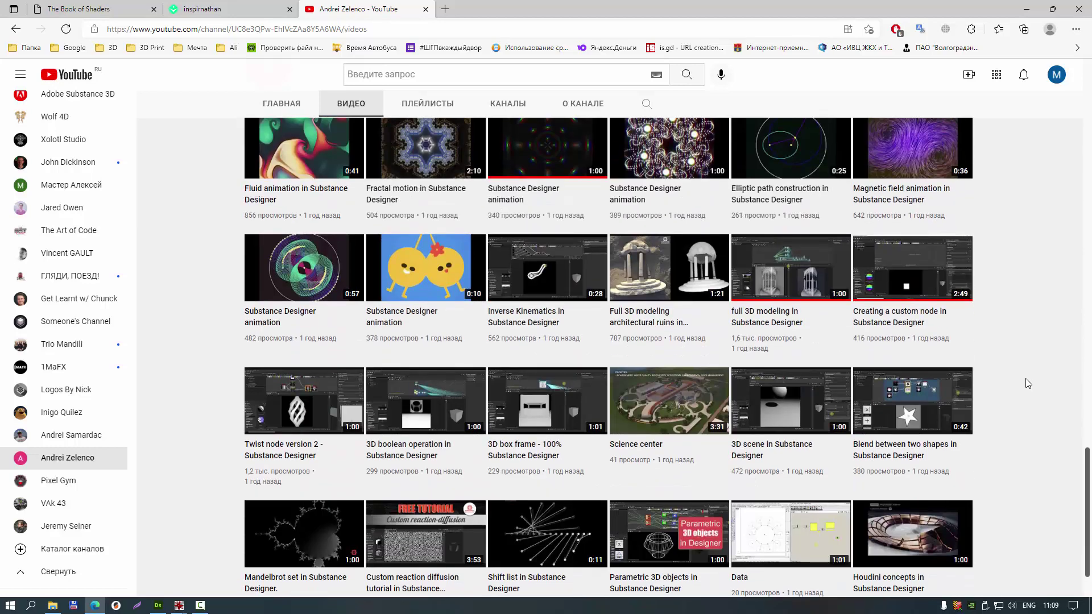
scroll(1025, 378, "down", 1)
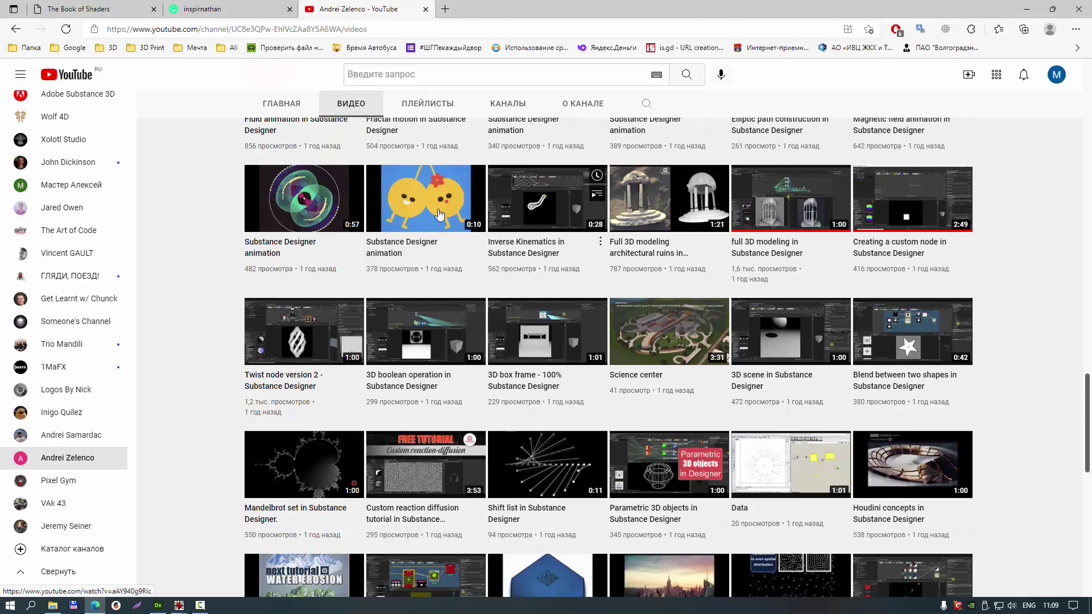
scroll(887, 267, "up", 4)
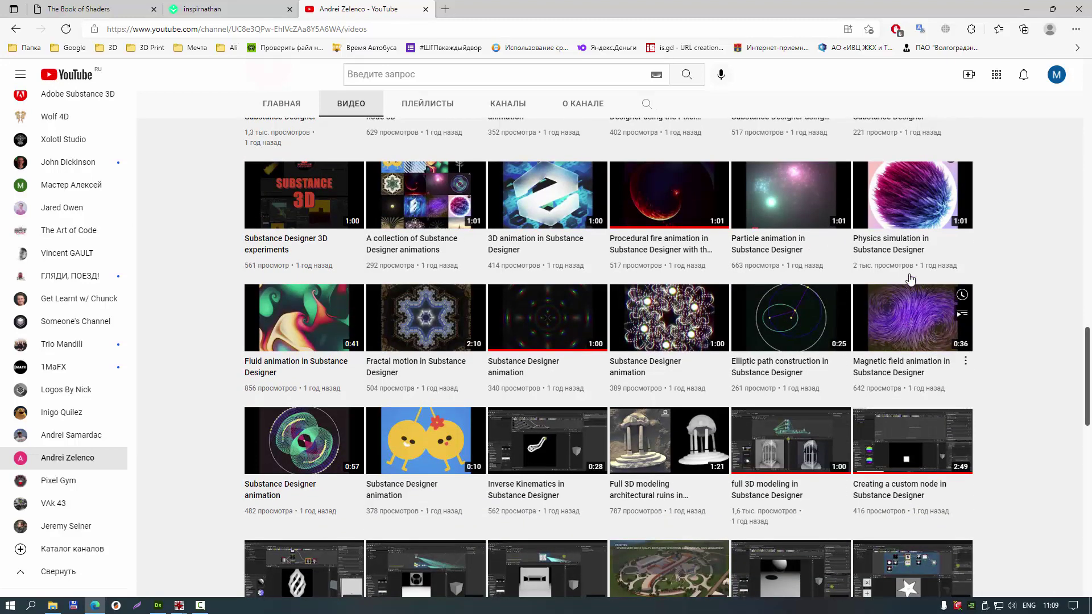
scroll(910, 279, "up", 5)
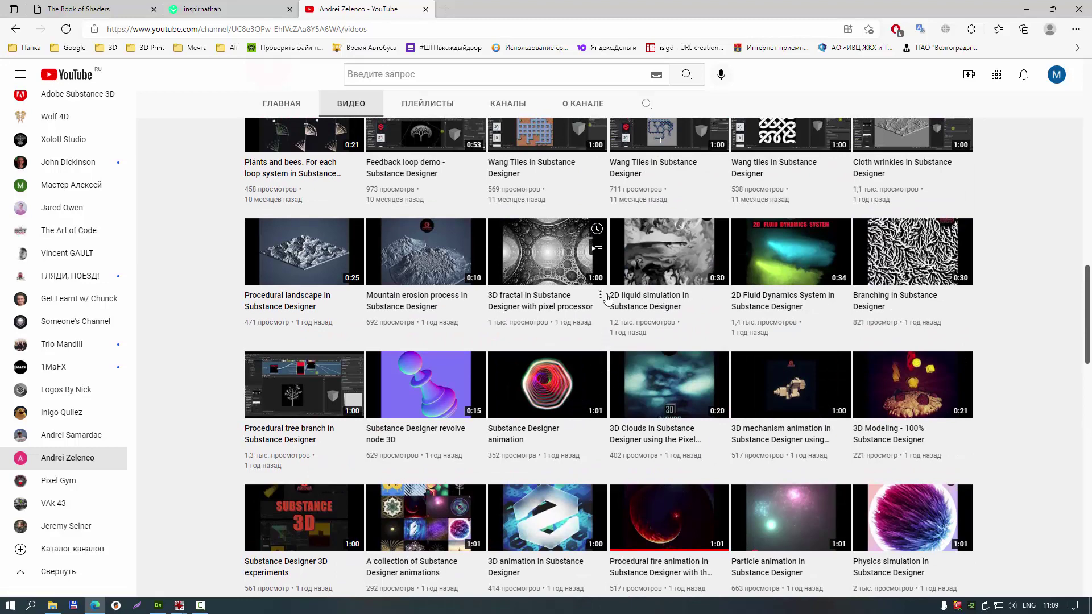
scroll(617, 390, "up", 5)
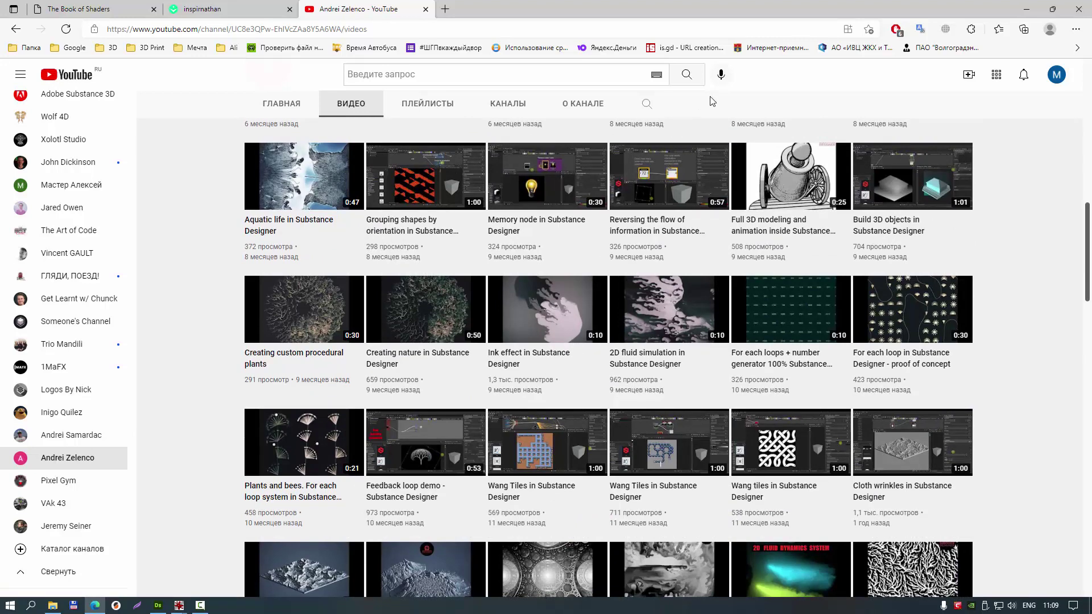
Open a Google search for 'substance viewer' in a new tab, then close it
key("ctrl+shift+t")
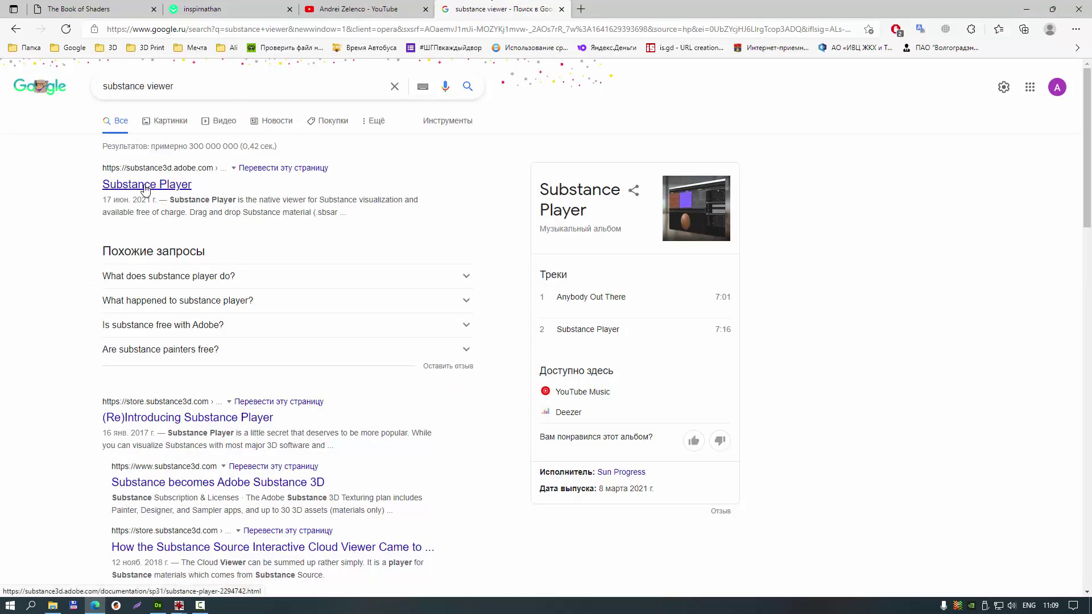
left_click(349, 14)
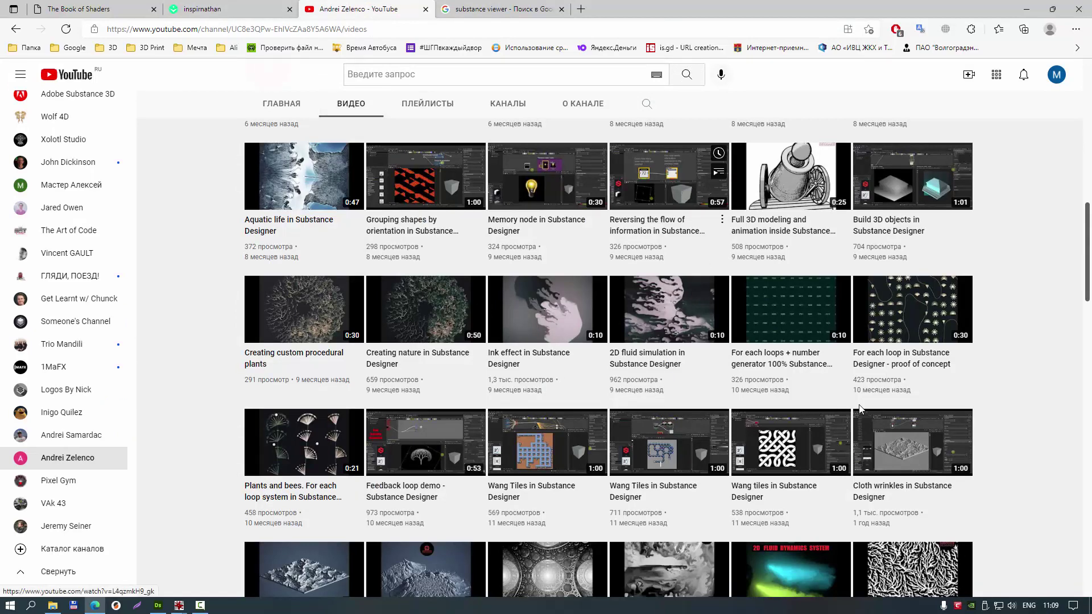
mouse_move(912, 308)
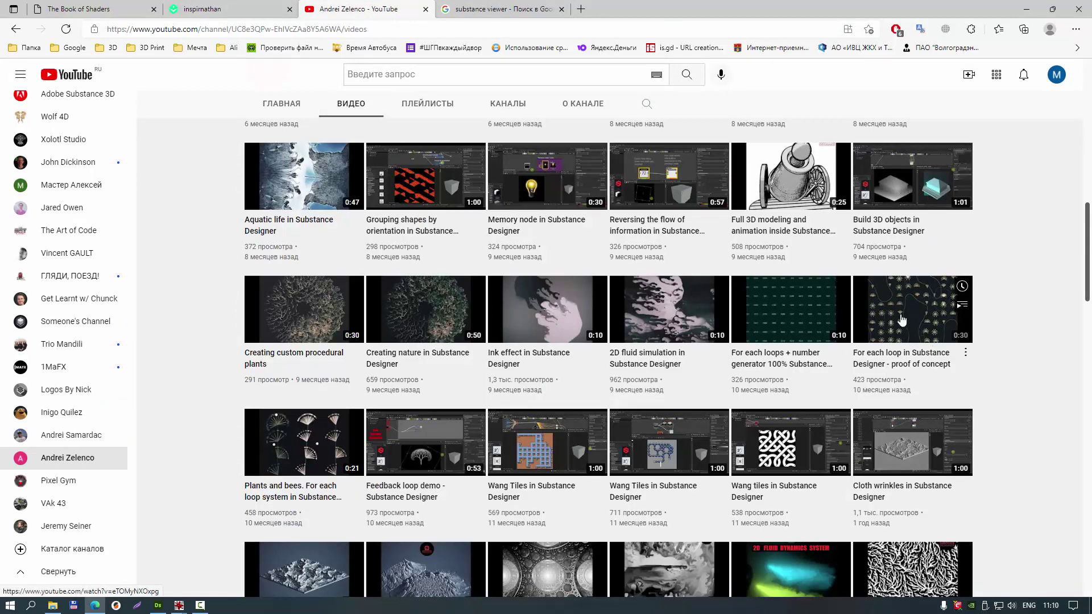
left_click(500, 9)
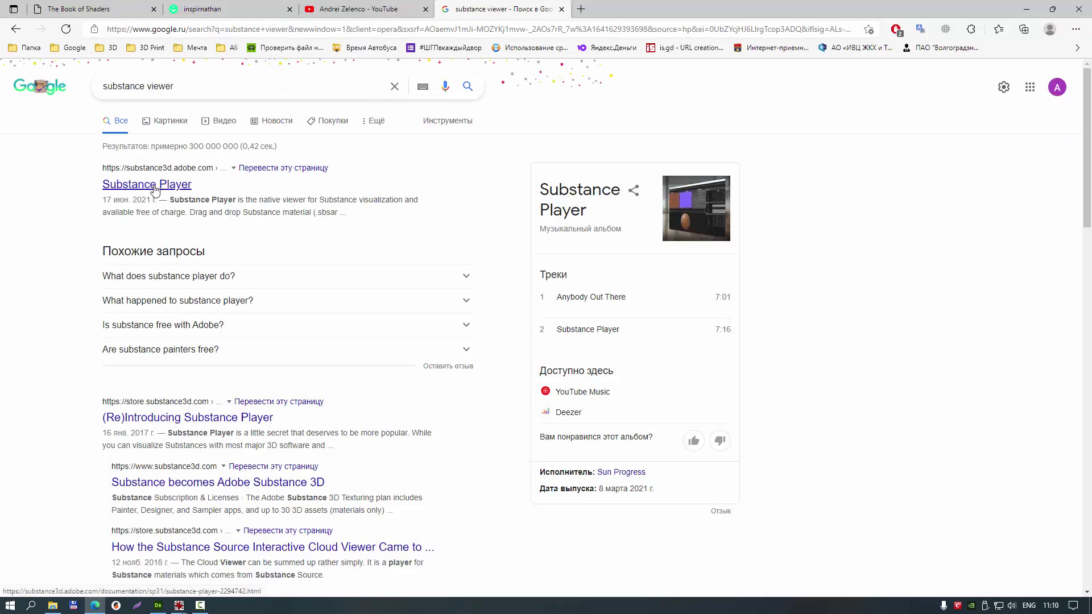
left_click(561, 9)
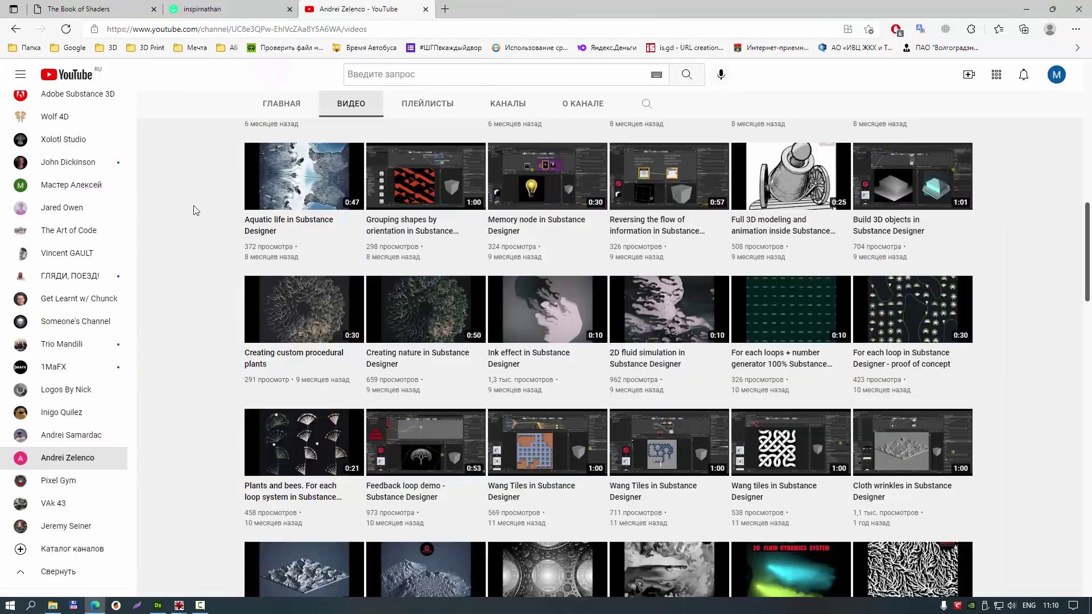
Scroll back through the channel's uploaded videos
scroll(173, 239, "up", 3)
scroll(173, 239, "up", 8)
scroll(173, 239, "up", 2)
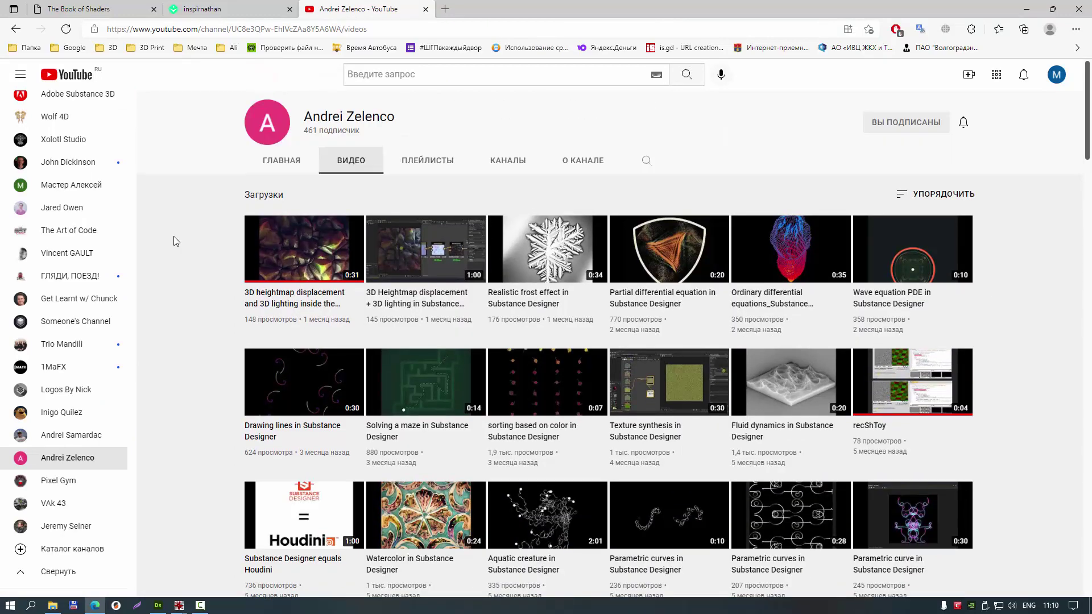
scroll(173, 237, "down", 5)
scroll(177, 236, "up", 4)
scroll(177, 236, "down", 3)
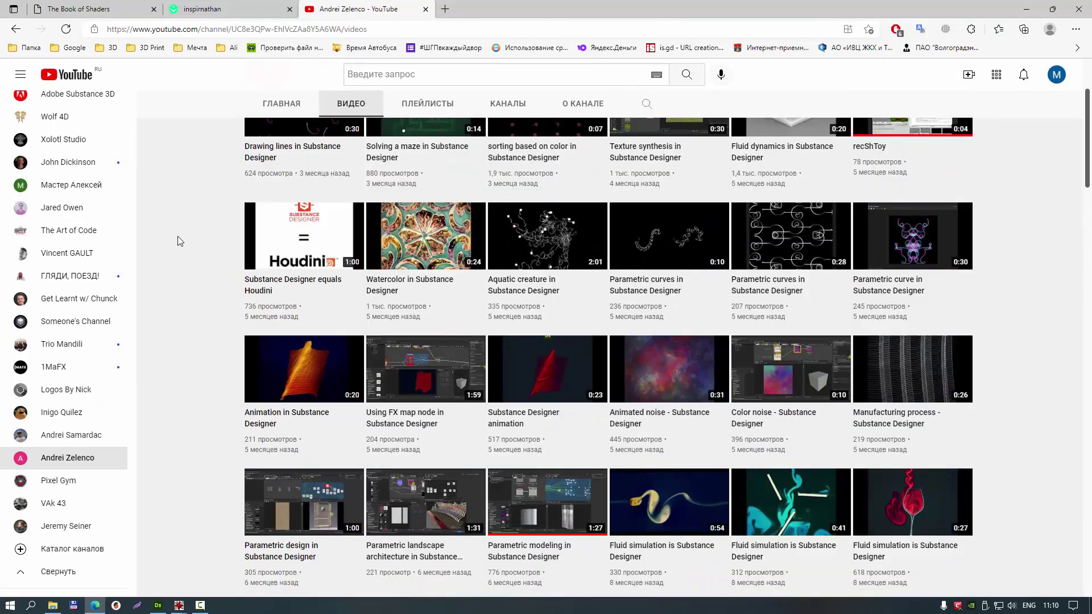
scroll(178, 236, "down", 3)
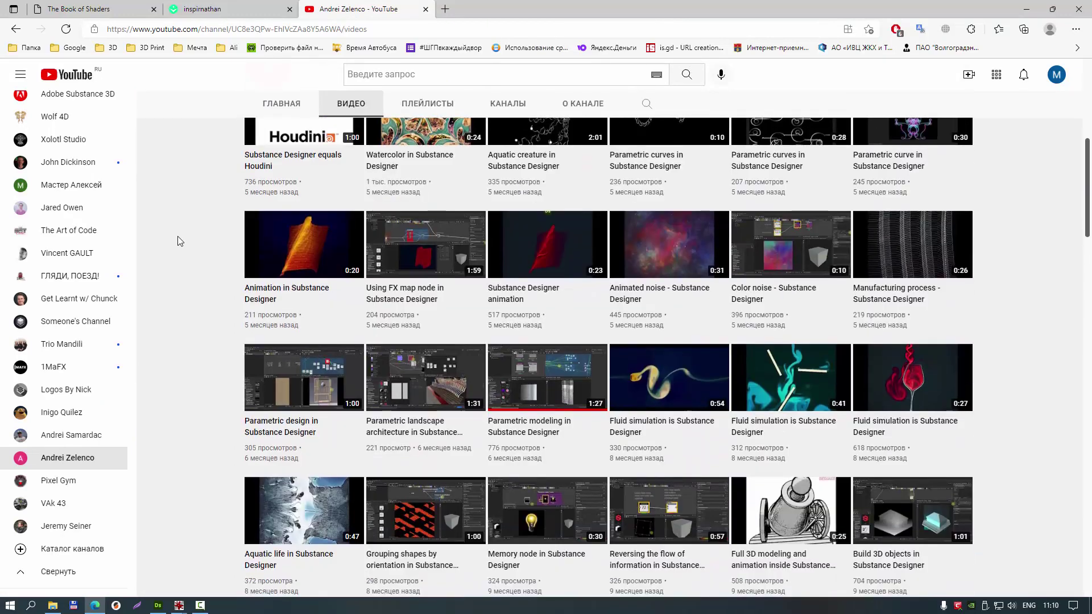
scroll(177, 236, "down", 3)
scroll(178, 236, "down", 5)
scroll(178, 236, "down", 5)
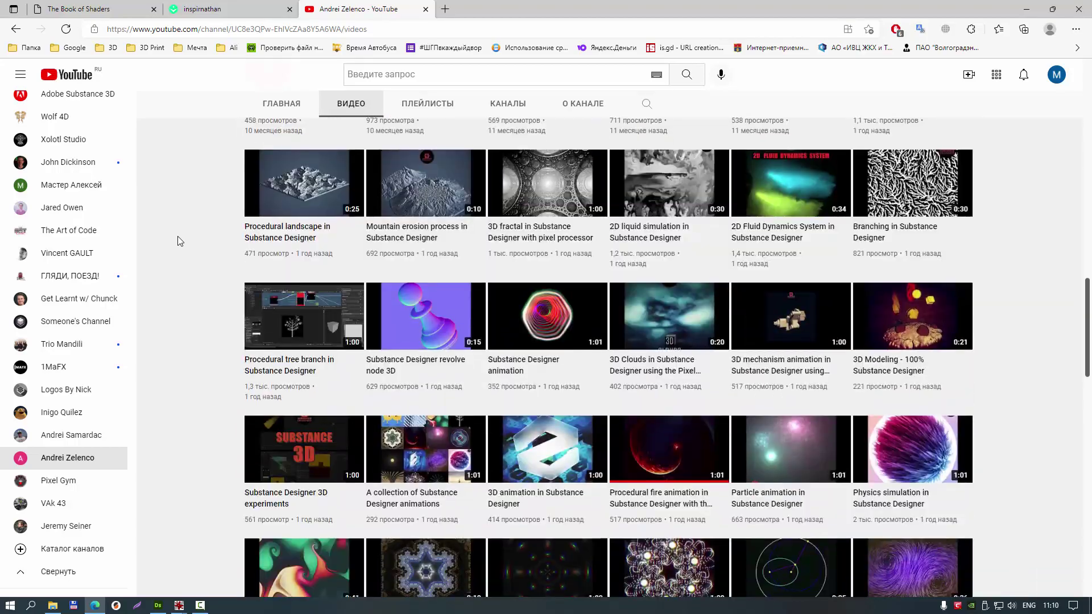
scroll(178, 237, "down", 4)
scroll(254, 252, "down", 3)
scroll(245, 240, "down", 3)
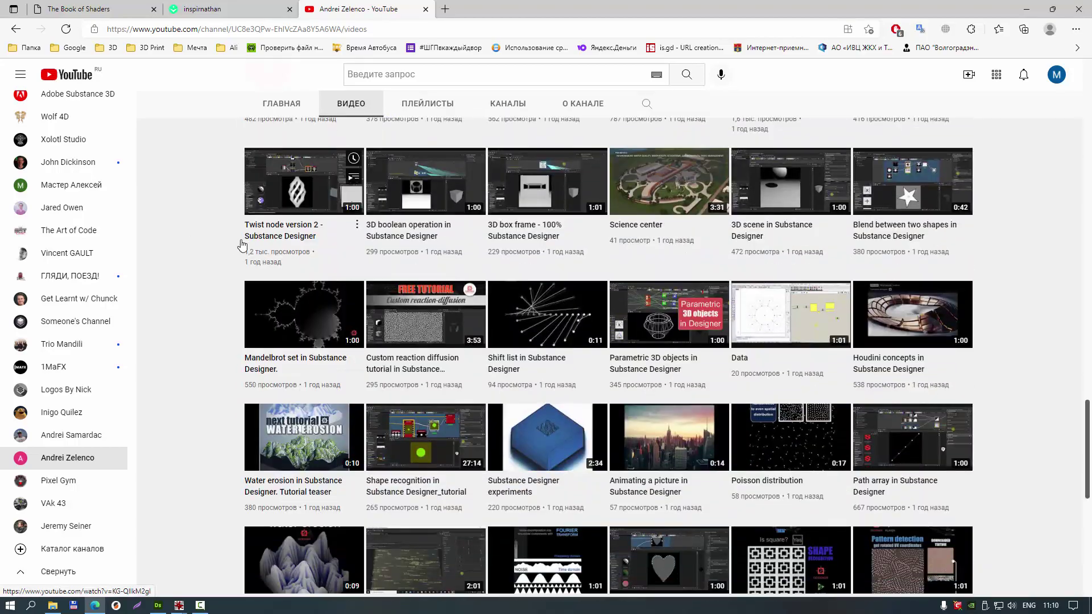
scroll(244, 239, "up", 10)
scroll(245, 239, "up", 10)
scroll(244, 238, "up", 10)
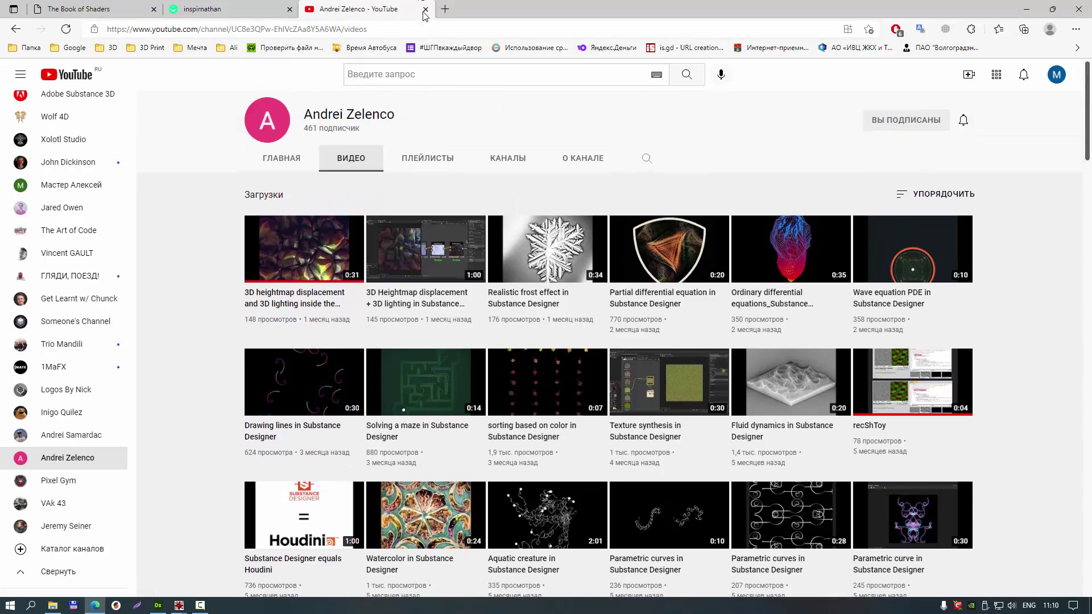
Close the YouTube channel page and go back to The Book of Shaders contents
left_click(425, 9)
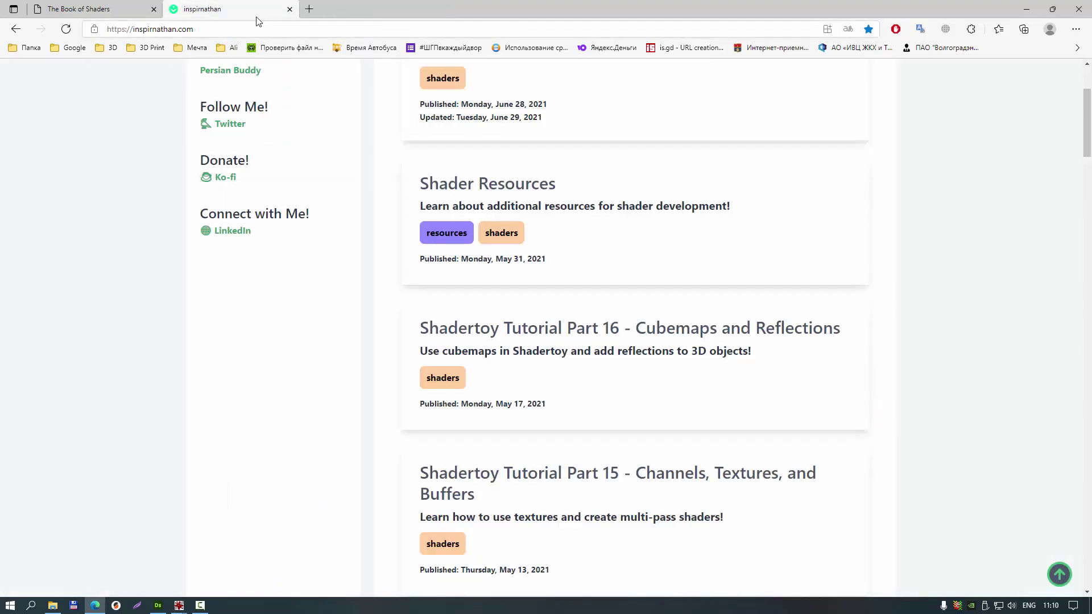
left_click(77, 9)
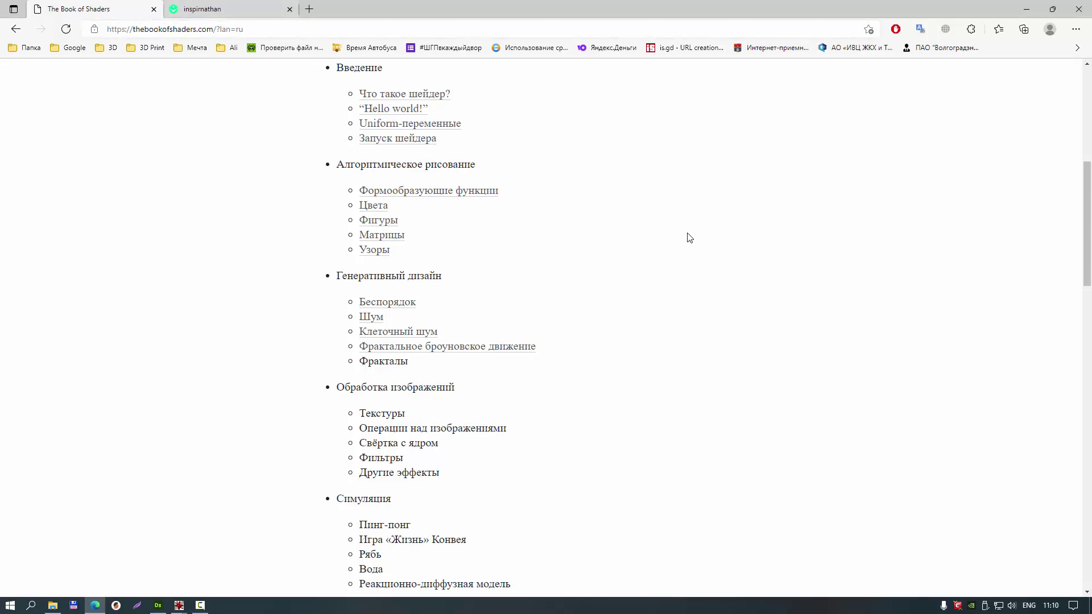
scroll(569, 347, "up", 1)
scroll(621, 344, "up", 6)
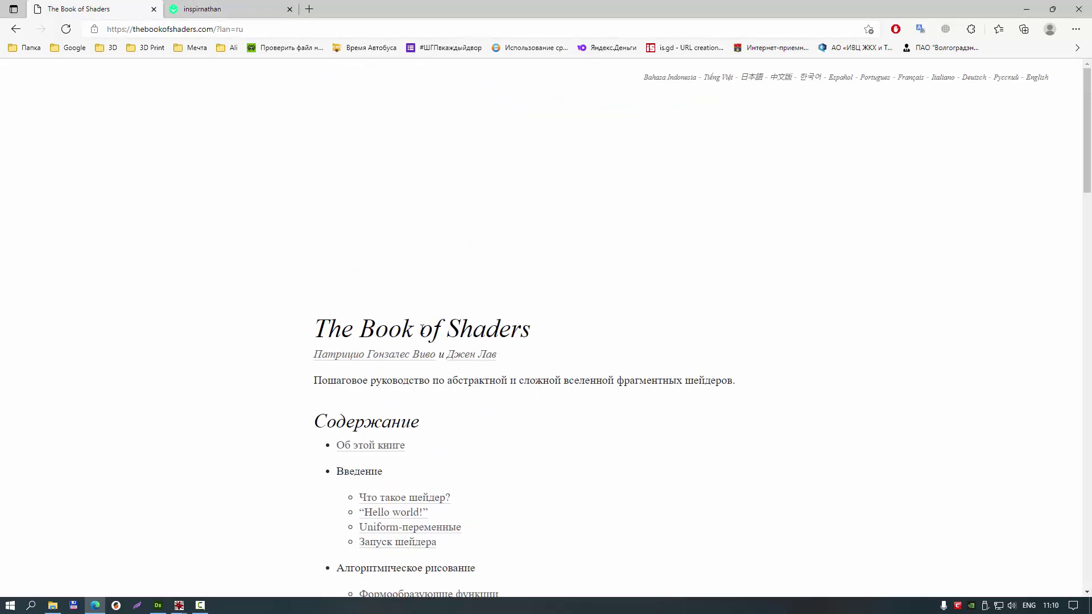
Scroll the inspirnathan.com post list down to Shadertoy Tutorial Parts 1 and 2
left_click(232, 7)
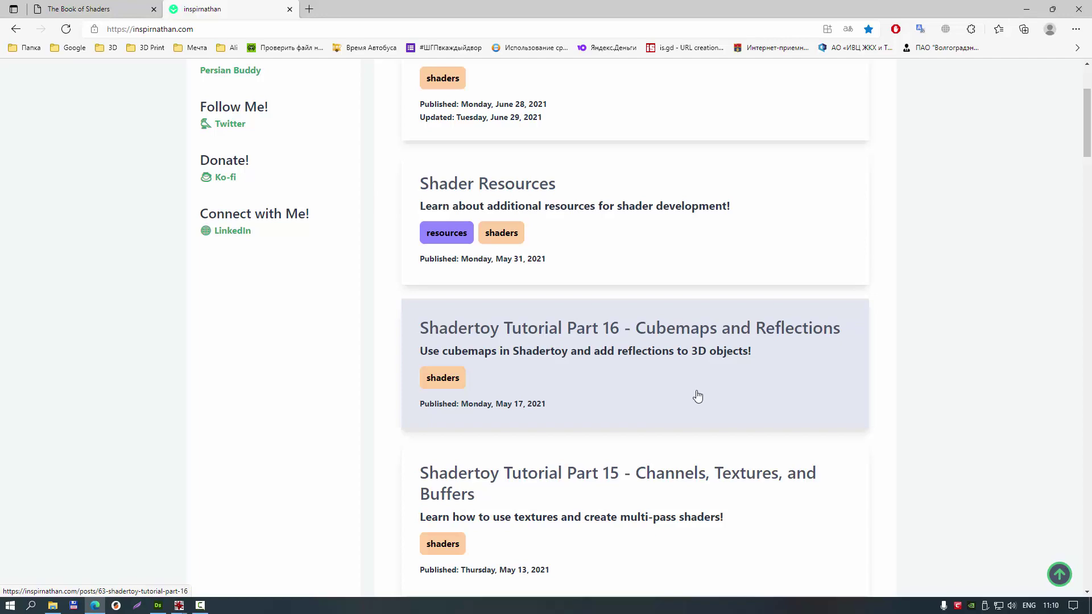
scroll(697, 396, "down", 1)
scroll(697, 396, "down", 5)
scroll(695, 394, "down", 6)
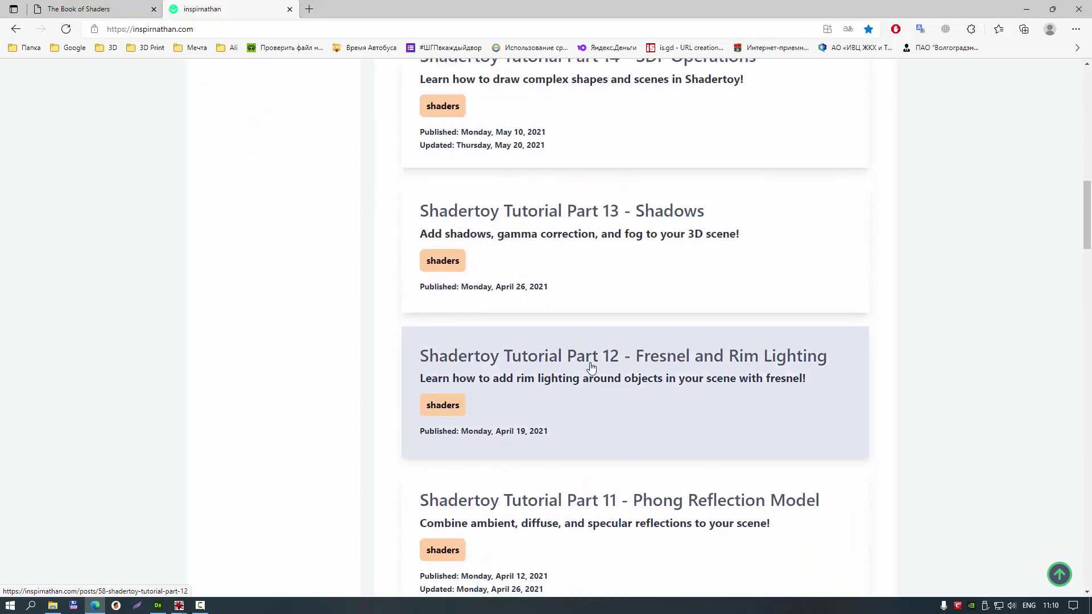
scroll(587, 368, "down", 6)
scroll(630, 371, "down", 5)
scroll(646, 373, "down", 10)
scroll(654, 378, "down", 5)
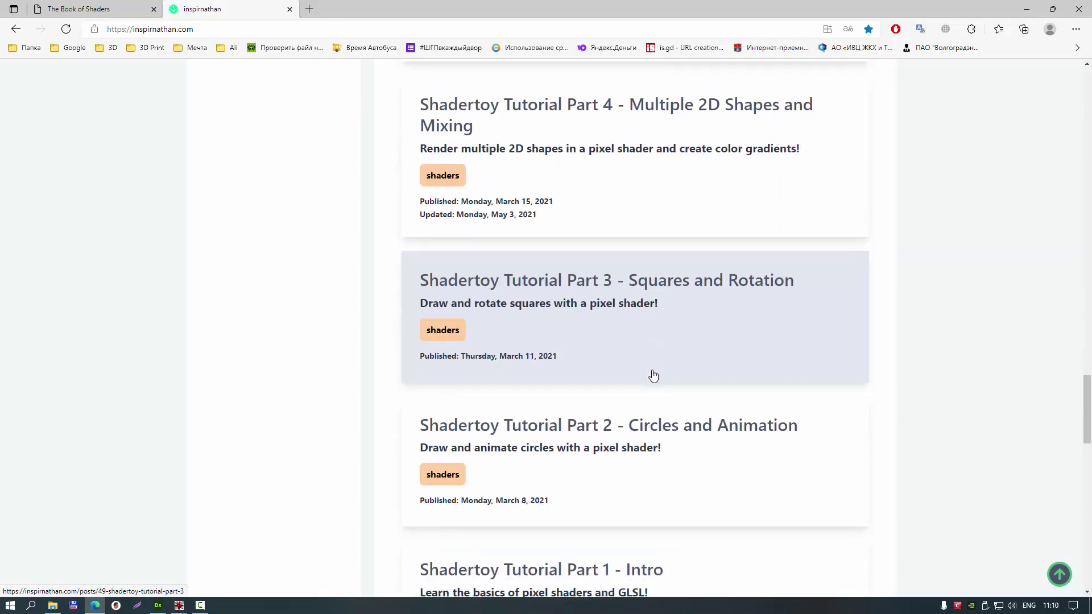
scroll(654, 375, "down", 8)
scroll(623, 163, "up", 3)
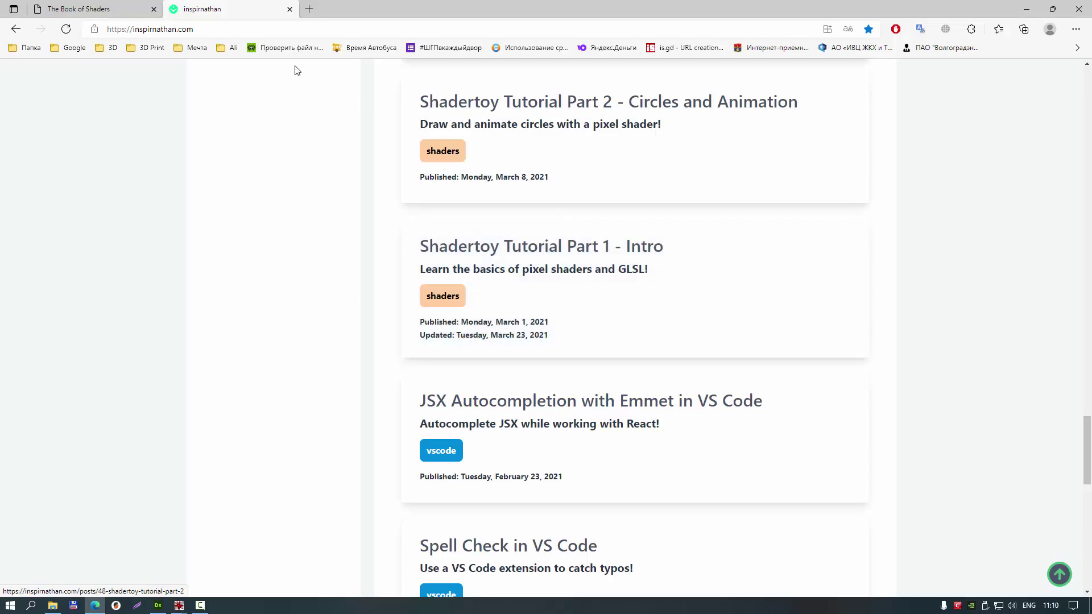
Close the inspirnathan tab and open the chapter 'Что такое шейдер?' from the contents
left_click(290, 10)
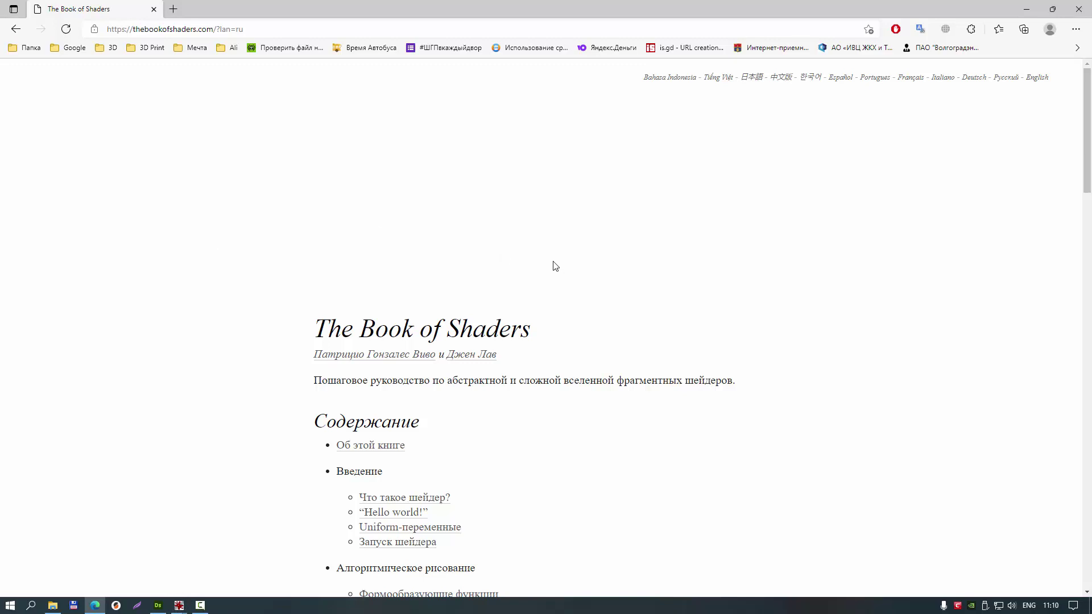
scroll(554, 266, "down", 3)
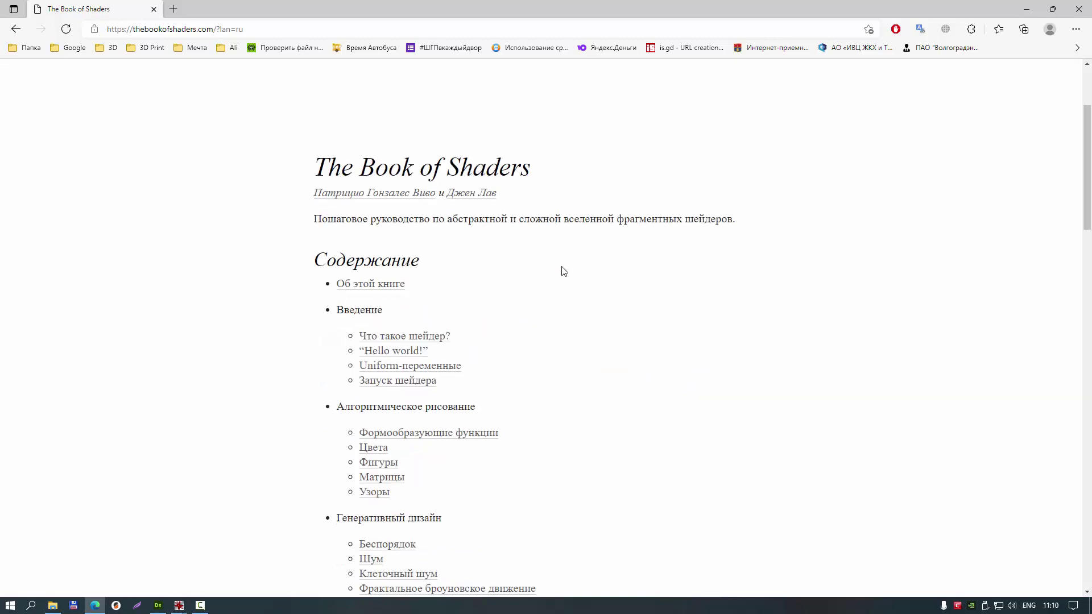
left_click(404, 337)
Scroll through the chapter to its CPU/GPU parallel-processing illustrations
scroll(828, 354, "down", 9)
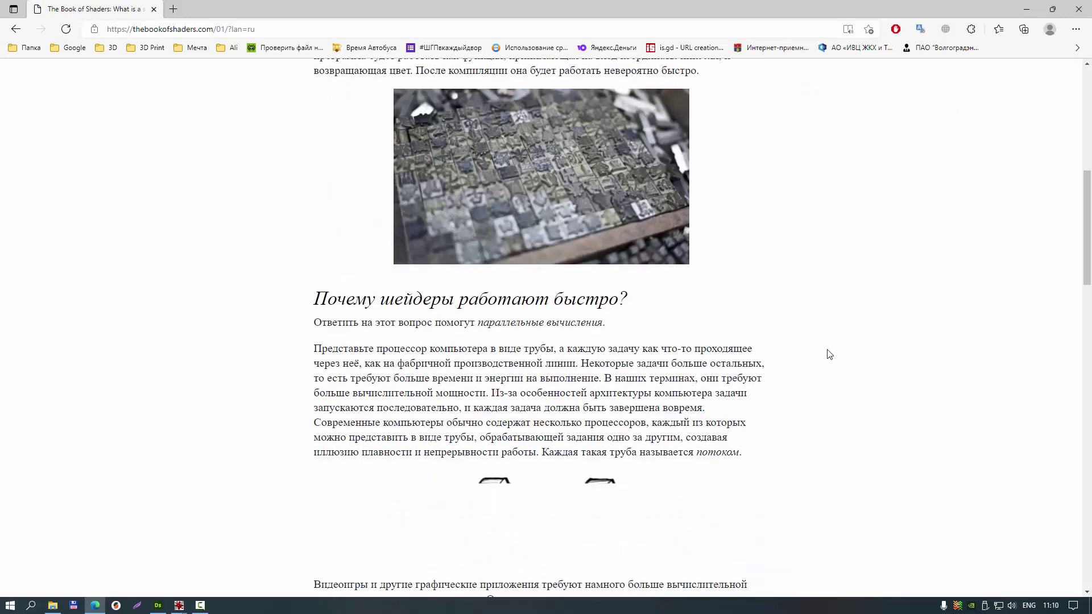
scroll(829, 354, "down", 7)
scroll(828, 354, "up", 2)
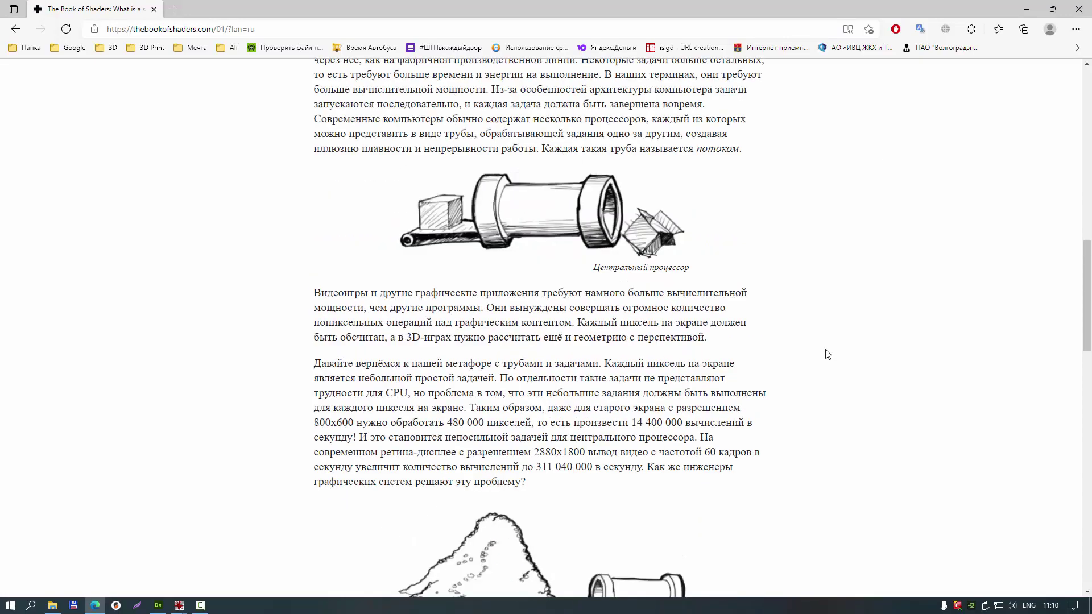
scroll(828, 354, "up", 3)
scroll(828, 354, "down", 1)
scroll(827, 354, "down", 6)
scroll(827, 354, "down", 6)
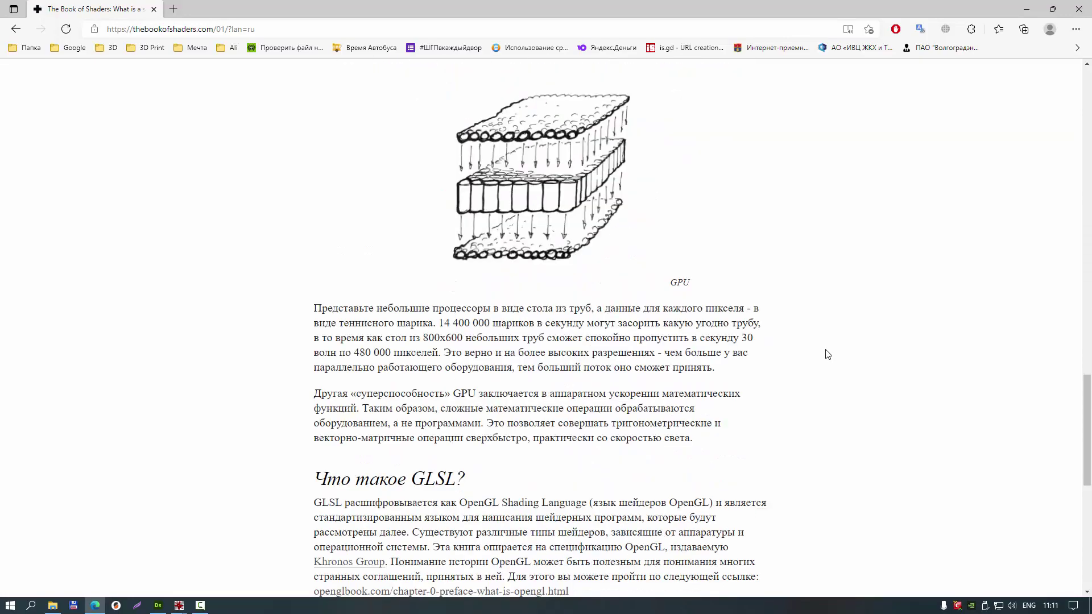
scroll(828, 354, "up", 3)
scroll(827, 355, "up", 3)
scroll(827, 355, "up", 7)
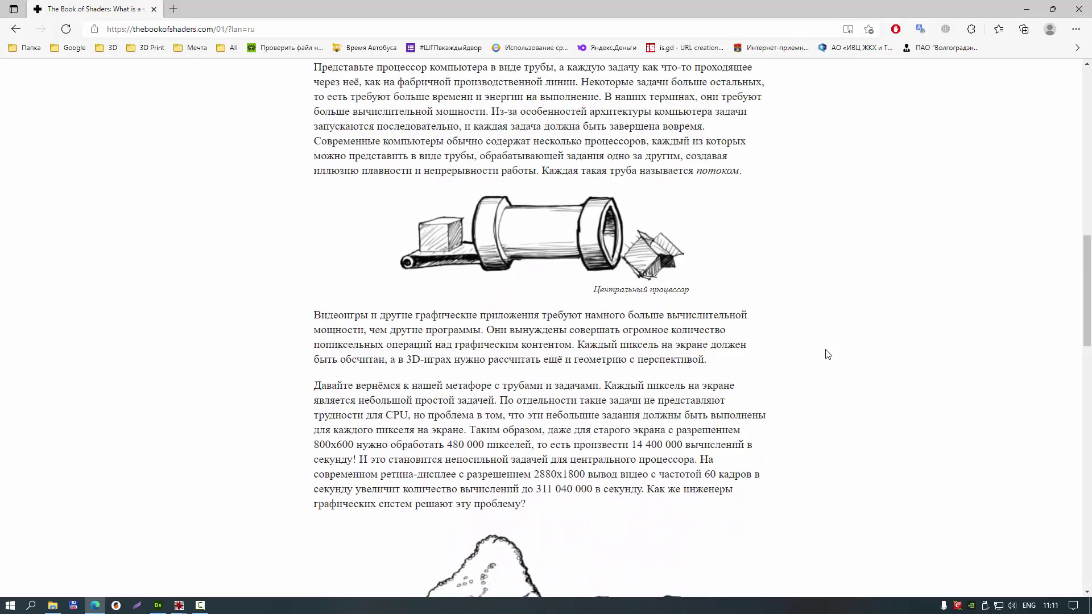
scroll(828, 354, "down", 7)
scroll(828, 354, "up", 4)
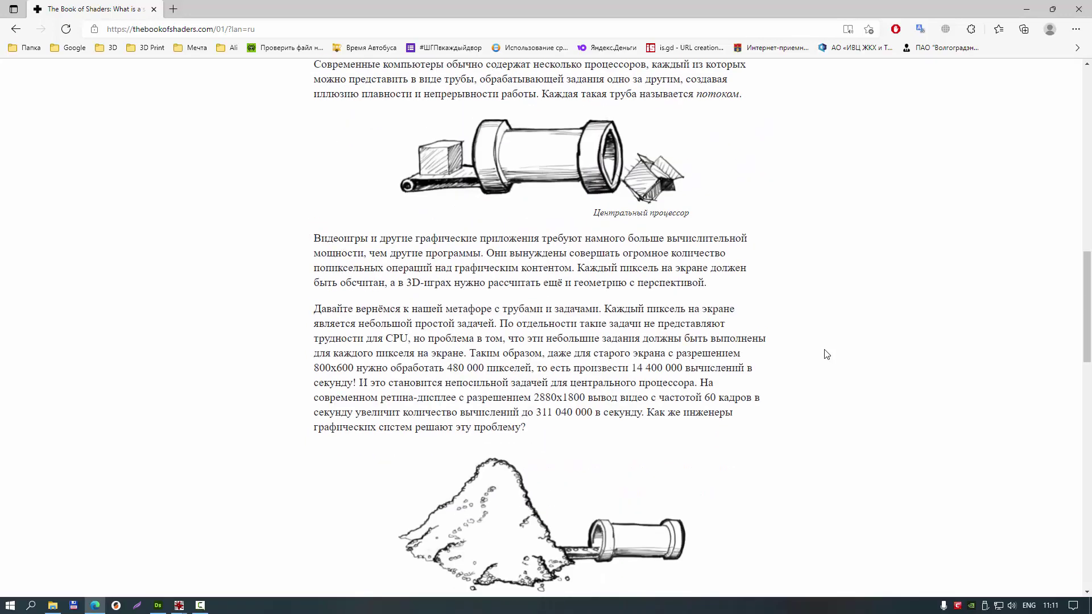
scroll(826, 354, "down", 3)
scroll(826, 353, "up", 2)
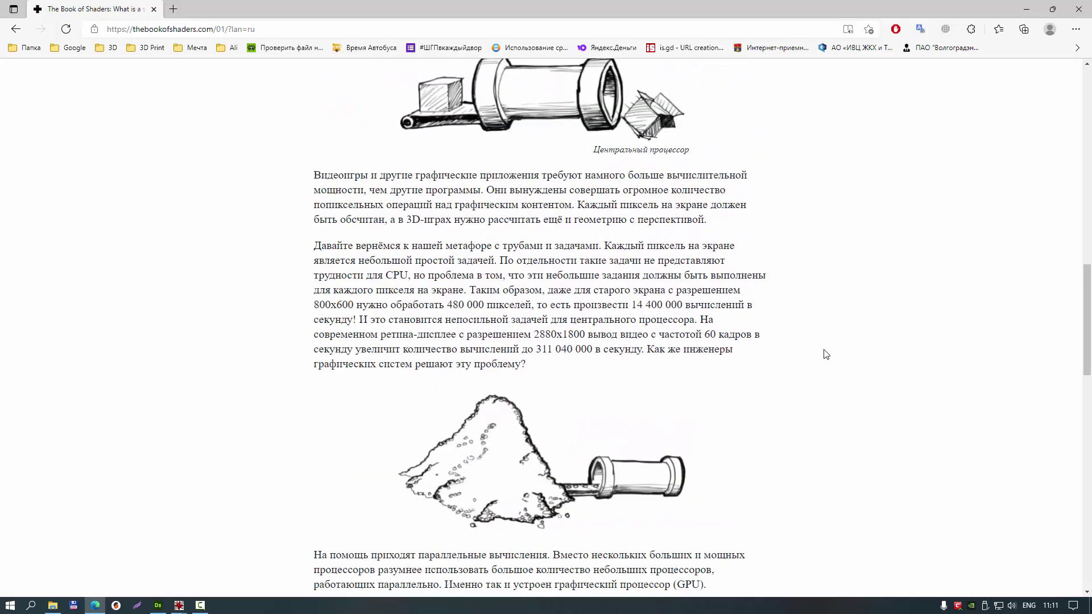
scroll(826, 353, "up", 3)
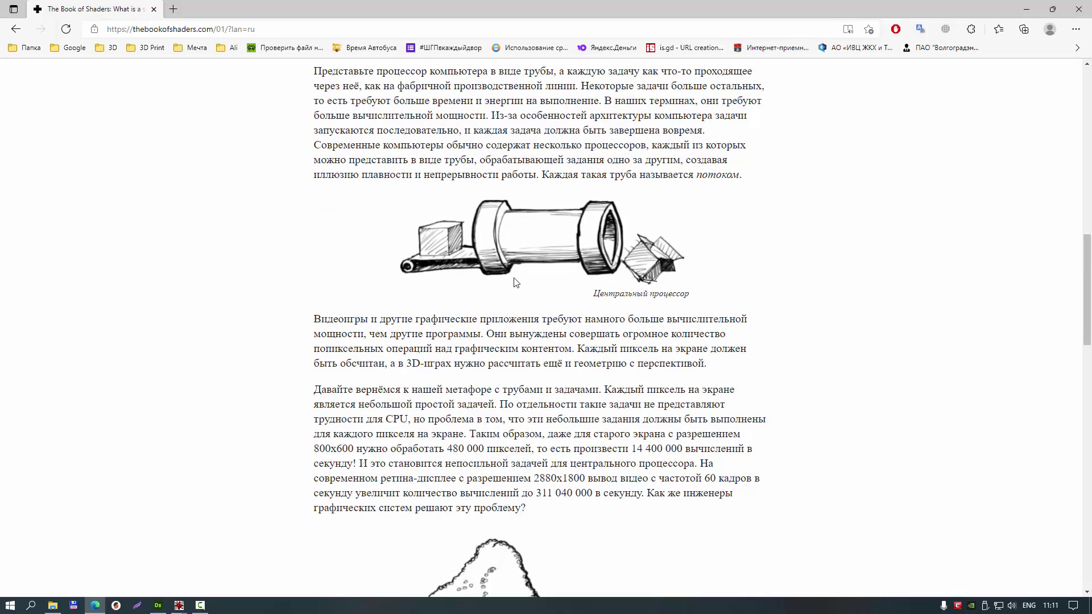
scroll(818, 313, "down", 3)
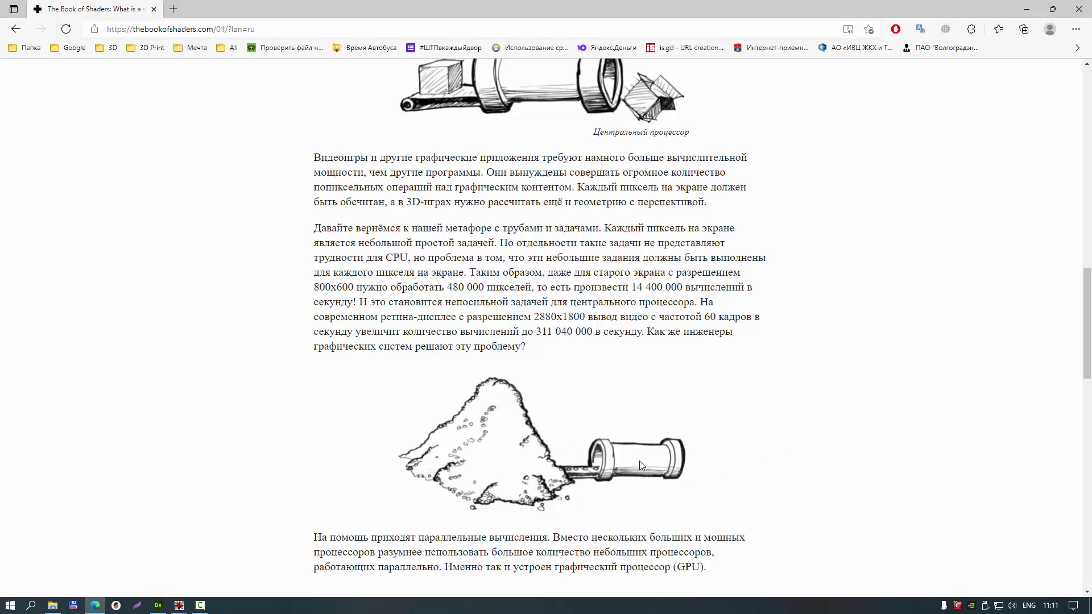
Read down through the chapter to the 'Что такое GLSL?' section
scroll(807, 448, "down", 3)
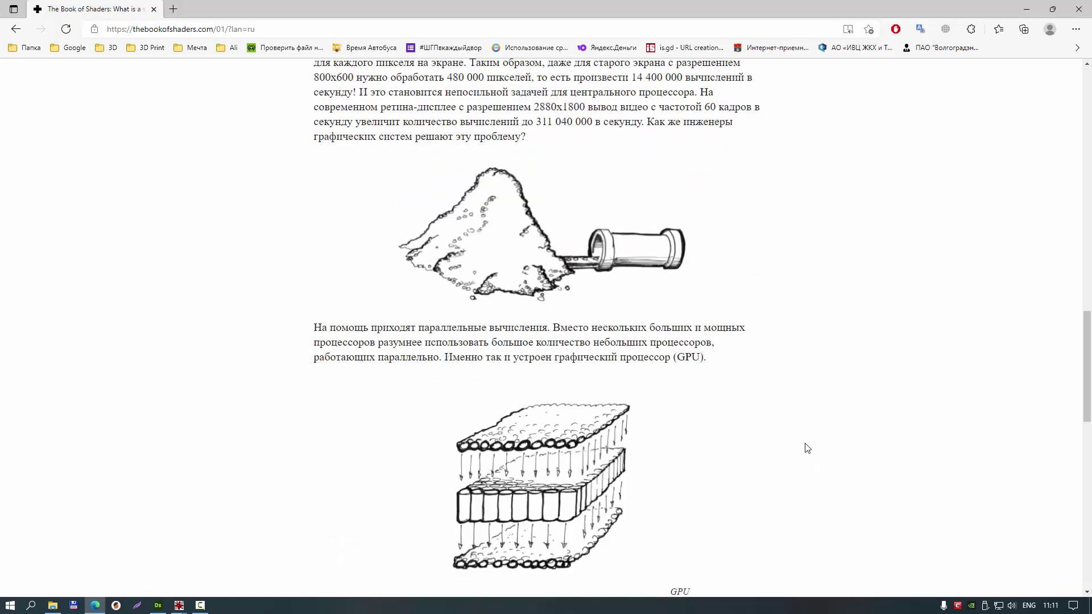
scroll(808, 449, "down", 2)
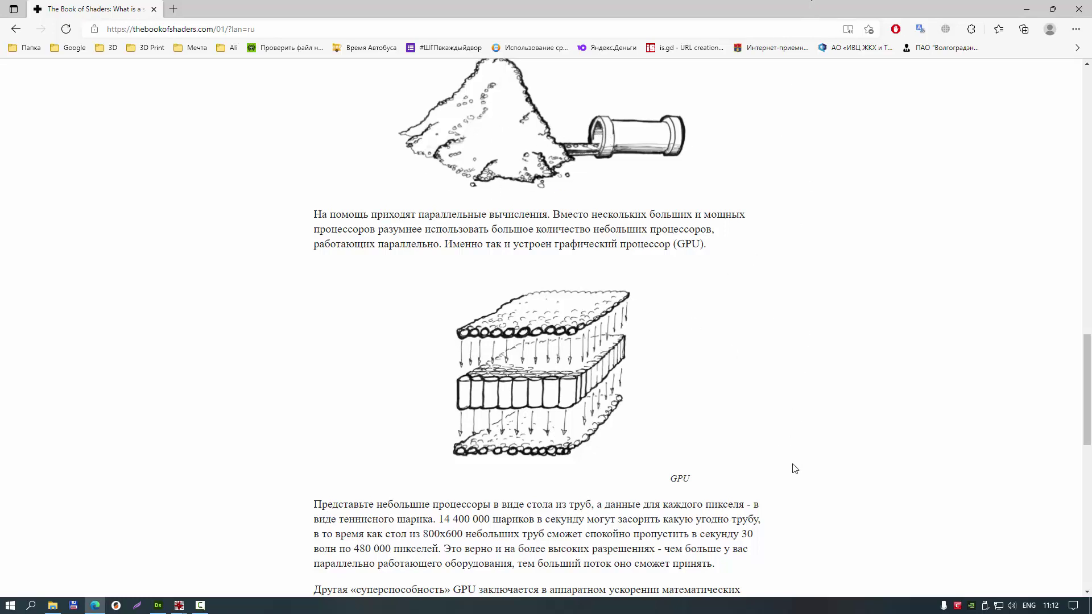
scroll(793, 344, "down", 5)
scroll(796, 347, "up", 3)
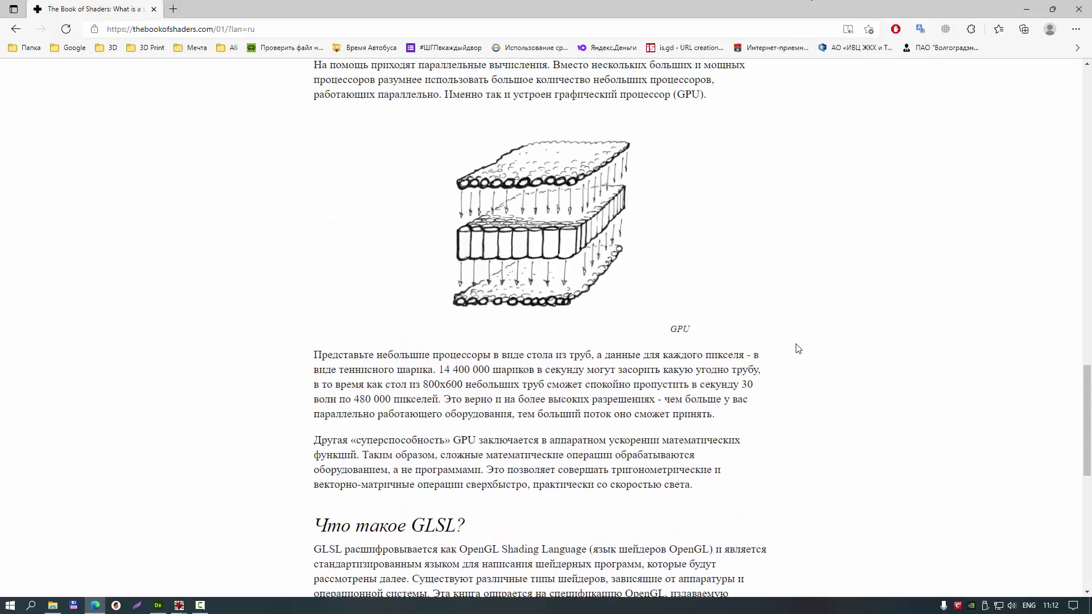
scroll(796, 348, "up", 1)
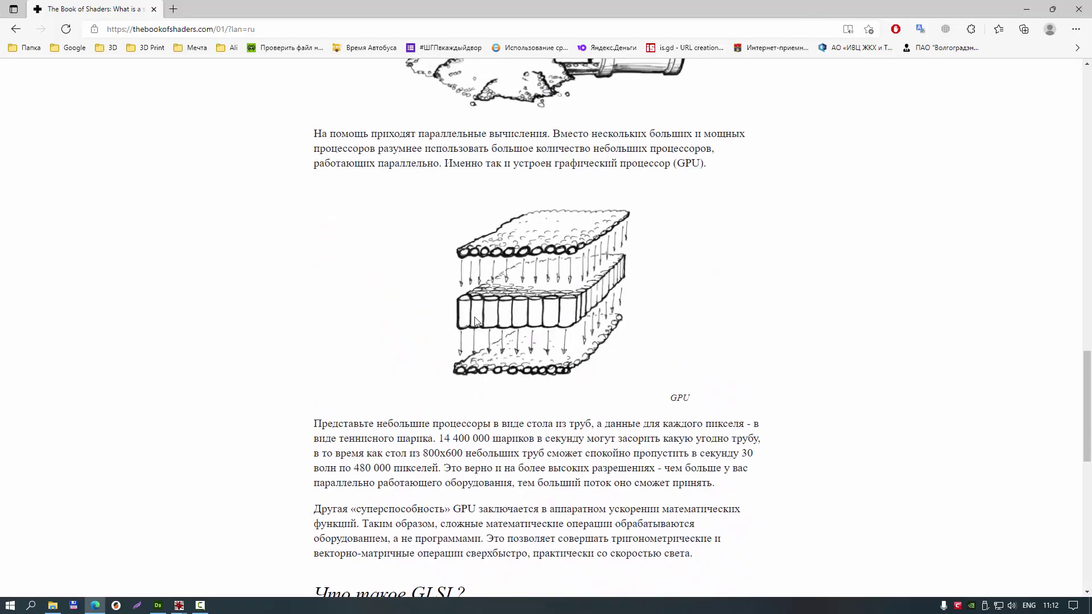
scroll(774, 344, "down", 6)
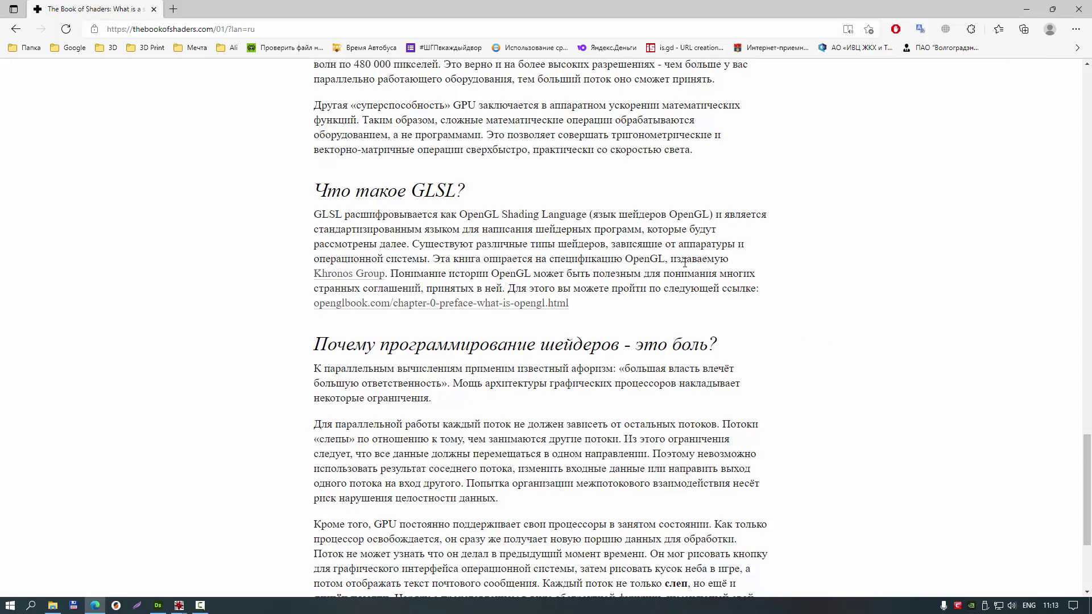
Highlight then clear 'GLSL' in the heading, and bring Substance 3D Designer forward
left_click_drag(411, 190, 457, 189)
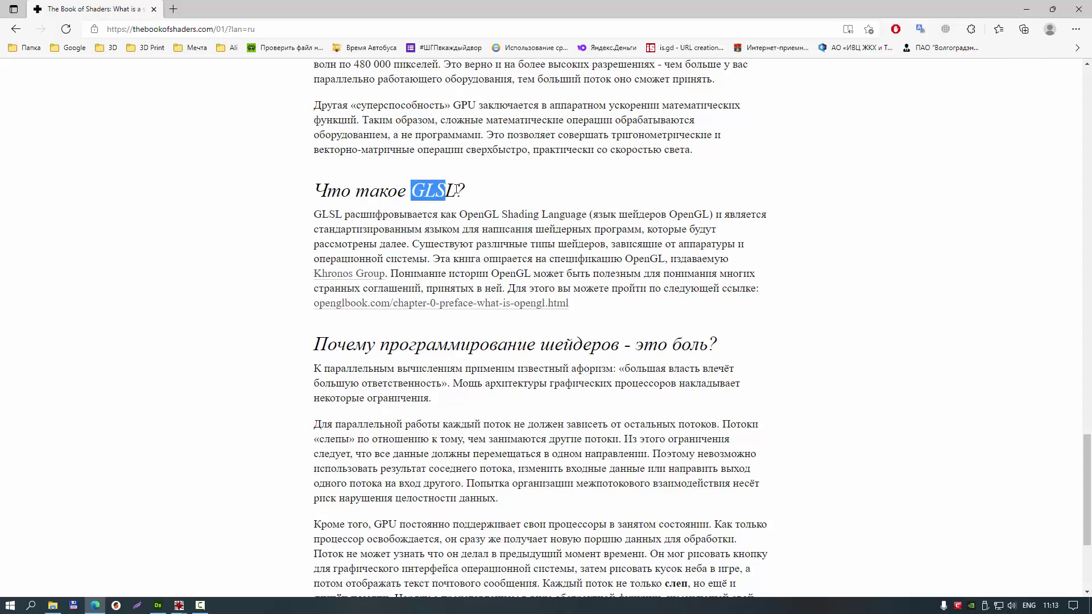
left_click(440, 189)
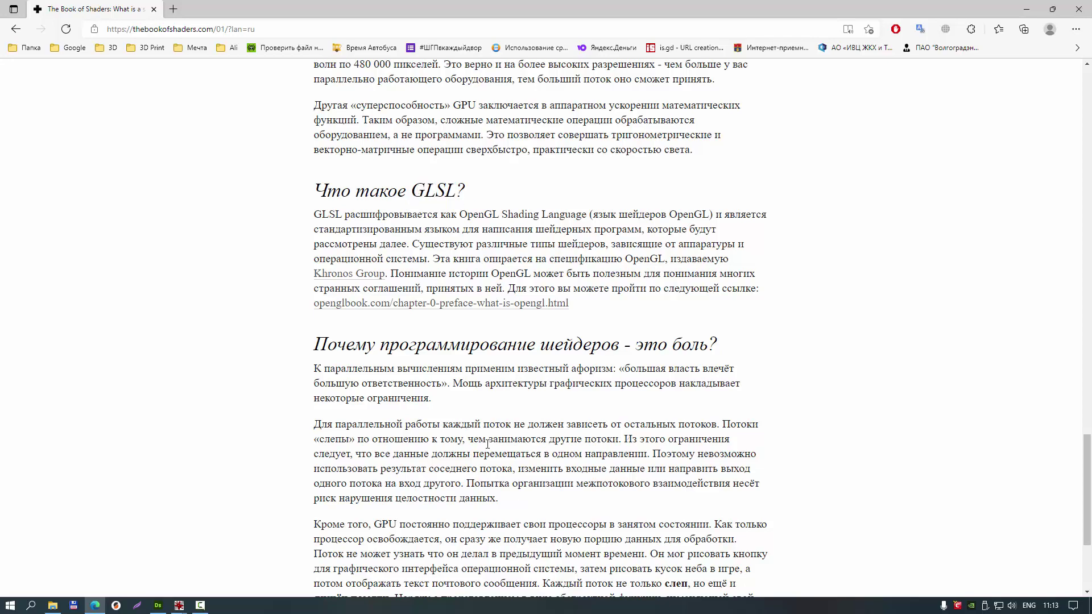
left_click(159, 605)
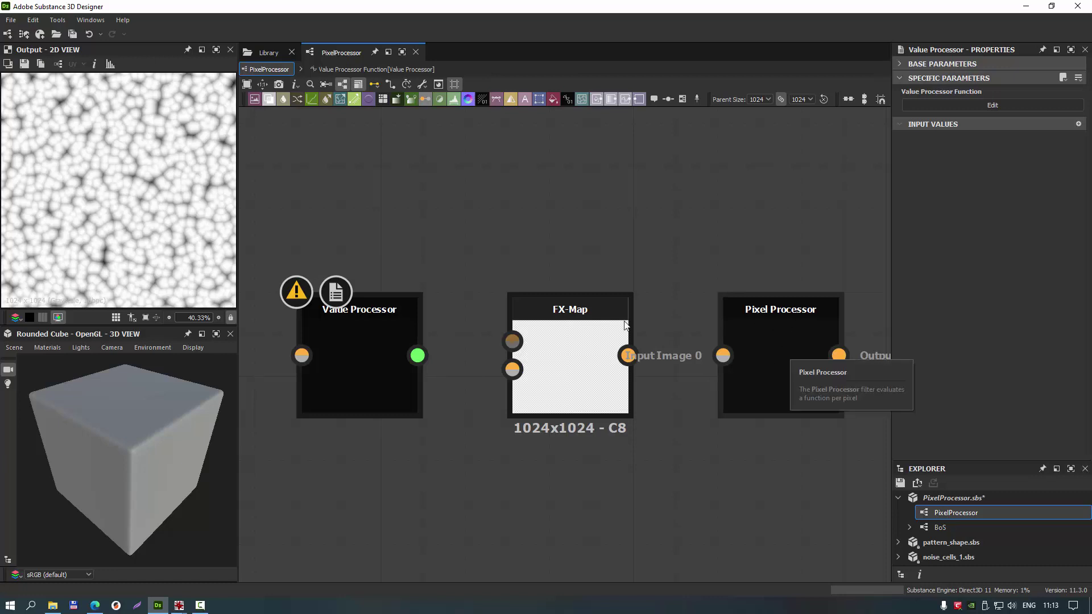
Delete the Value Processor and FX-Map nodes and centre the Pixel Processor node
left_click_drag(312, 228, 652, 478)
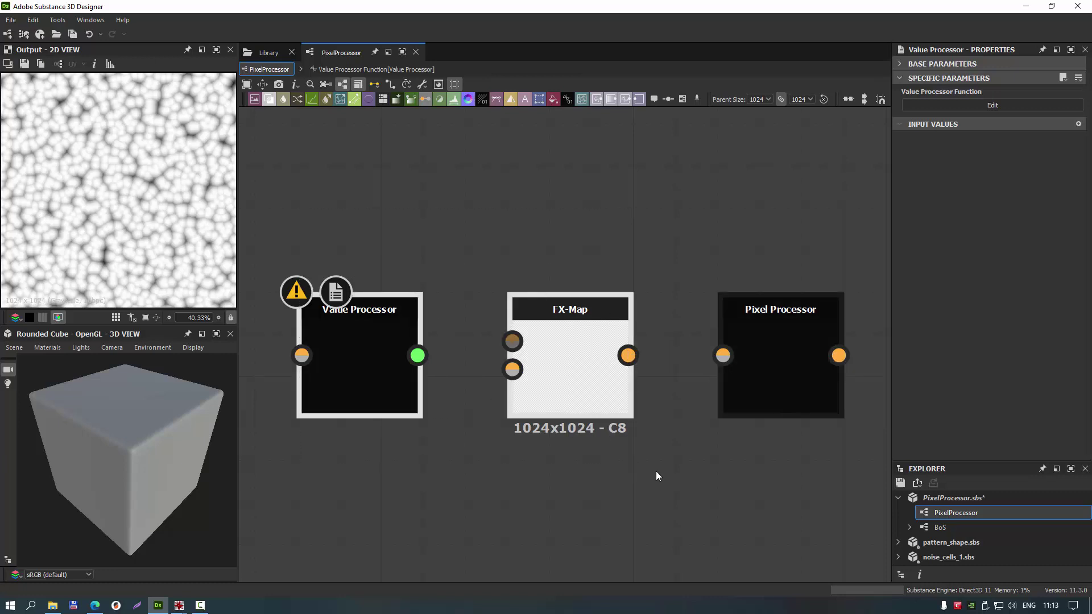
key("Delete")
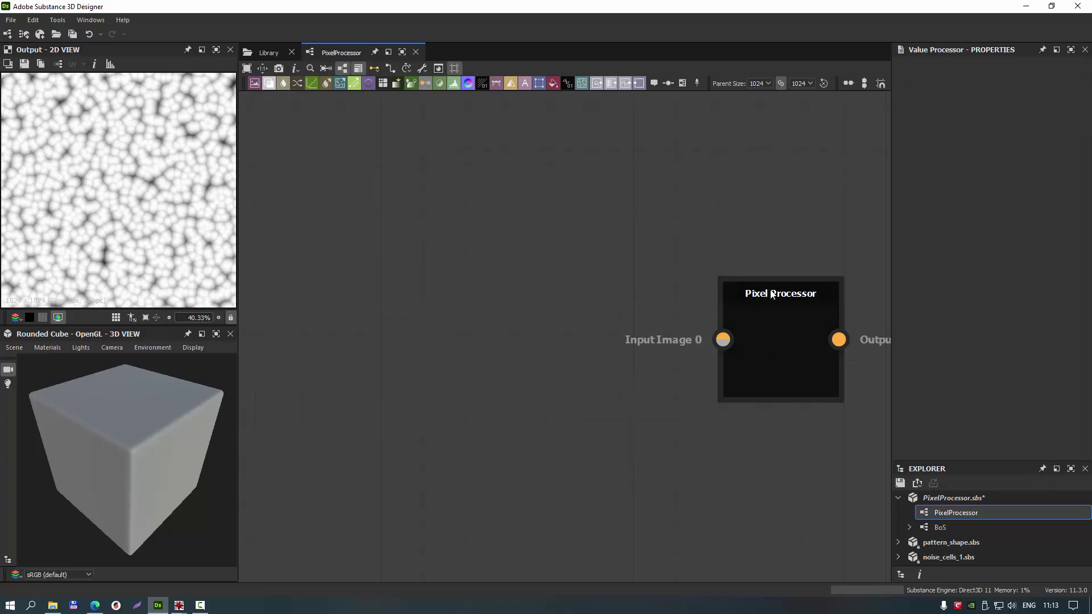
mouse_move(812, 309)
left_mouse_down()
mouse_move(560, 308)
mouse_move(584, 312)
left_mouse_up()
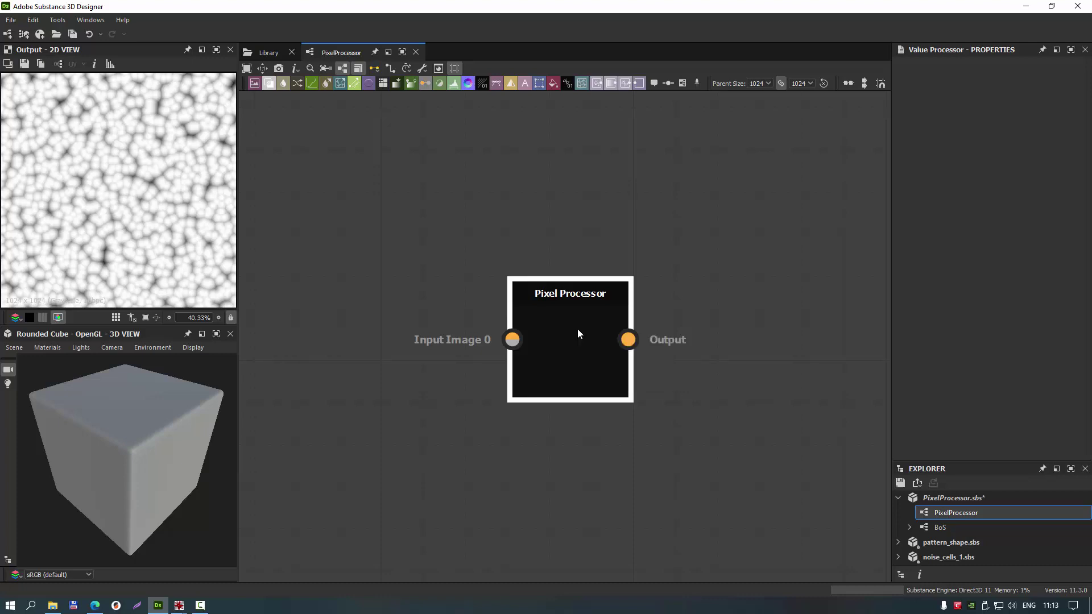
Add then delete an FX-Map node, and select the Pixel Processor to show its Per Pixel Function
left_click(382, 82)
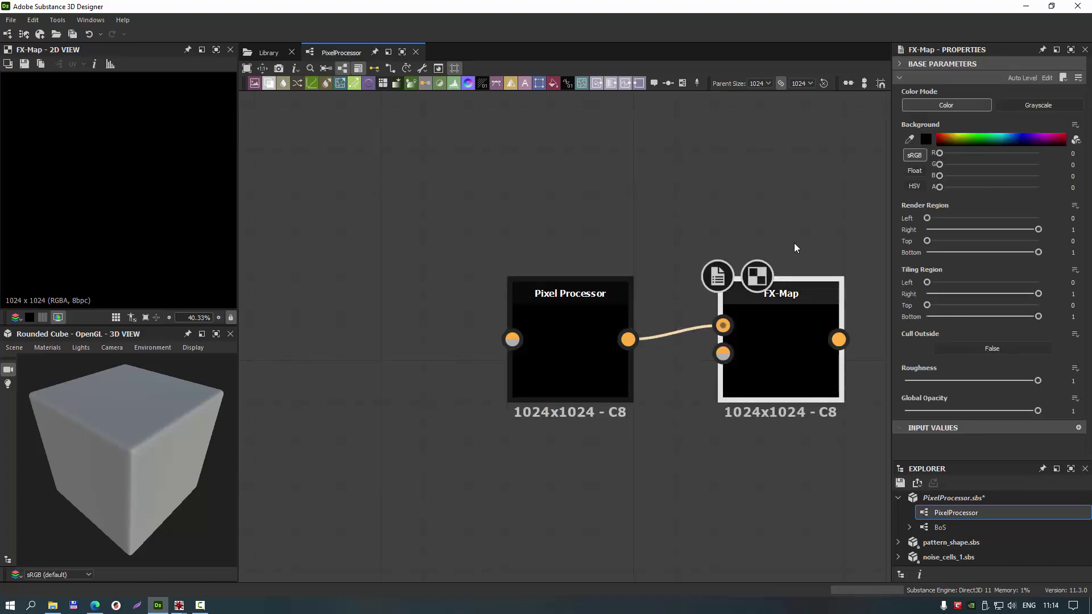
key("Delete")
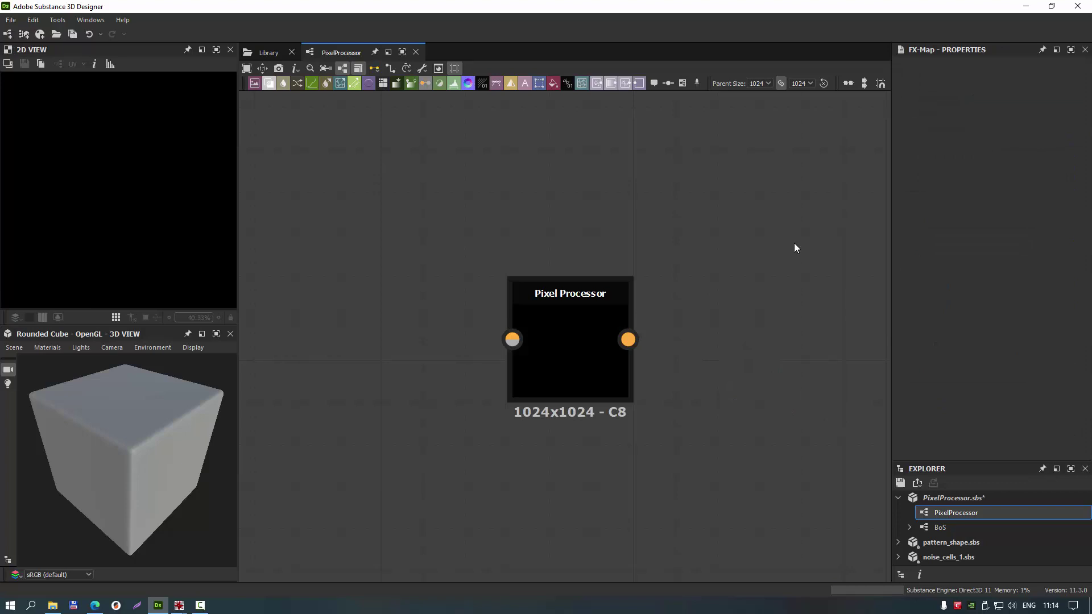
left_click(570, 298)
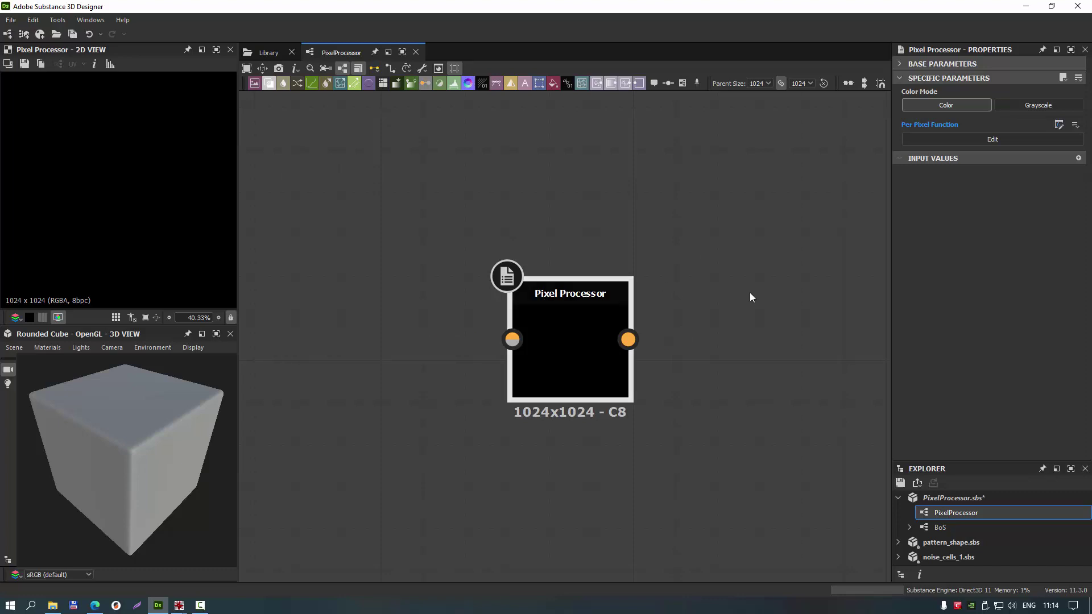
mouse_move(618, 244)
middle_mouse_down()
mouse_move(728, 284)
mouse_move(724, 293)
mouse_move(726, 280)
mouse_move(743, 279)
middle_mouse_up()
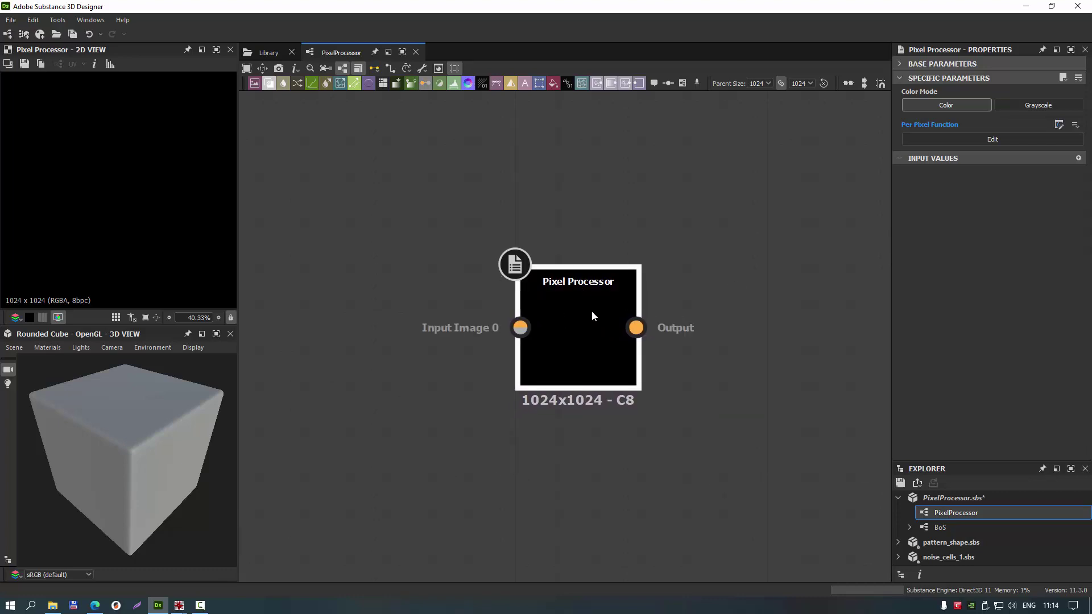